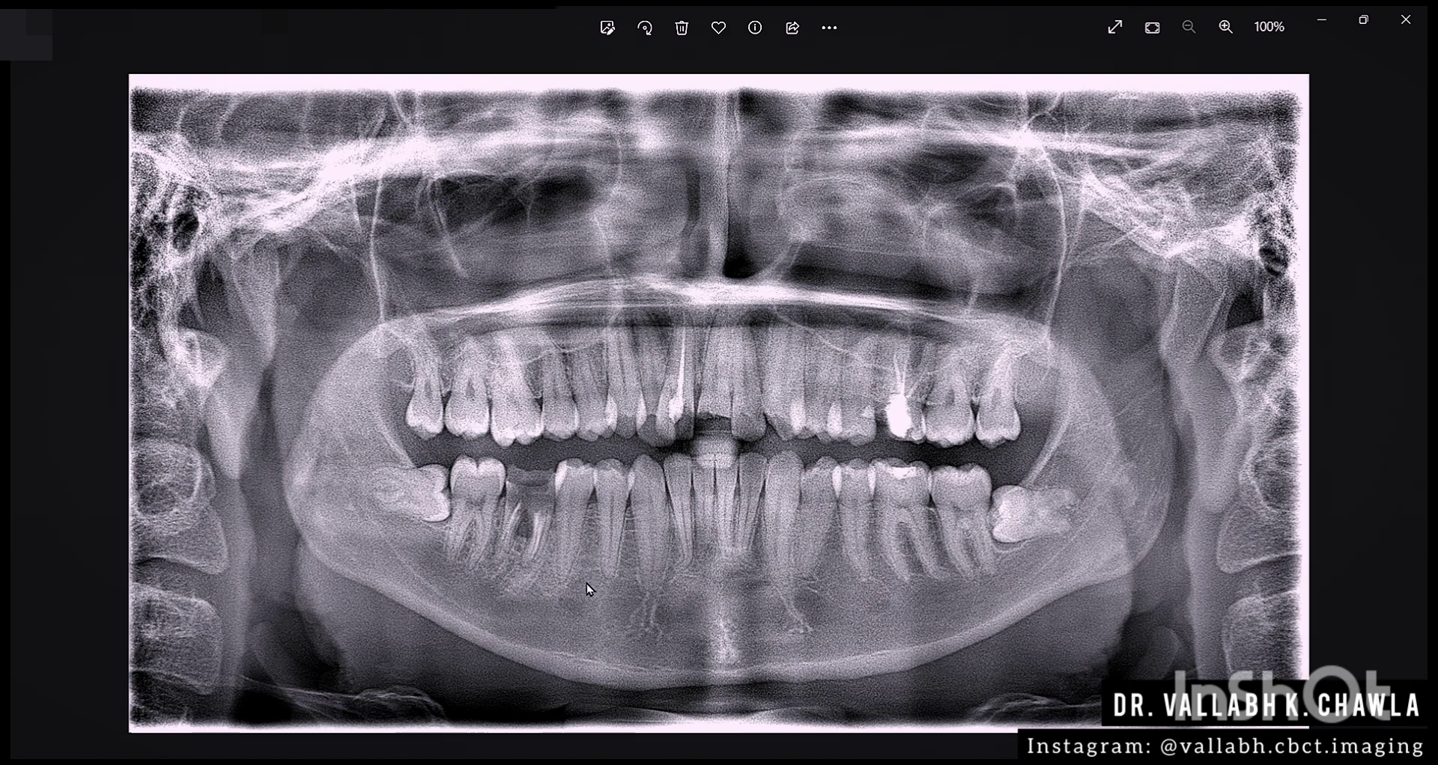
- Examine the broken-down, root-canal-treated lower molar and the bone around its roots on the panoramic radiograph
scroll(563, 601, "up", 5)
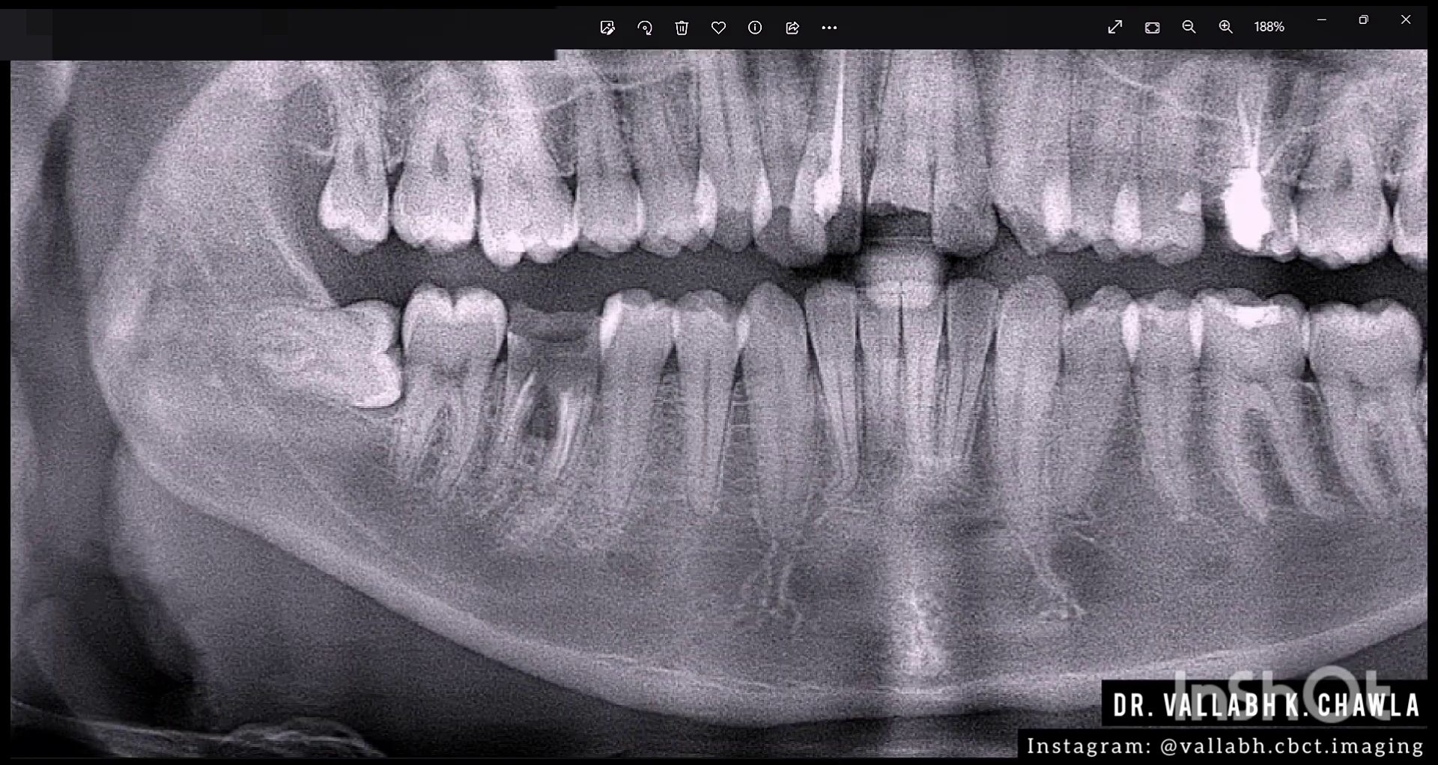
scroll(706, 528, "up", 4)
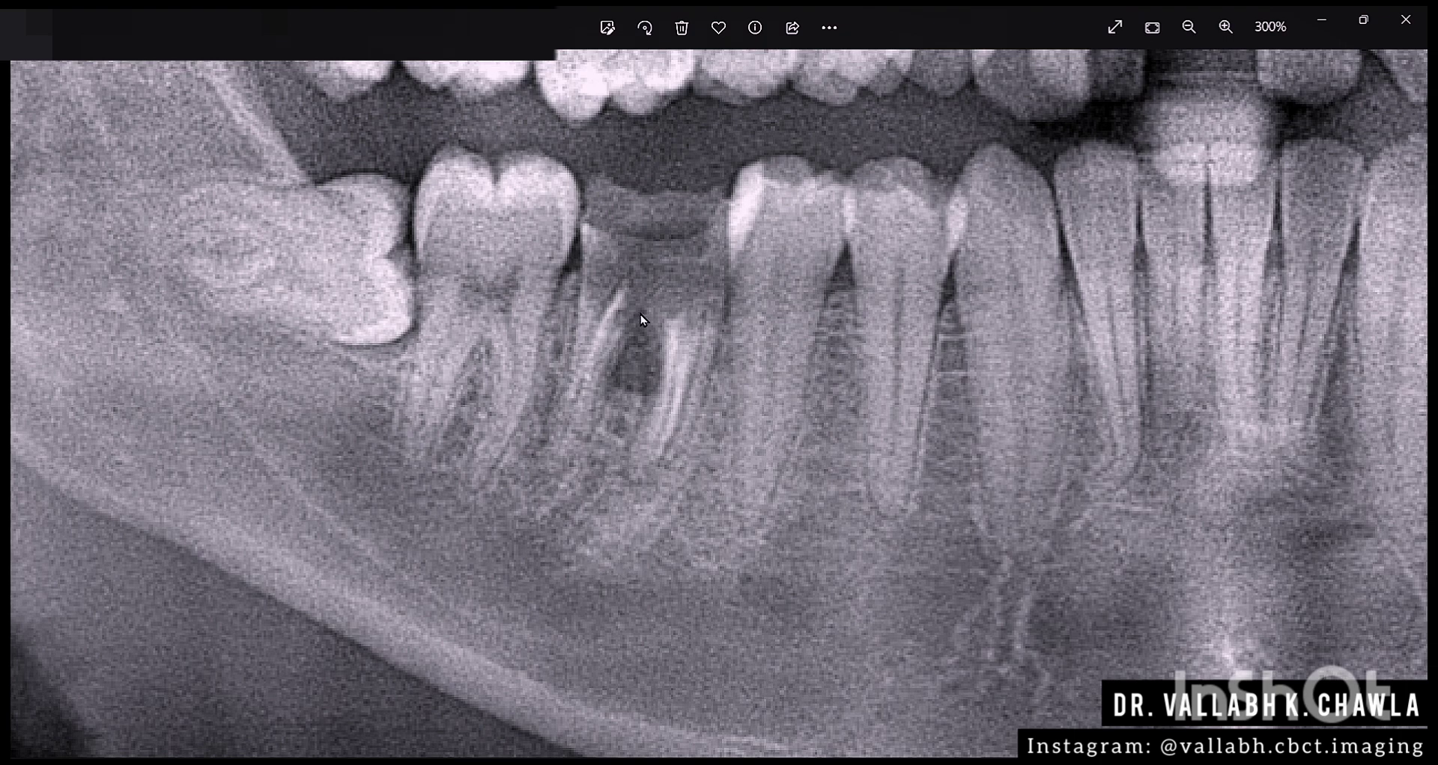
scroll(611, 378, "down", 3)
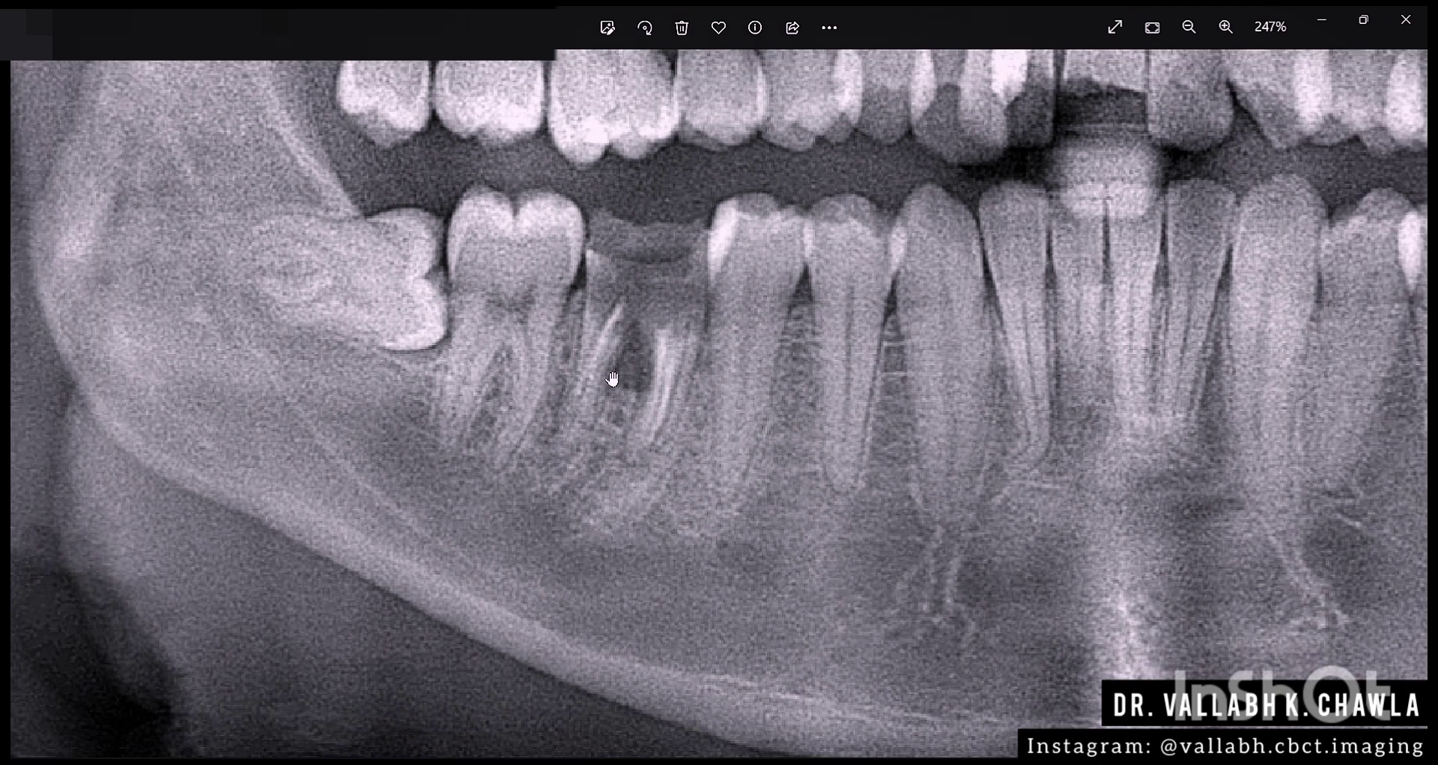
left_click_drag(799, 330, 717, 421)
scroll(664, 408, "down", 2)
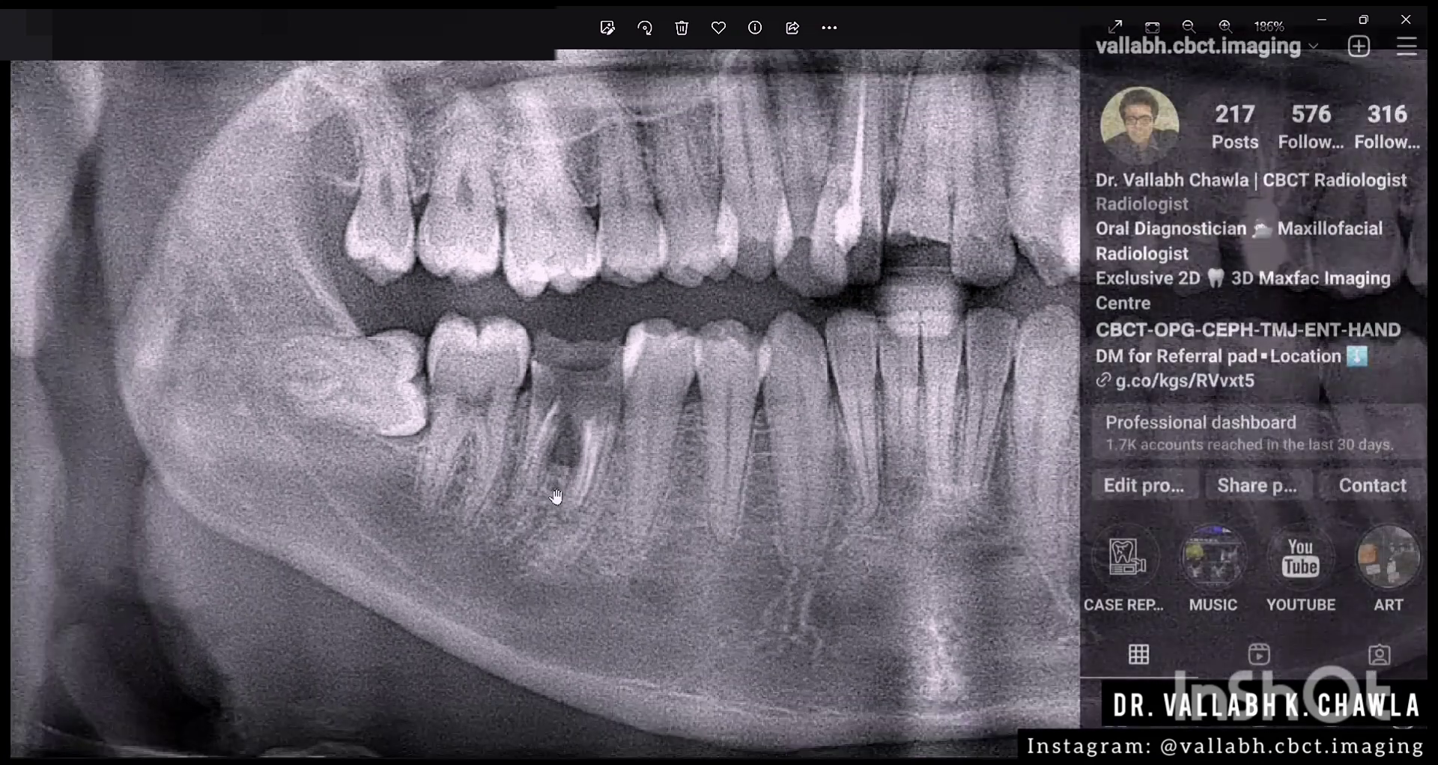
scroll(553, 496, "up", 2)
scroll(550, 517, "up", 2)
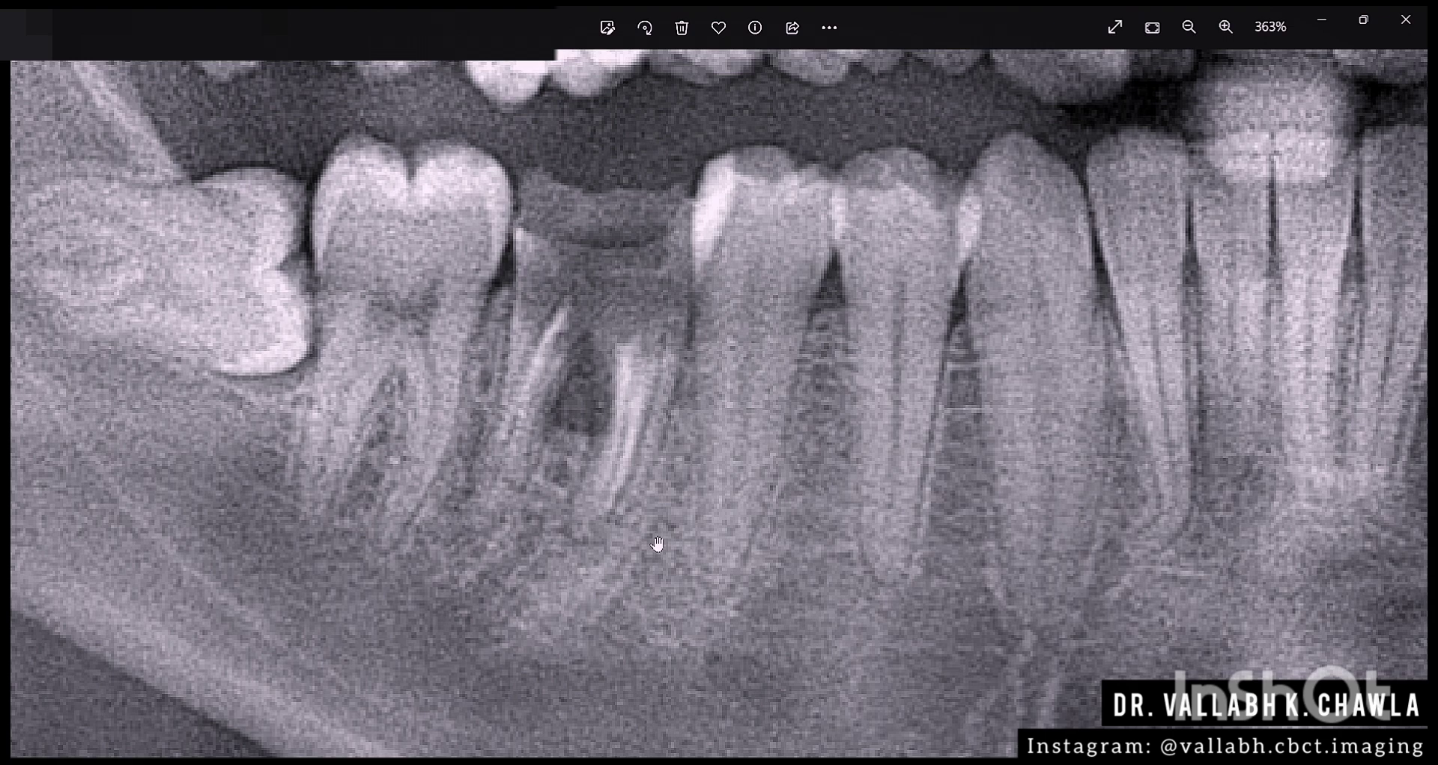
scroll(704, 405, "down", 1)
scroll(705, 404, "down", 1)
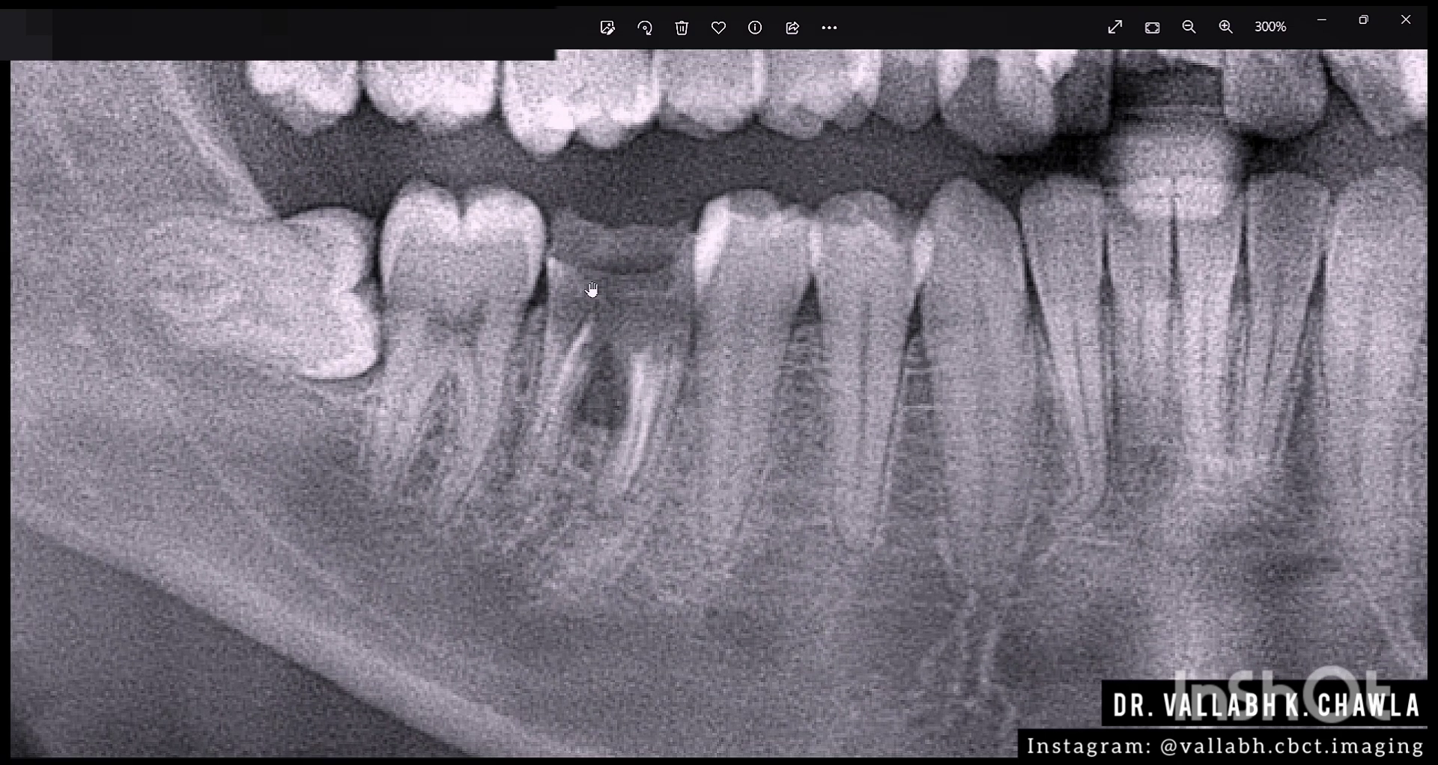
scroll(604, 278, "down", 1)
scroll(598, 331, "up", 5)
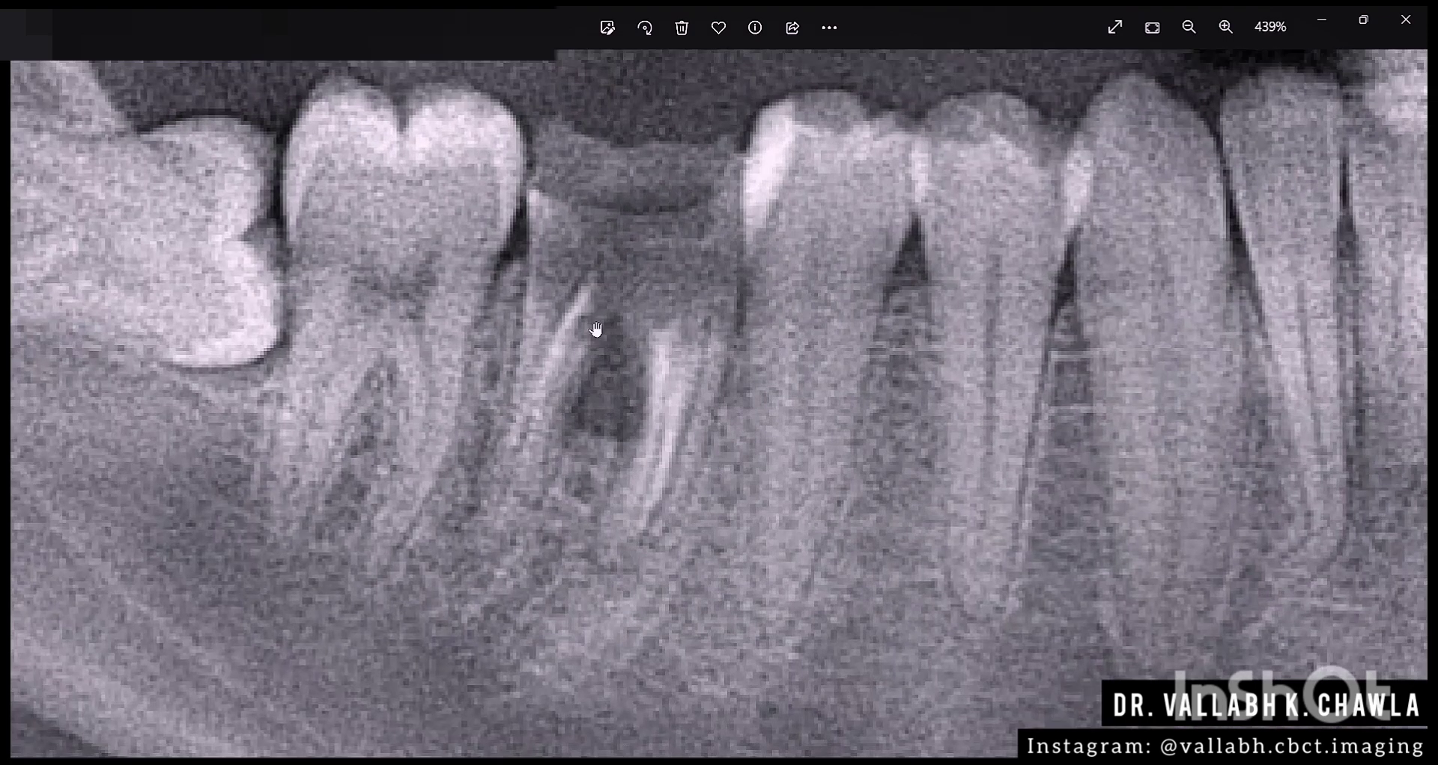
- Examine the treated lower molar in relation to its neighbouring teeth and the whole dental arch
scroll(629, 411, "down", 4)
scroll(629, 412, "down", 3)
scroll(622, 326, "up", 1)
scroll(623, 323, "down", 3)
scroll(603, 468, "up", 2)
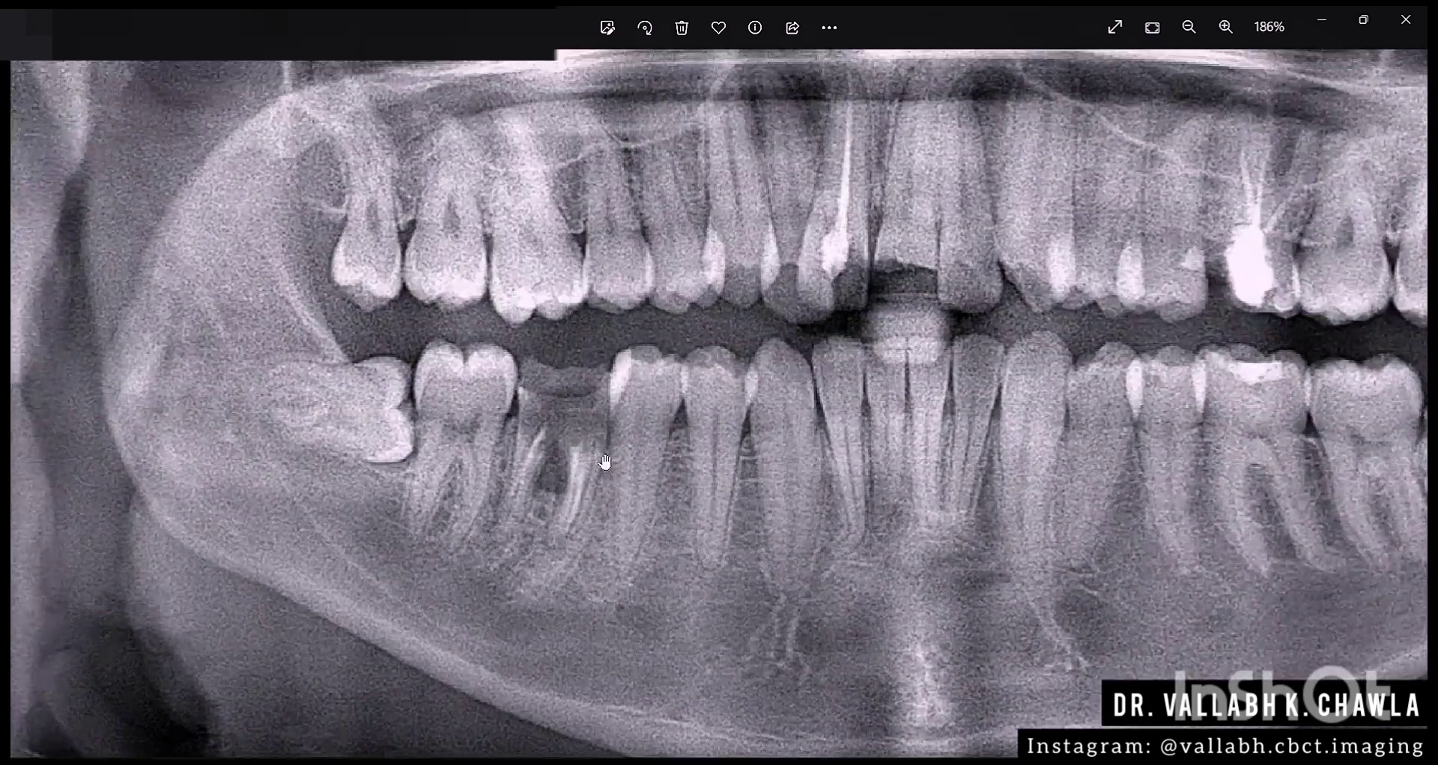
scroll(605, 463, "down", 3)
scroll(515, 538, "up", 3)
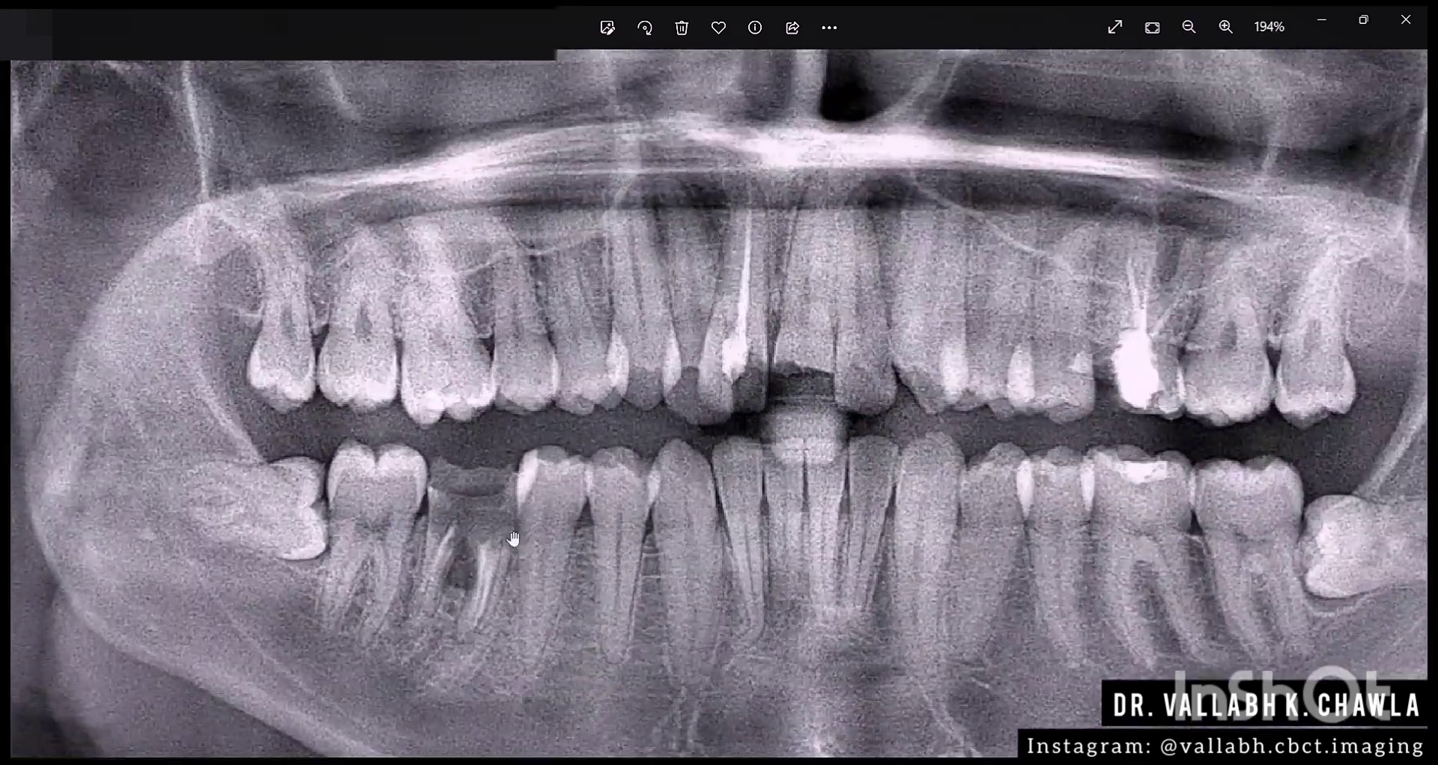
scroll(516, 538, "down", 2)
scroll(610, 427, "up", 2)
scroll(612, 438, "down", 3)
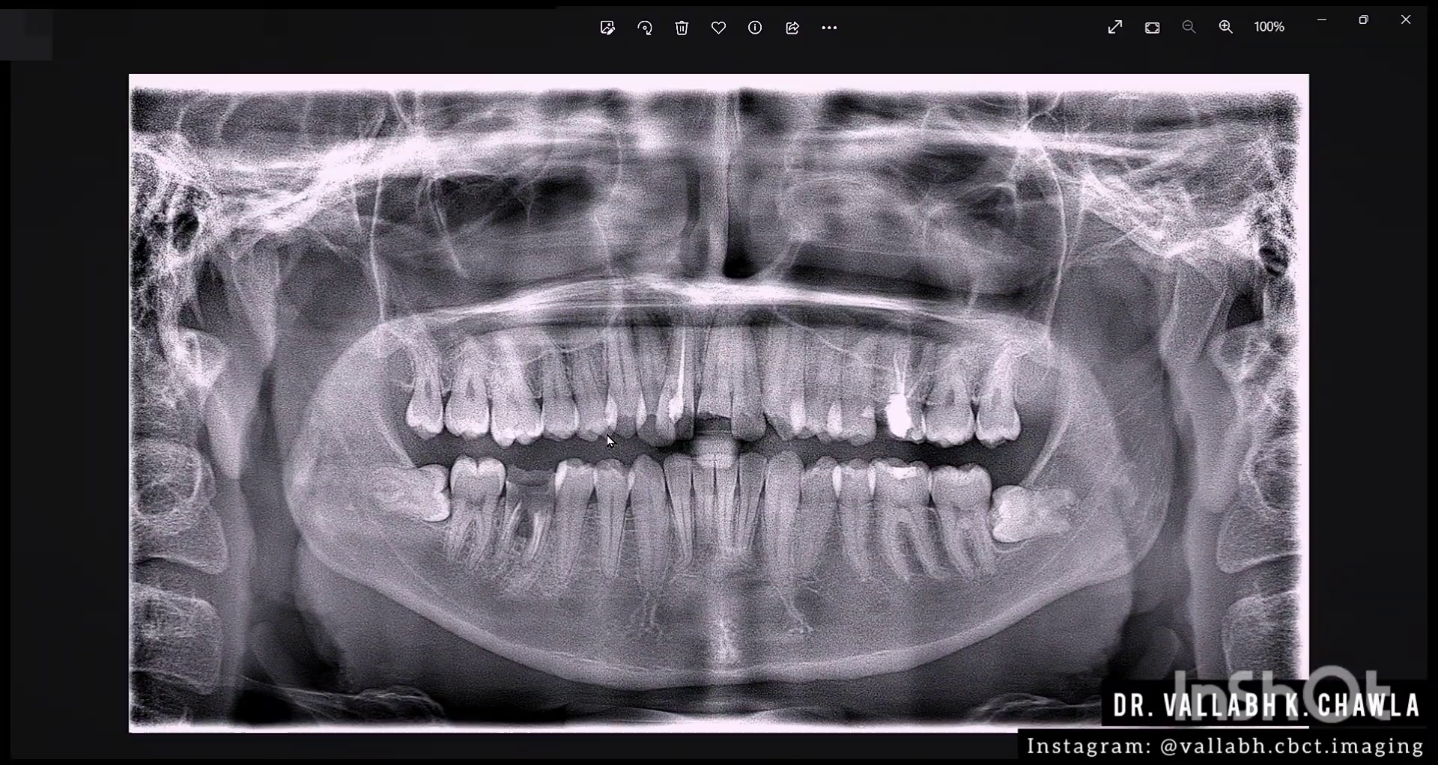
- Open the next panoramic radiograph and examine the missing lower molar site and the adjacent tilted molar
key("Right")
scroll(507, 482, "up", 10)
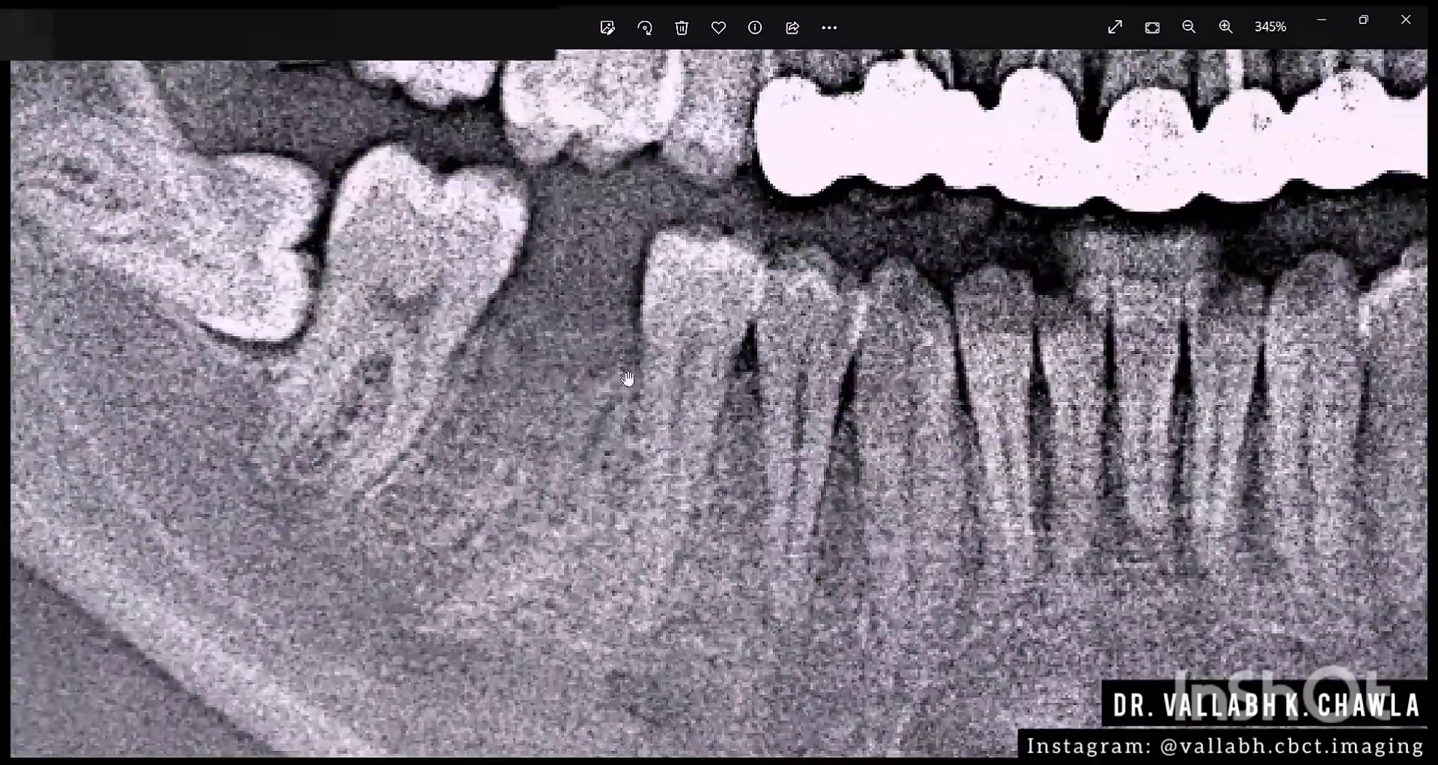
scroll(628, 380, "down", 2)
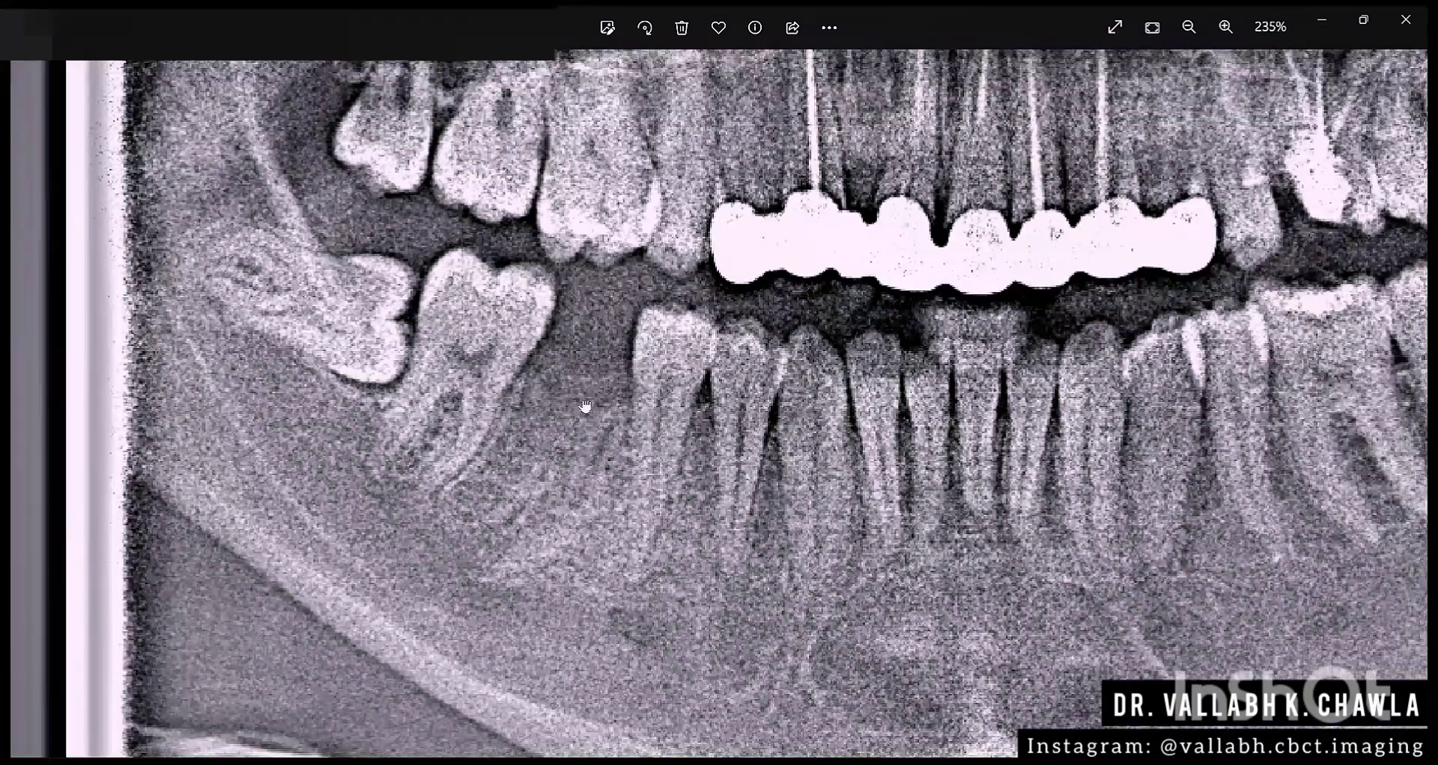
left_click_drag(586, 407, 546, 418)
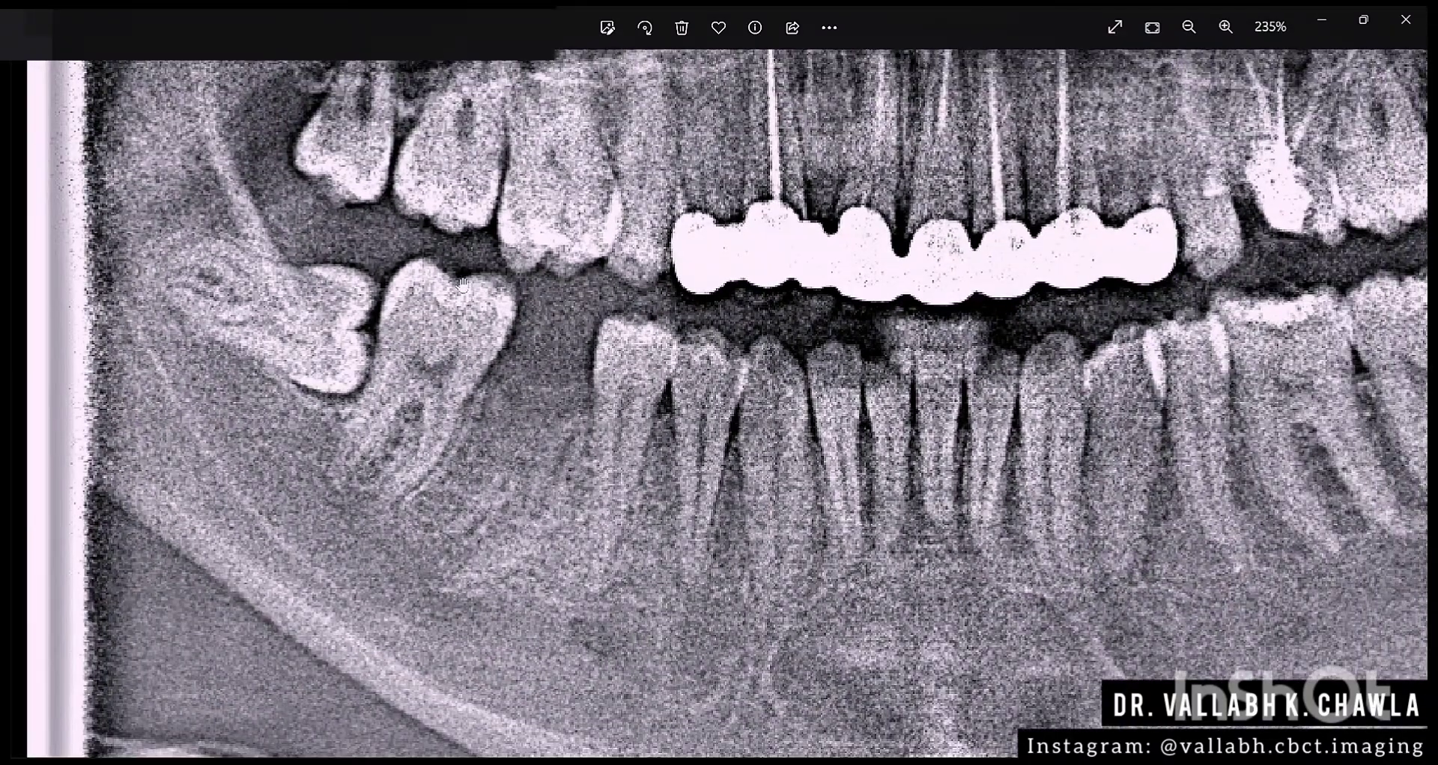
scroll(494, 448, "down", 1)
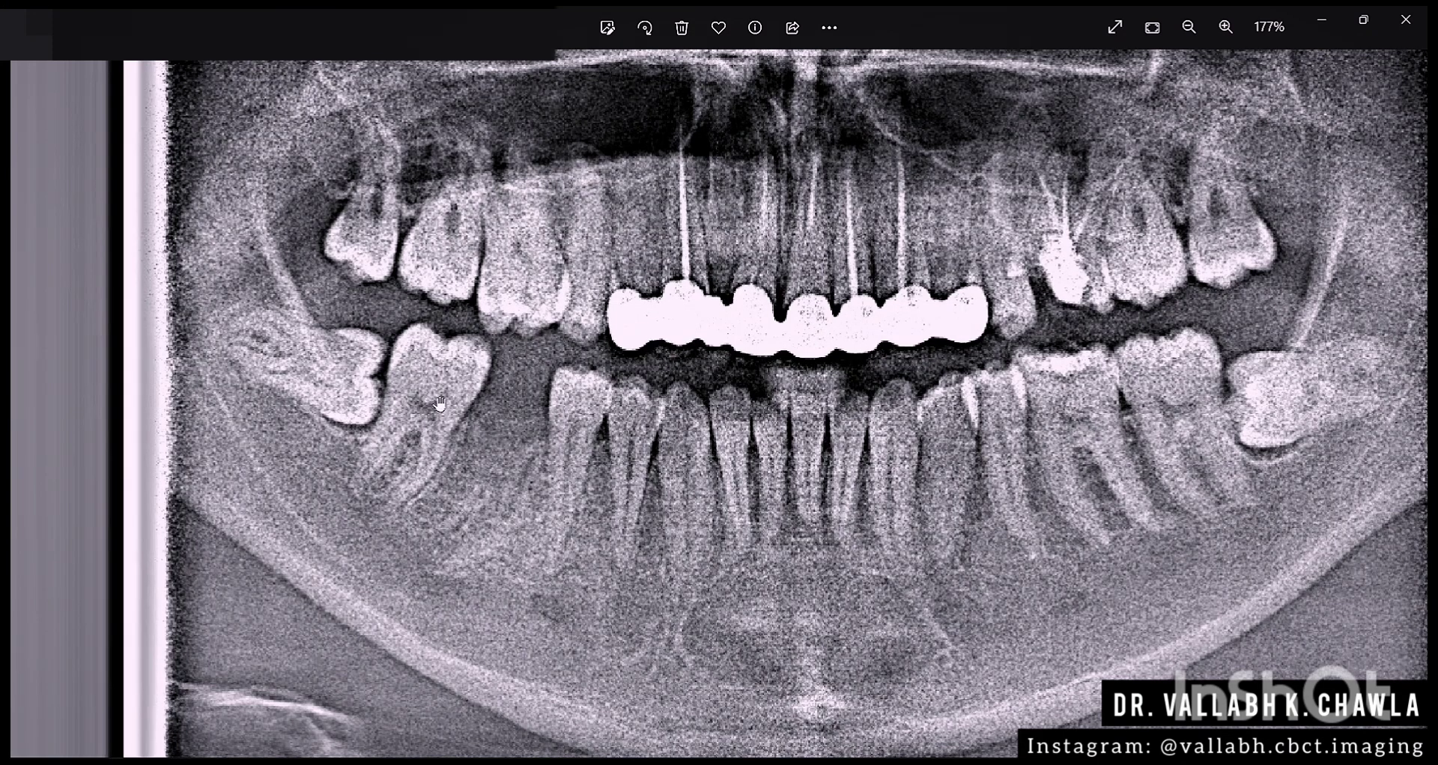
scroll(441, 405, "down", 1)
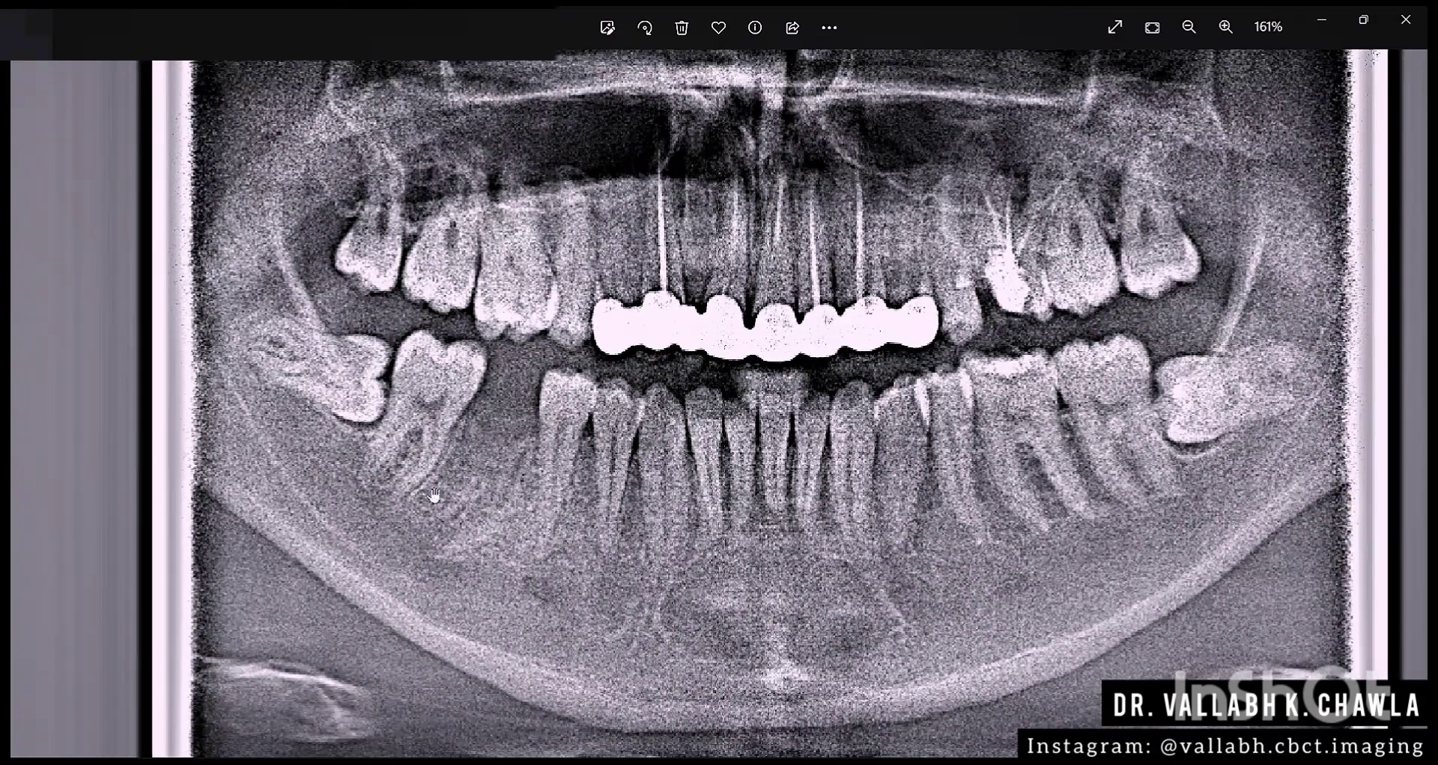
scroll(524, 503, "down", 1)
scroll(524, 504, "down", 1)
scroll(538, 440, "up", 3)
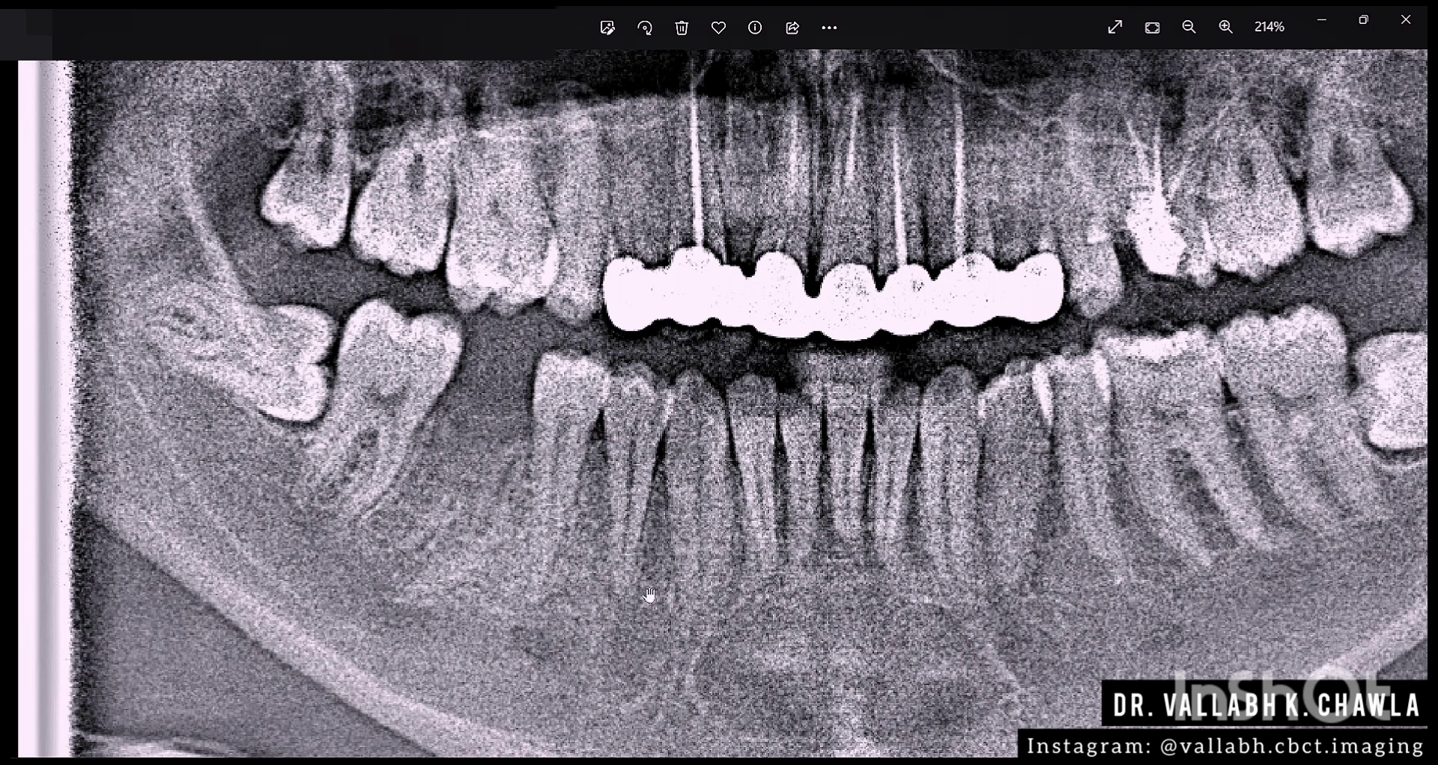
- Review the missing lower molar site on the softer-contrast version of the panoramic radiograph
scroll(532, 594, "down", 1)
scroll(532, 594, "down", 3)
scroll(513, 453, "up", 3)
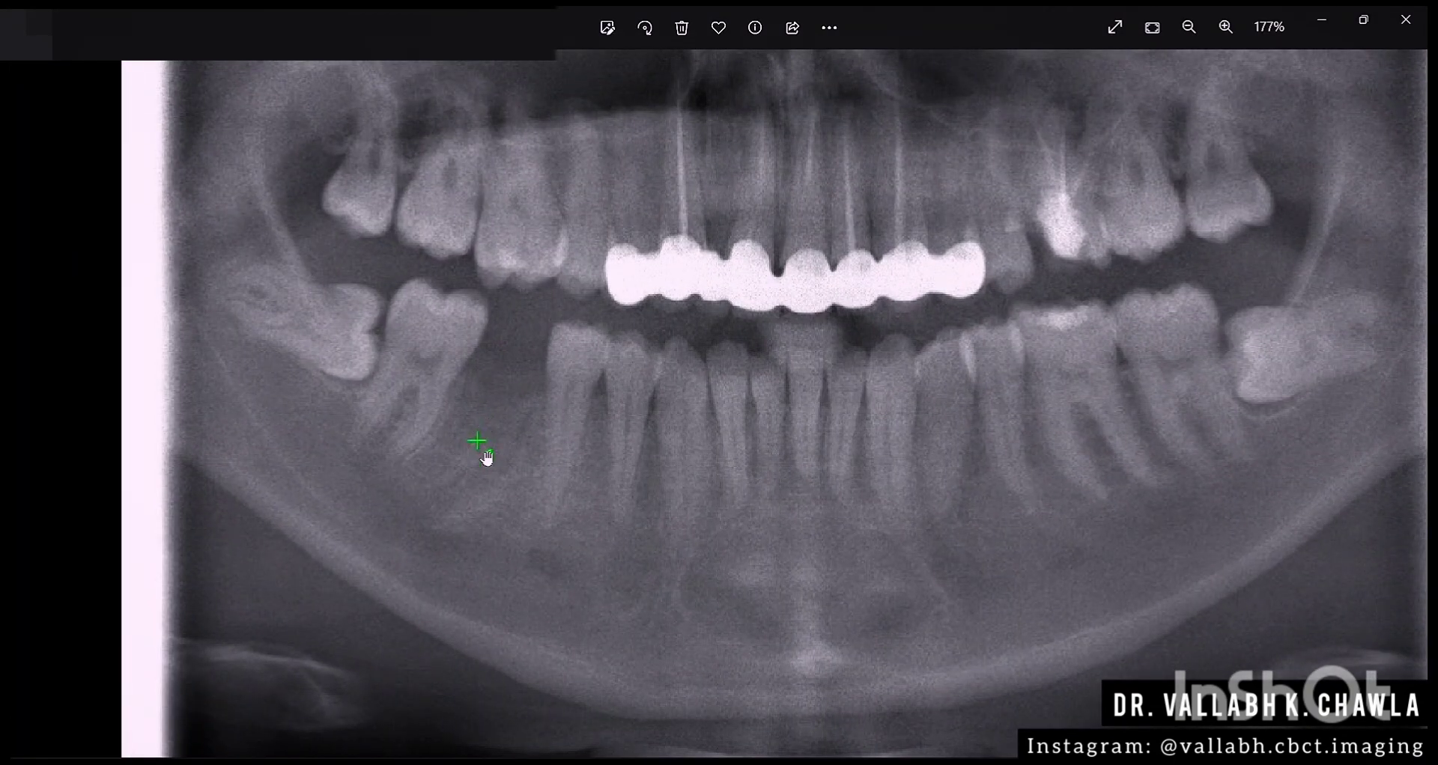
scroll(473, 439, "down", 3)
- Open the CBCT slice image and examine the missing molar site in the axial, sagittal, cross-sectional and 3D views
key("Right")
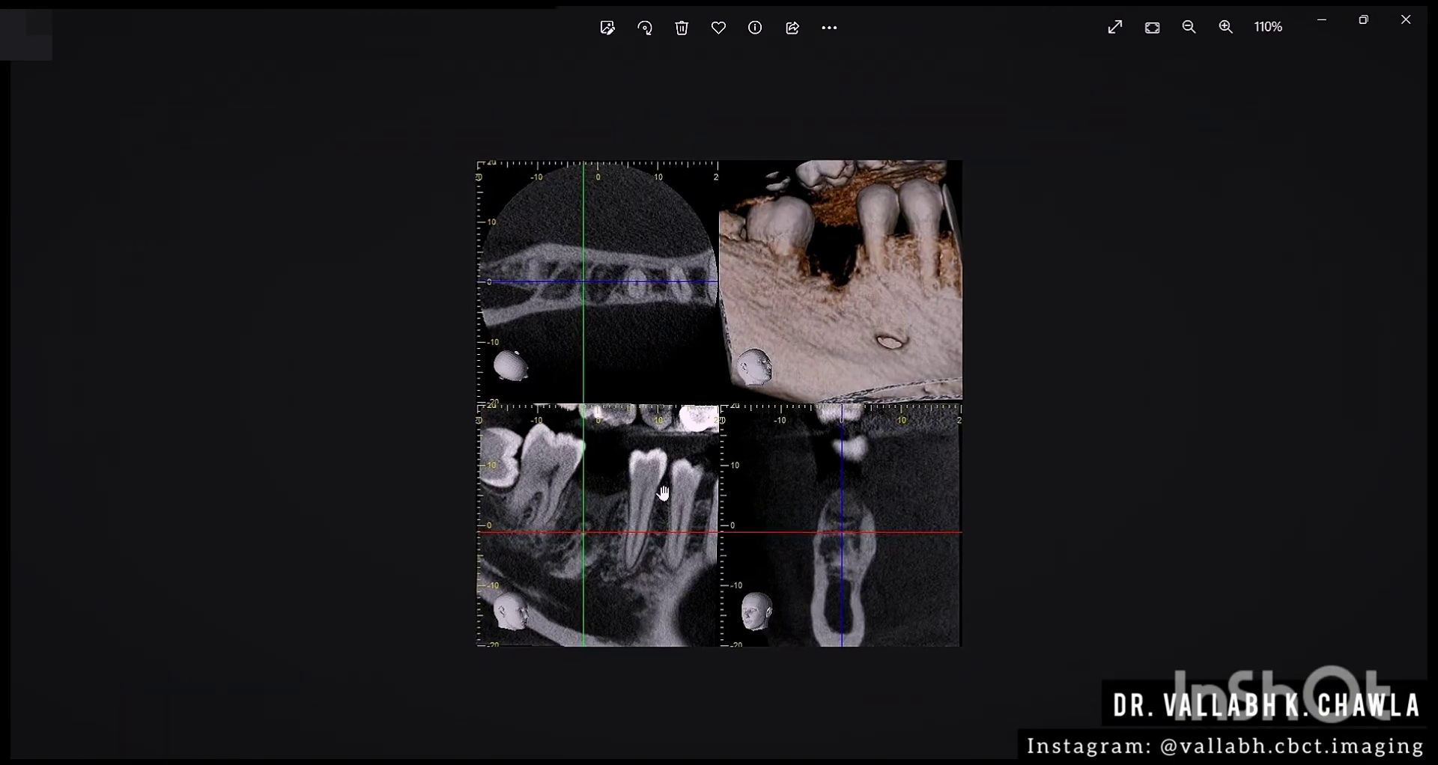
scroll(666, 495, "up", 5)
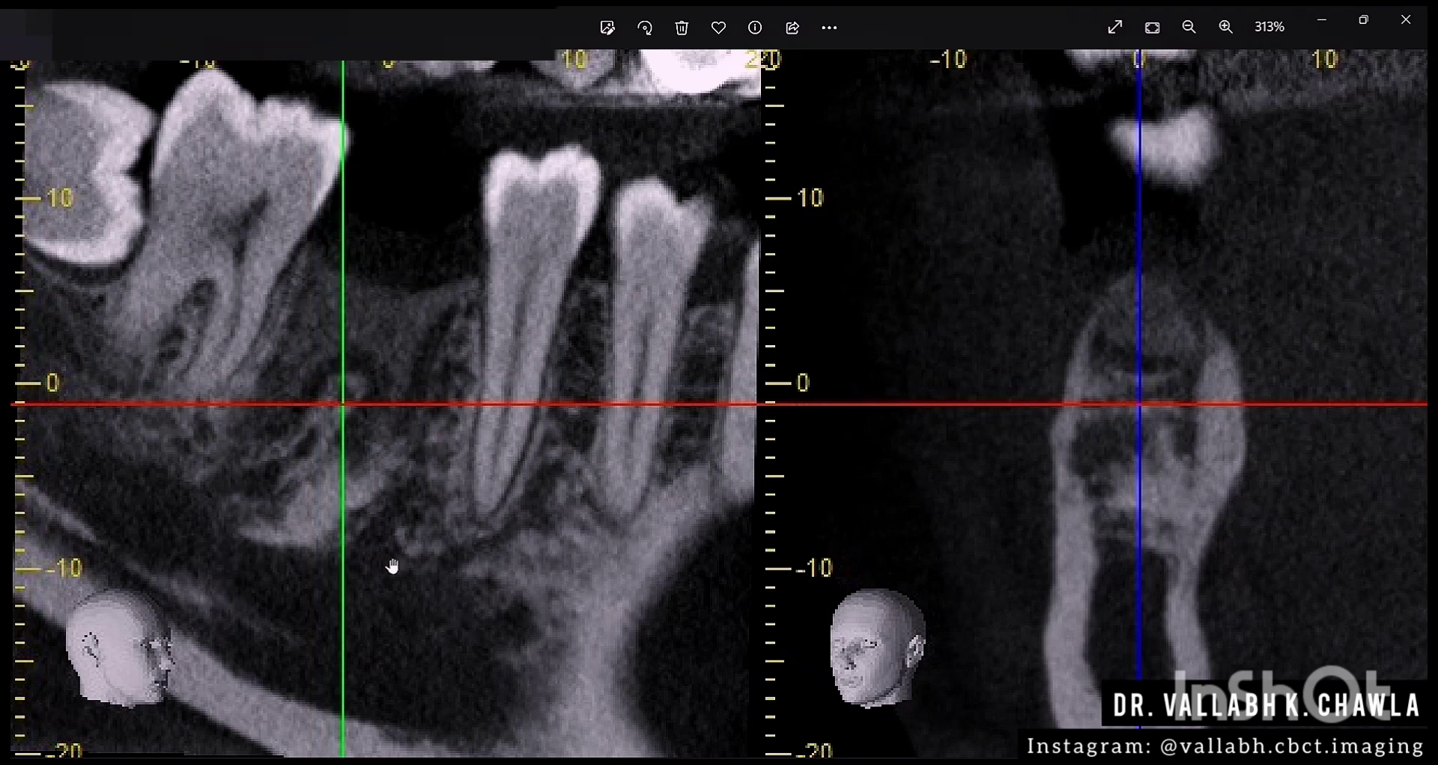
left_click_drag(352, 320, 382, 344)
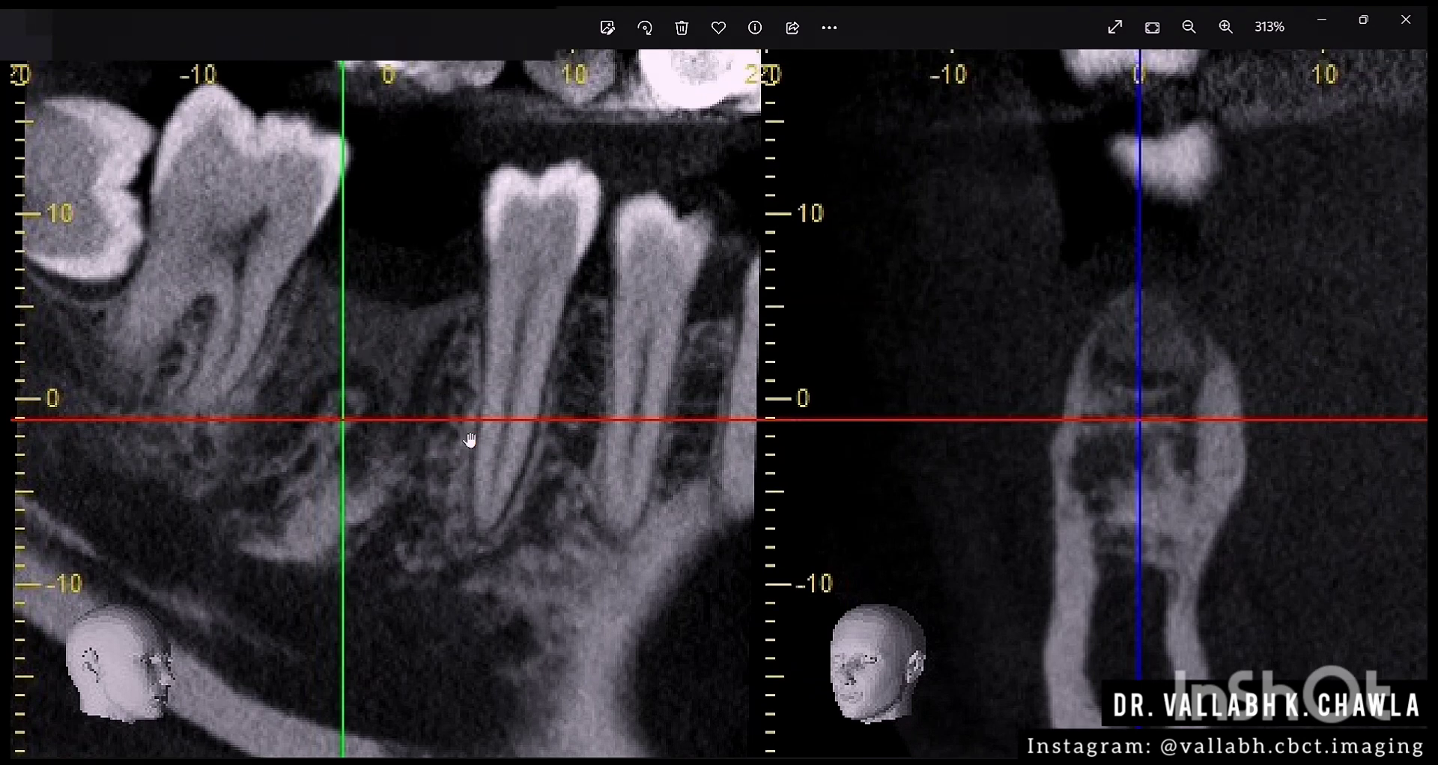
left_click_drag(438, 322, 423, 751)
left_click_drag(451, 381, 461, 507)
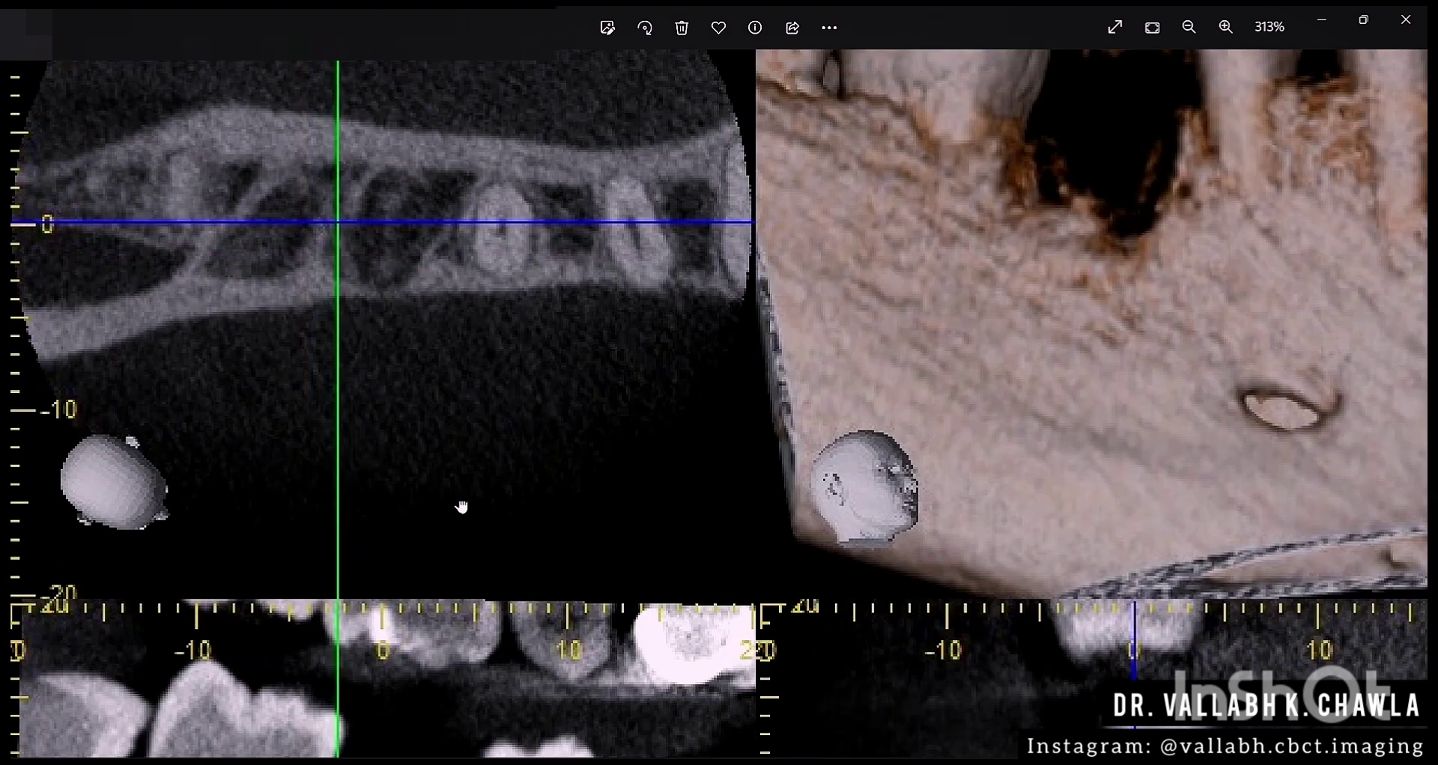
scroll(635, 524, "down", 4)
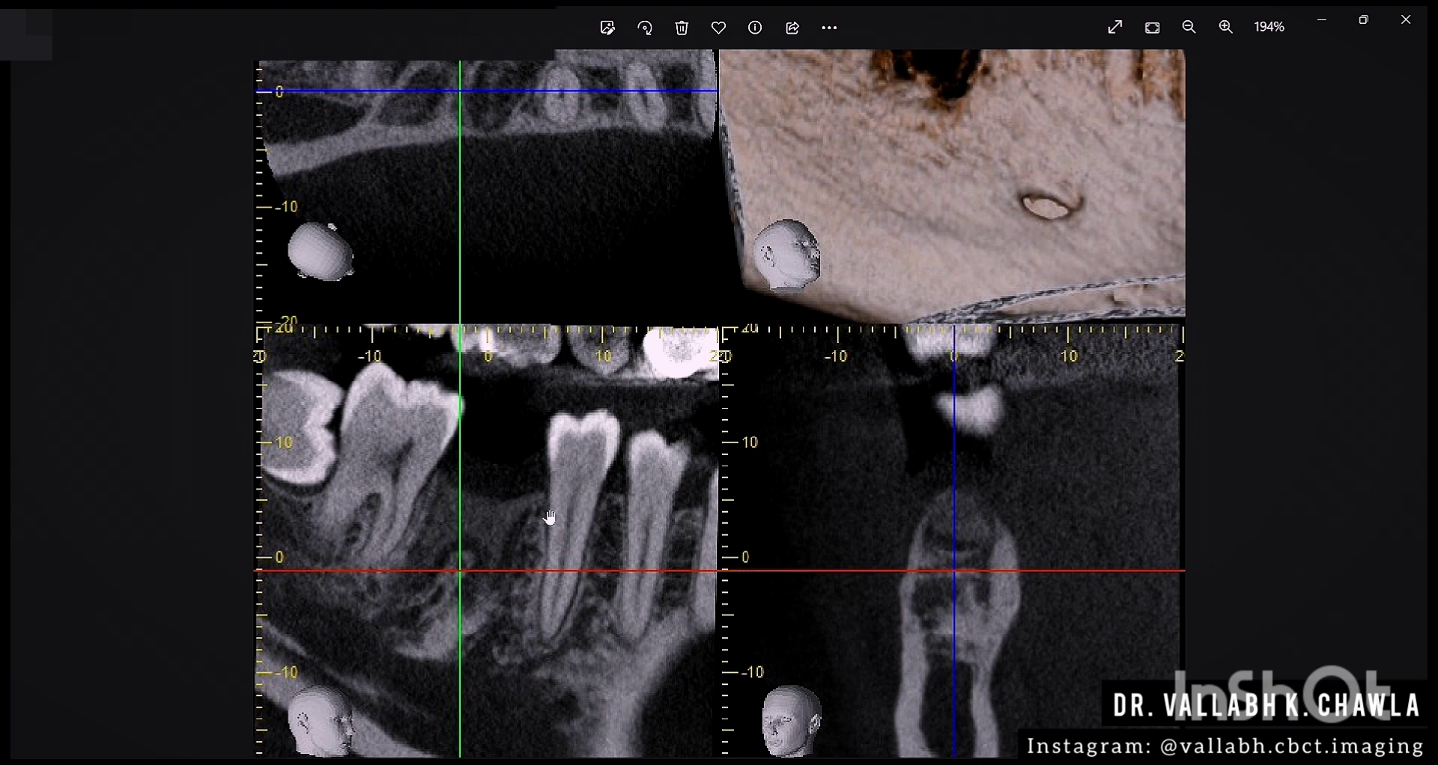
scroll(725, 539, "down", 1)
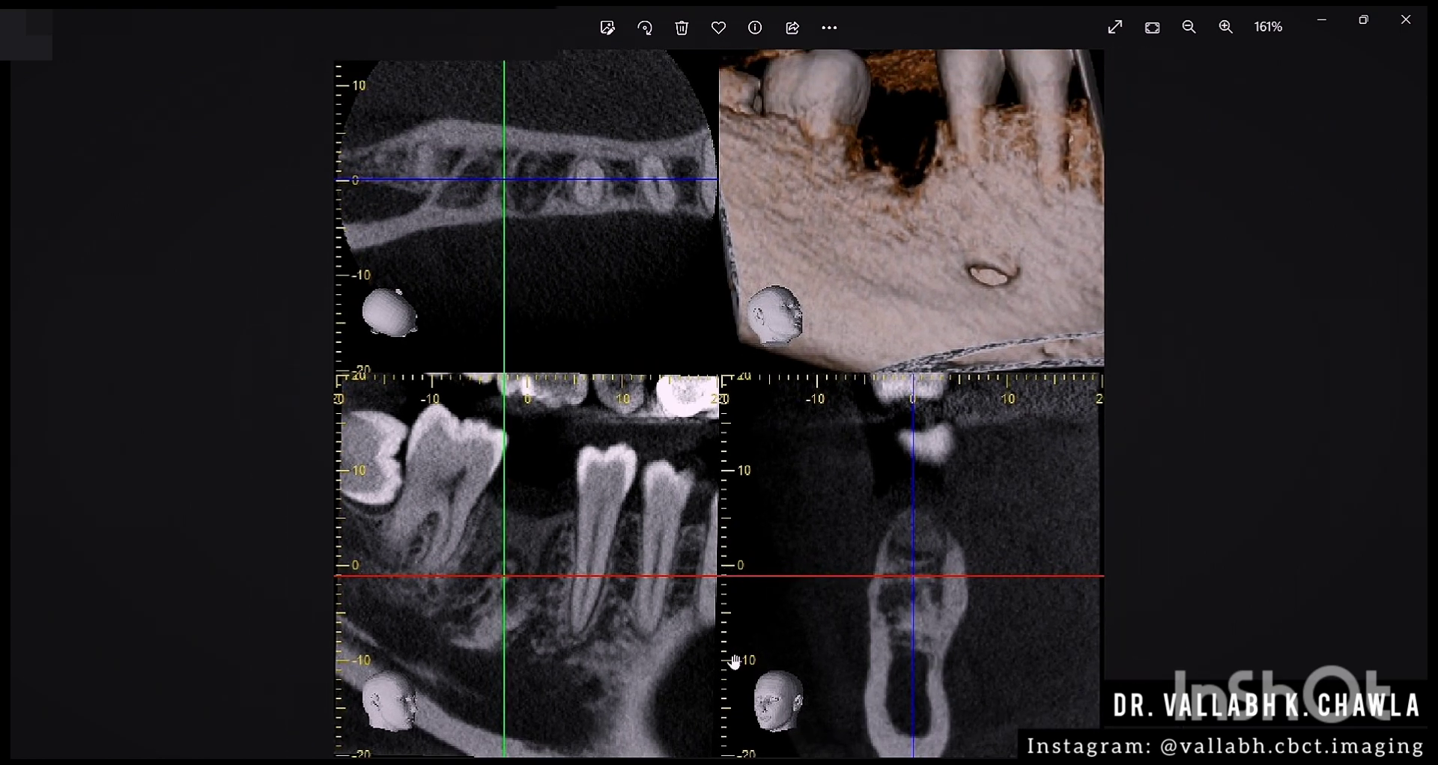
- Switch to the Morita CBCT viewer and position the slice crosshairs on the missing lower molar site
mouse_move(771, 763)
left_click(771, 693)
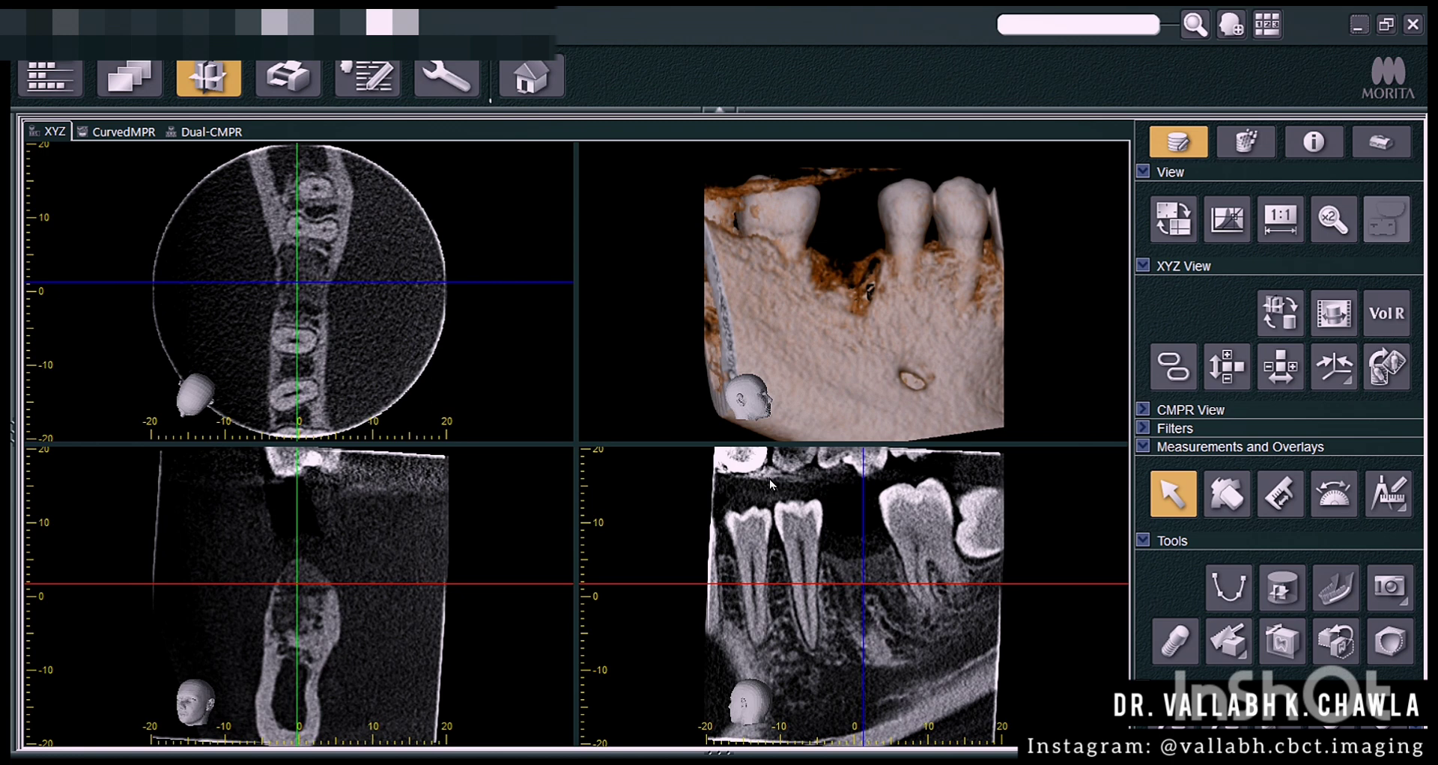
scroll(364, 599, "down", 2)
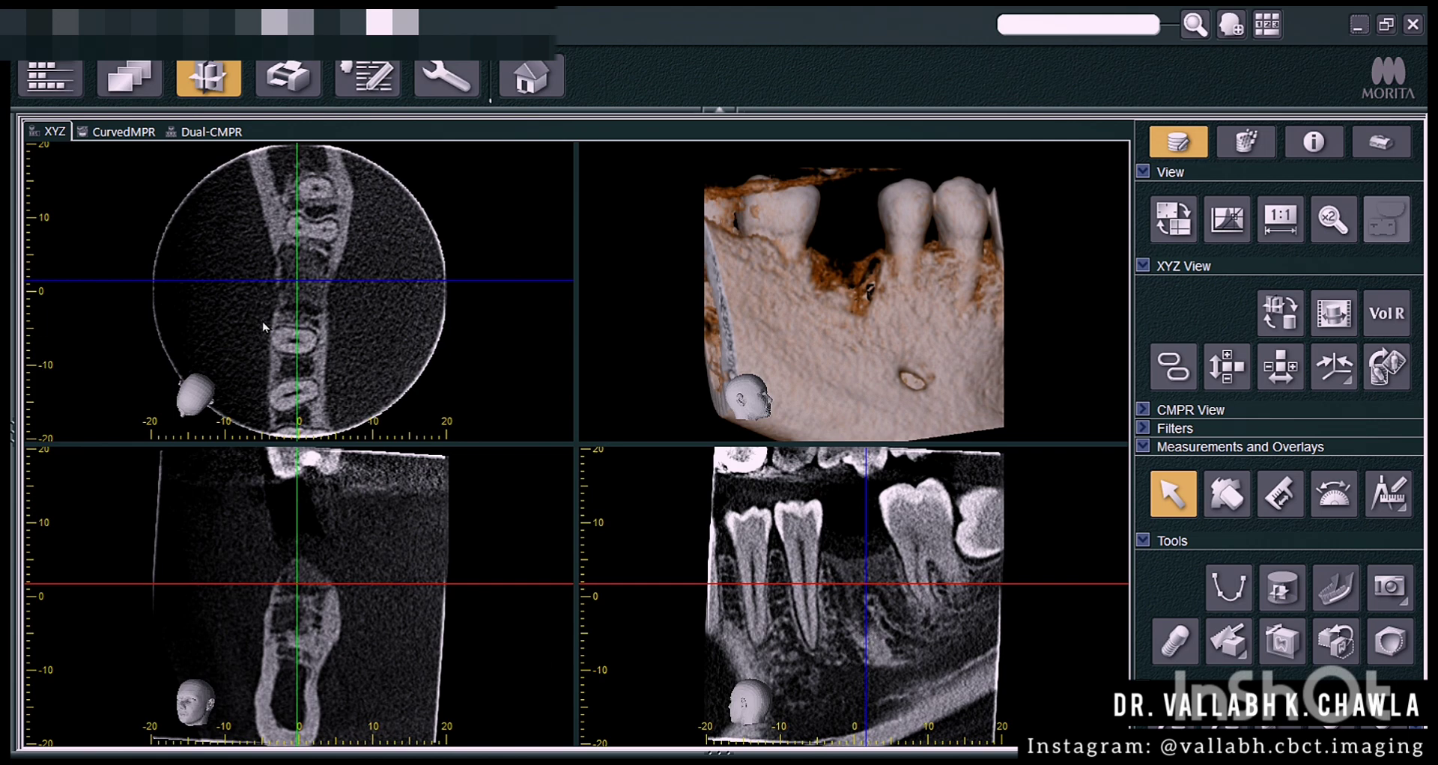
mouse_move(350, 388)
left_mouse_down()
mouse_move(389, 358)
mouse_move(354, 381)
left_mouse_up()
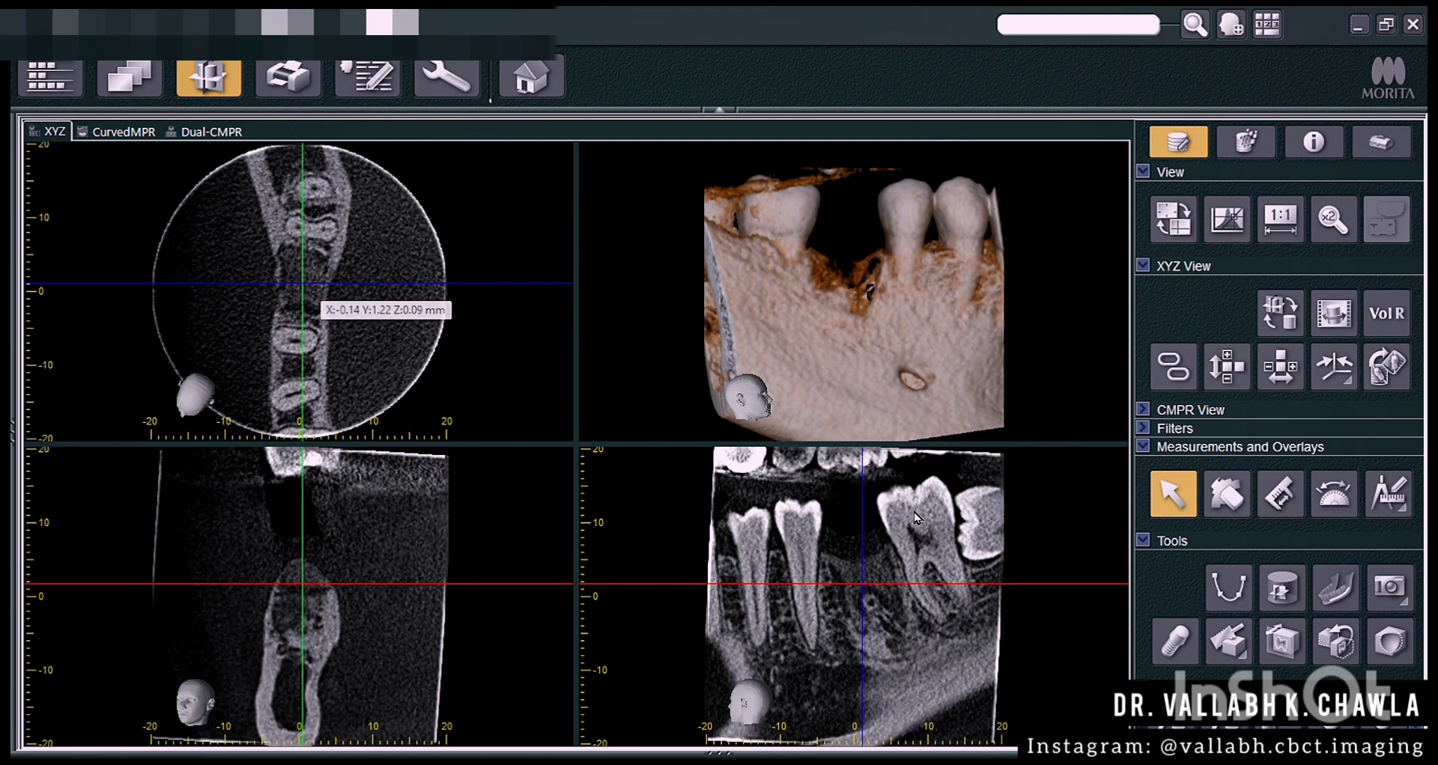
- Draw an arch curve through the lower tooth row on the axial slice to generate the CurvedMPR views
left_click(1228, 588)
mouse_move(194, 417)
left_mouse_down()
mouse_move(182, 345)
mouse_move(197, 160)
left_mouse_up()
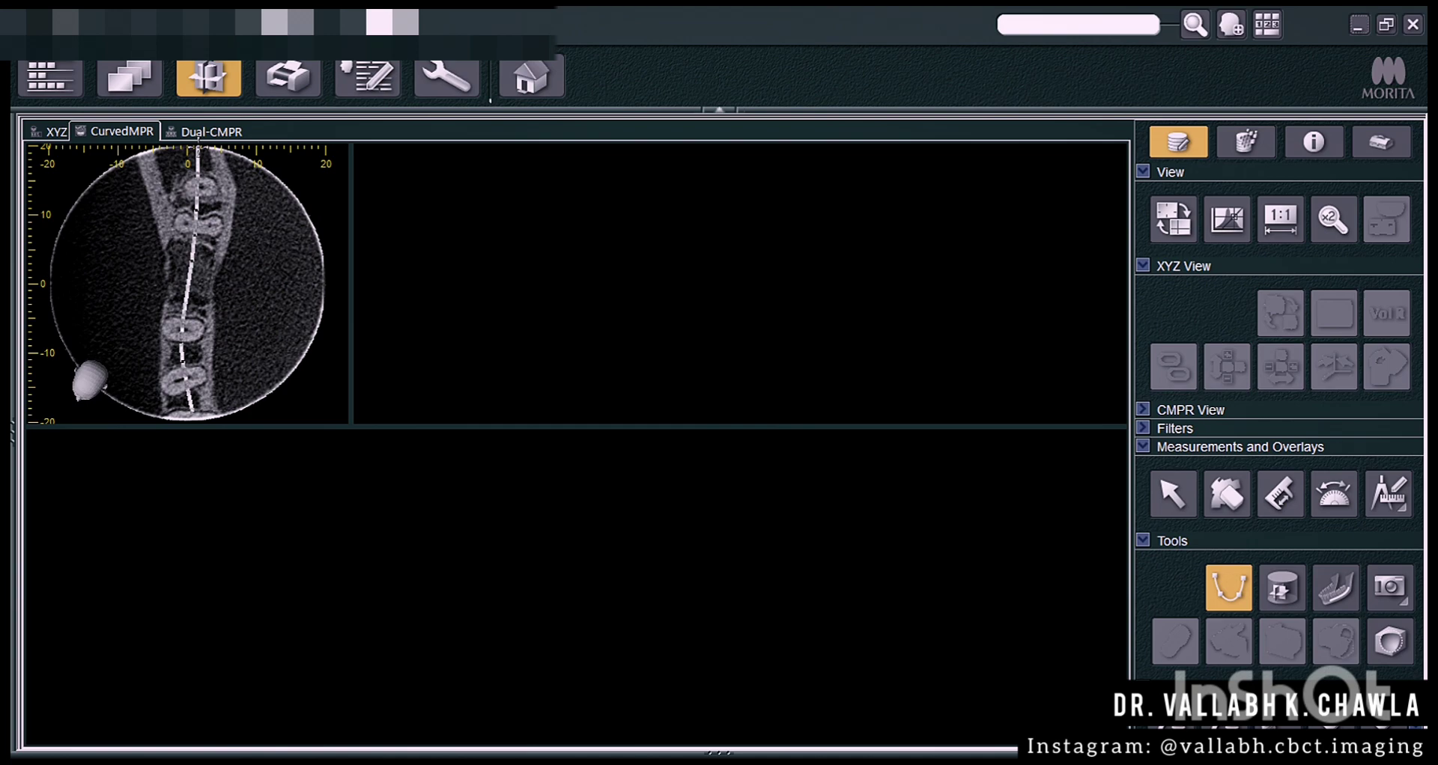
double_click(198, 149)
left_click_drag(194, 418, 193, 426)
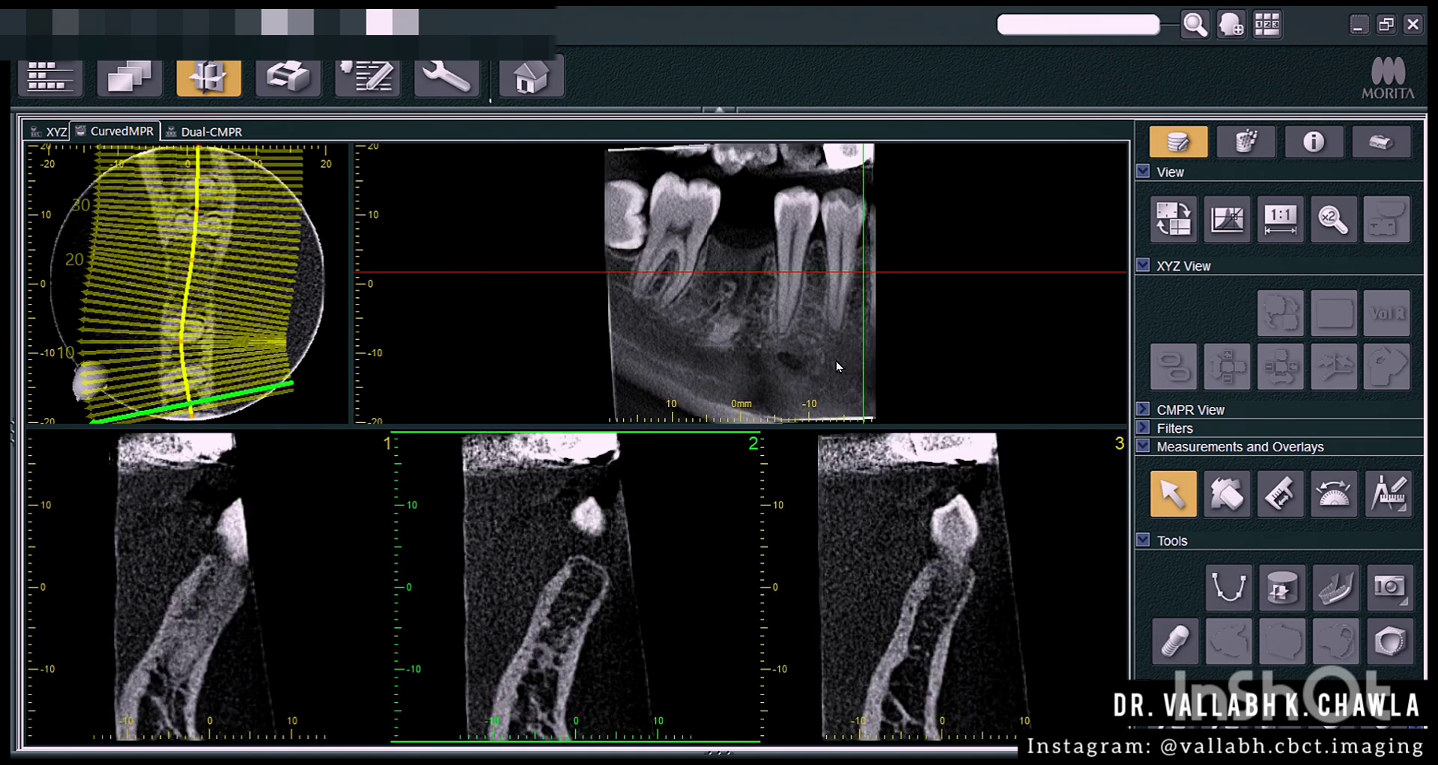
- Start the nerve canal tracing by placing its first points below the premolar roots on the cross-sectional slices
left_click_drag(1073, 524, 1073, 466)
left_click_drag(1017, 283, 1018, 308)
left_click(985, 632)
left_click(925, 685)
scroll(924, 690, "up", 4)
scroll(915, 718, "down", 3)
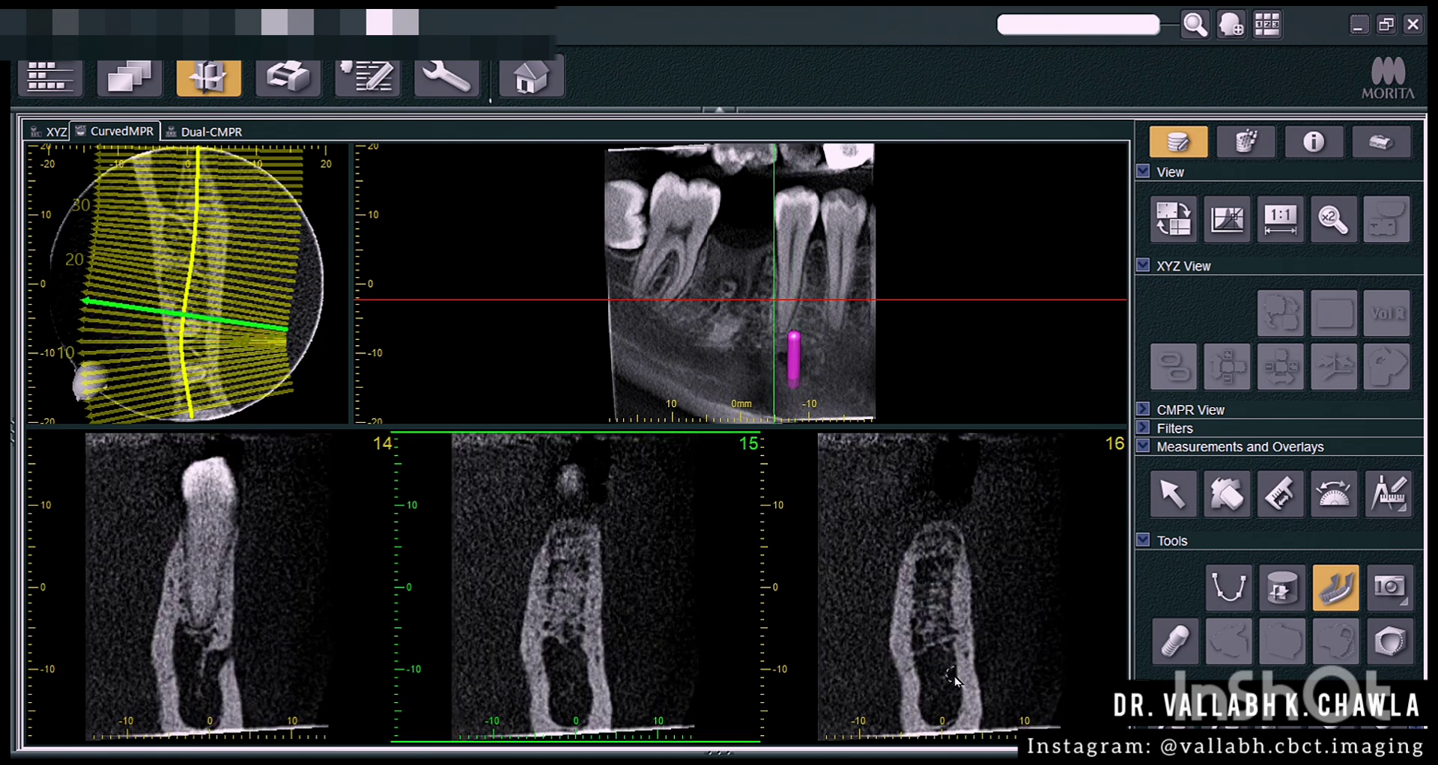
- Step through the cross-sectional slices and extend the nerve canal tracing backward from the premolar beneath the missing molar site
scroll(949, 678, "down", 2)
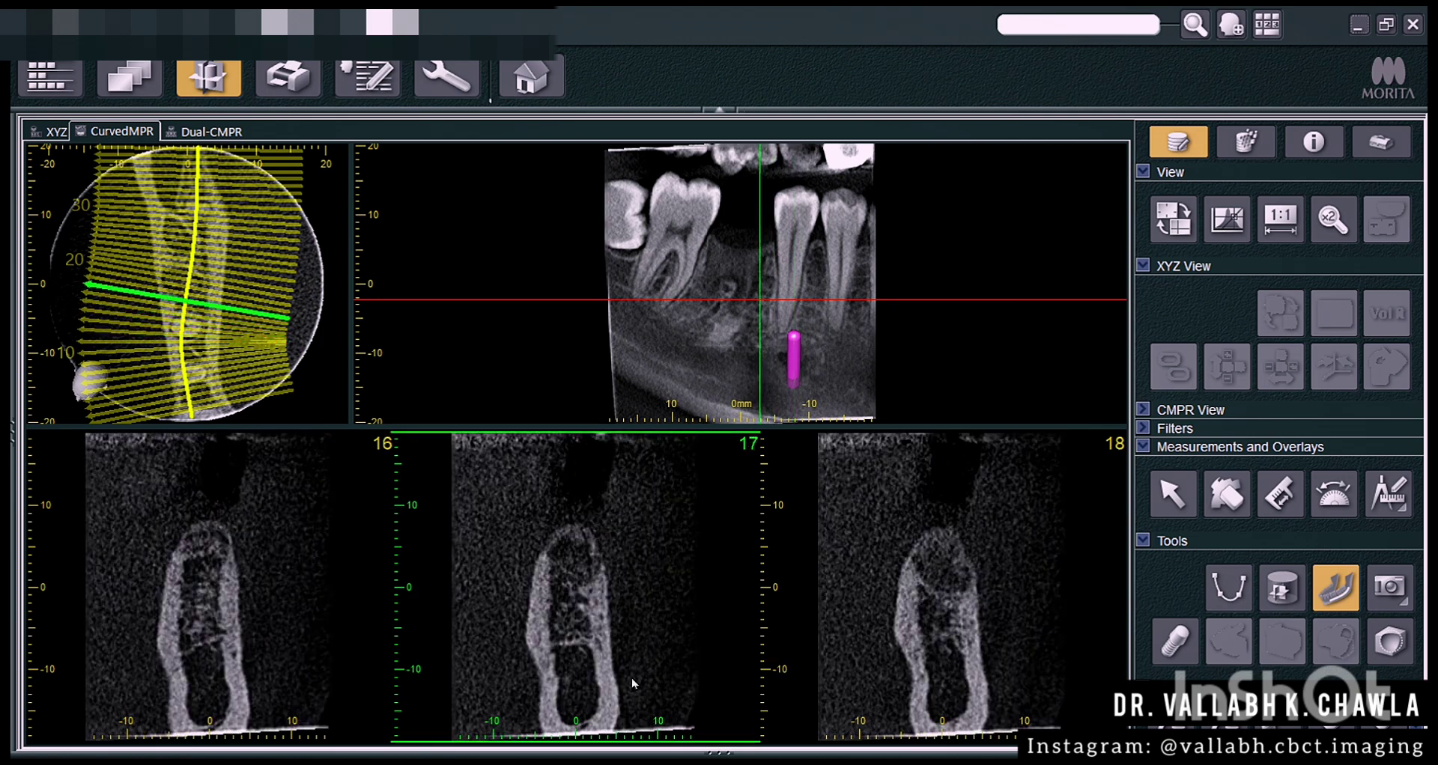
scroll(677, 670, "down", 4)
scroll(632, 704, "up", 5)
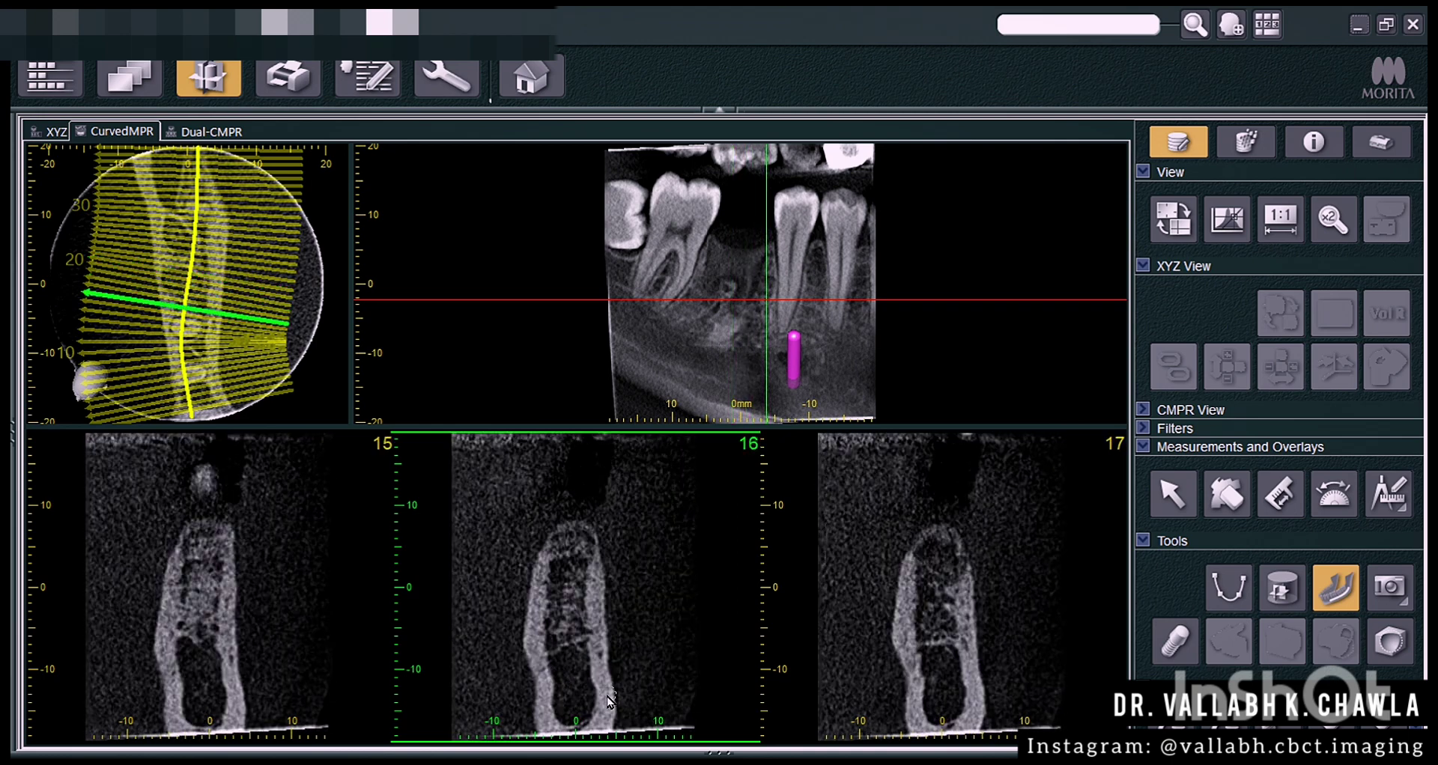
scroll(580, 685, "down", 2)
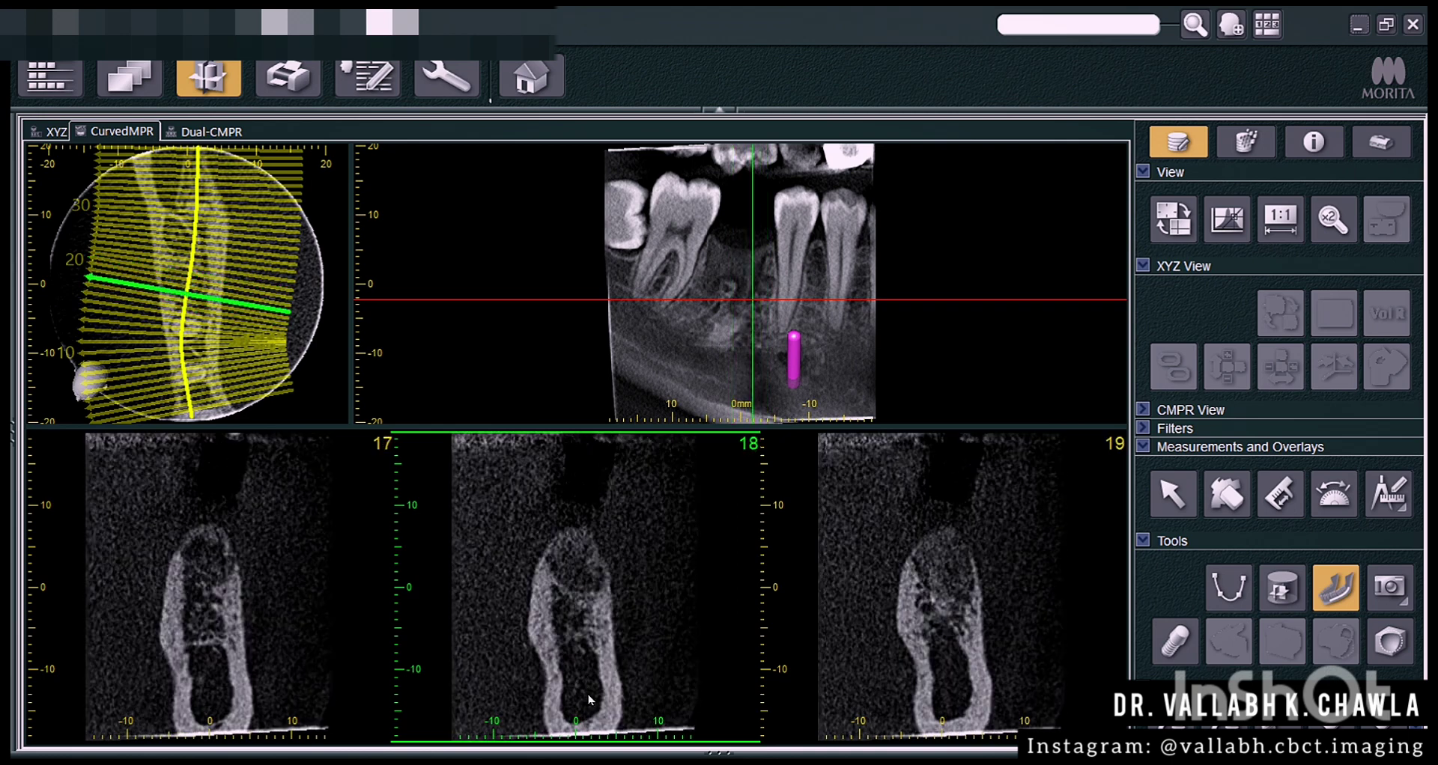
scroll(582, 694, "down", 10)
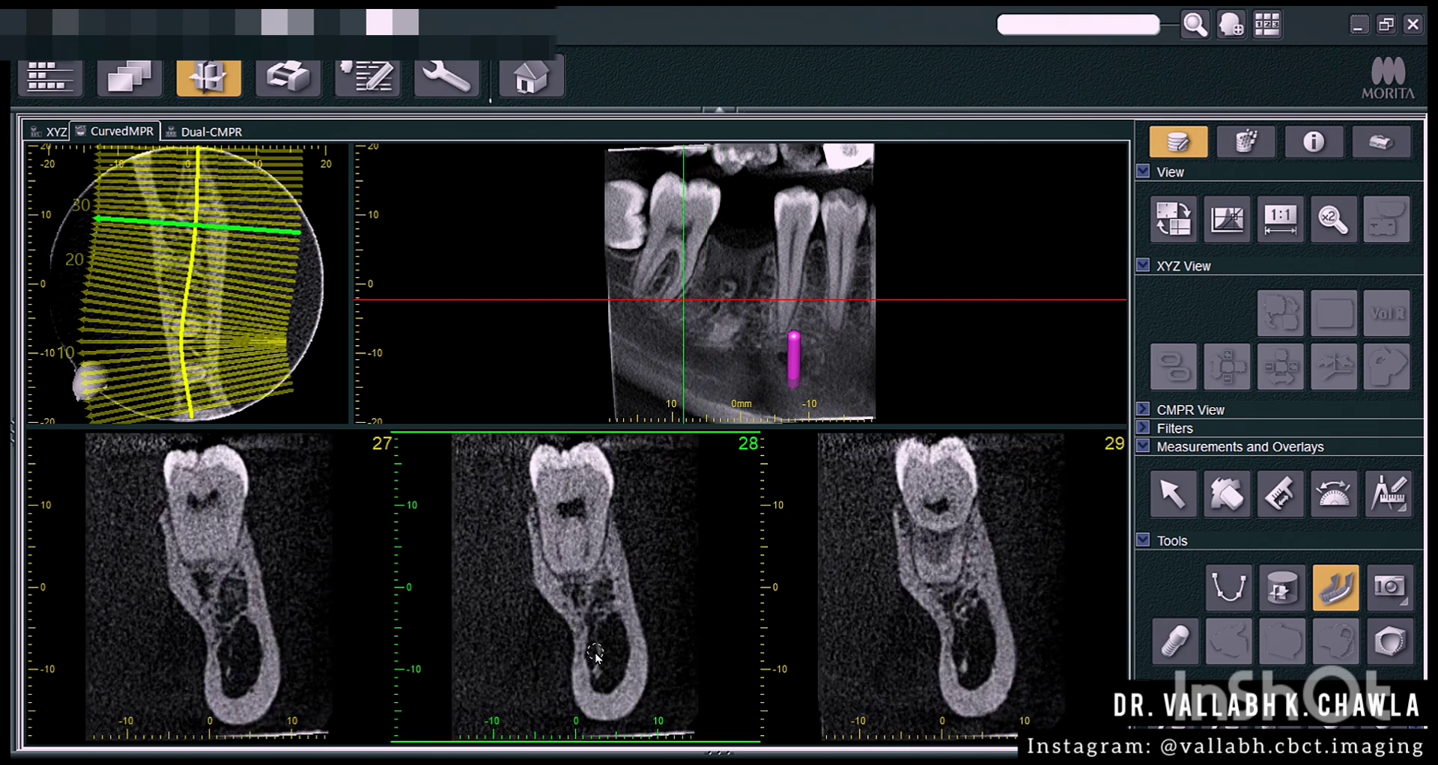
scroll(597, 661, "up", 15)
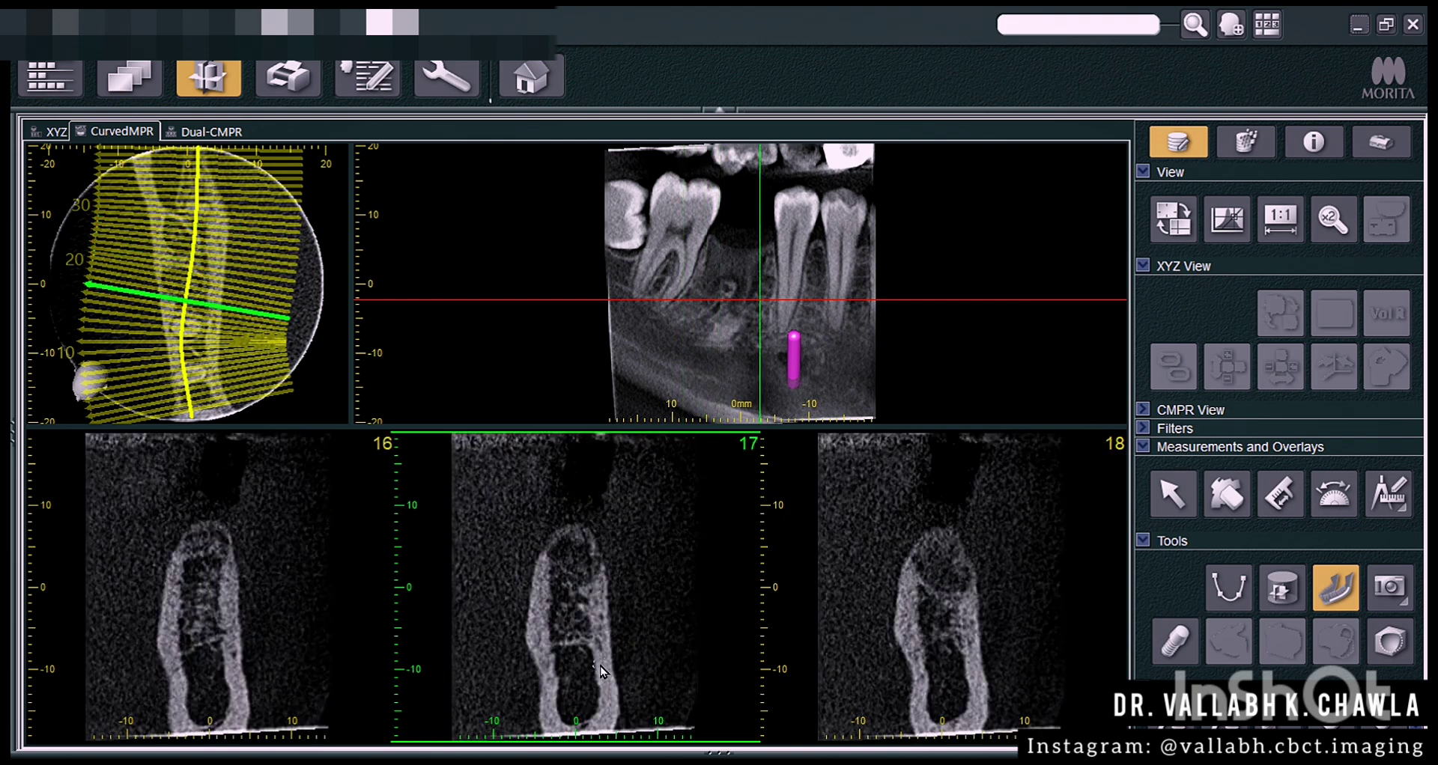
scroll(787, 622, "down", 1)
scroll(815, 649, "up", 1)
scroll(965, 647, "down", 5)
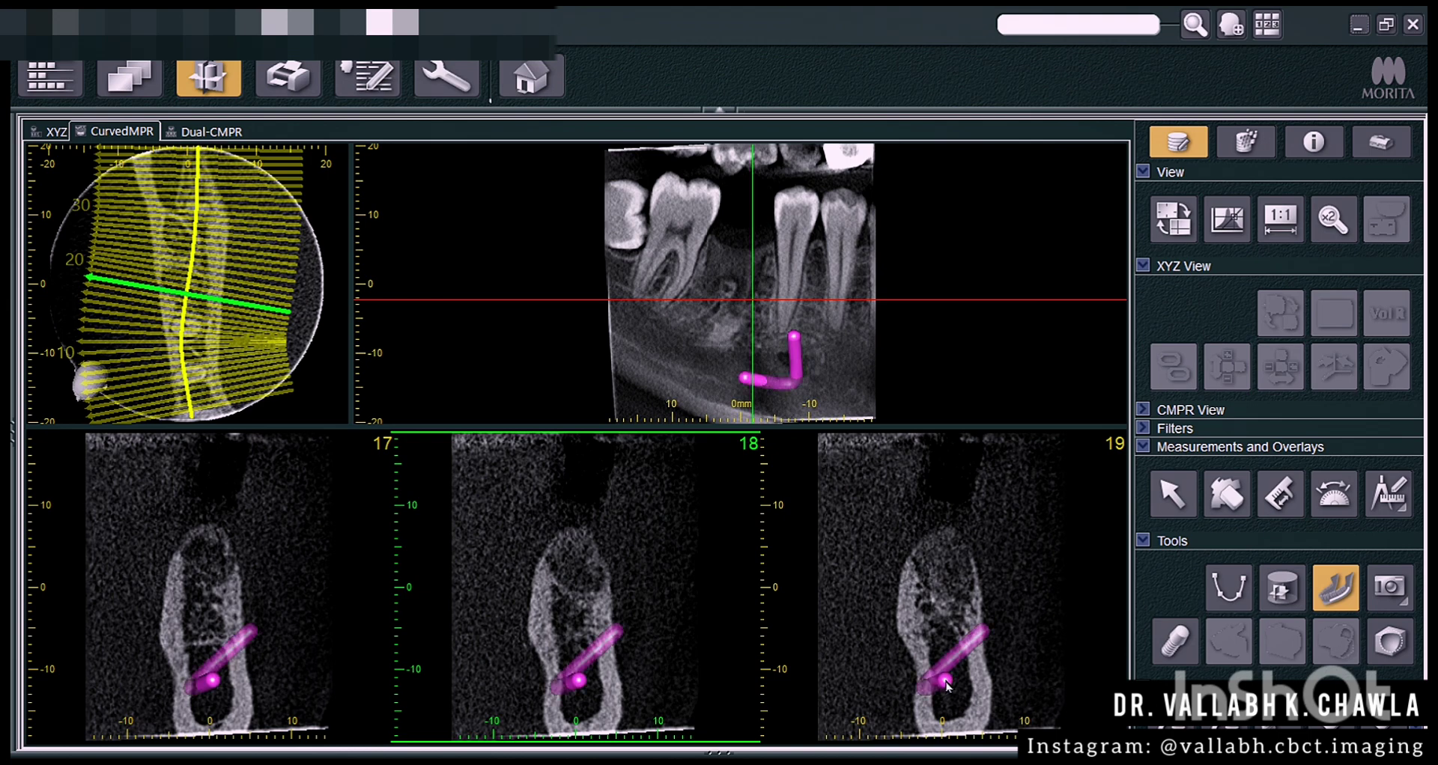
- Continue the nerve canal tracing slice by slice beneath the molars to the posterior edge of the scan, and finish it
scroll(965, 679, "down", 4)
scroll(965, 679, "down", 4)
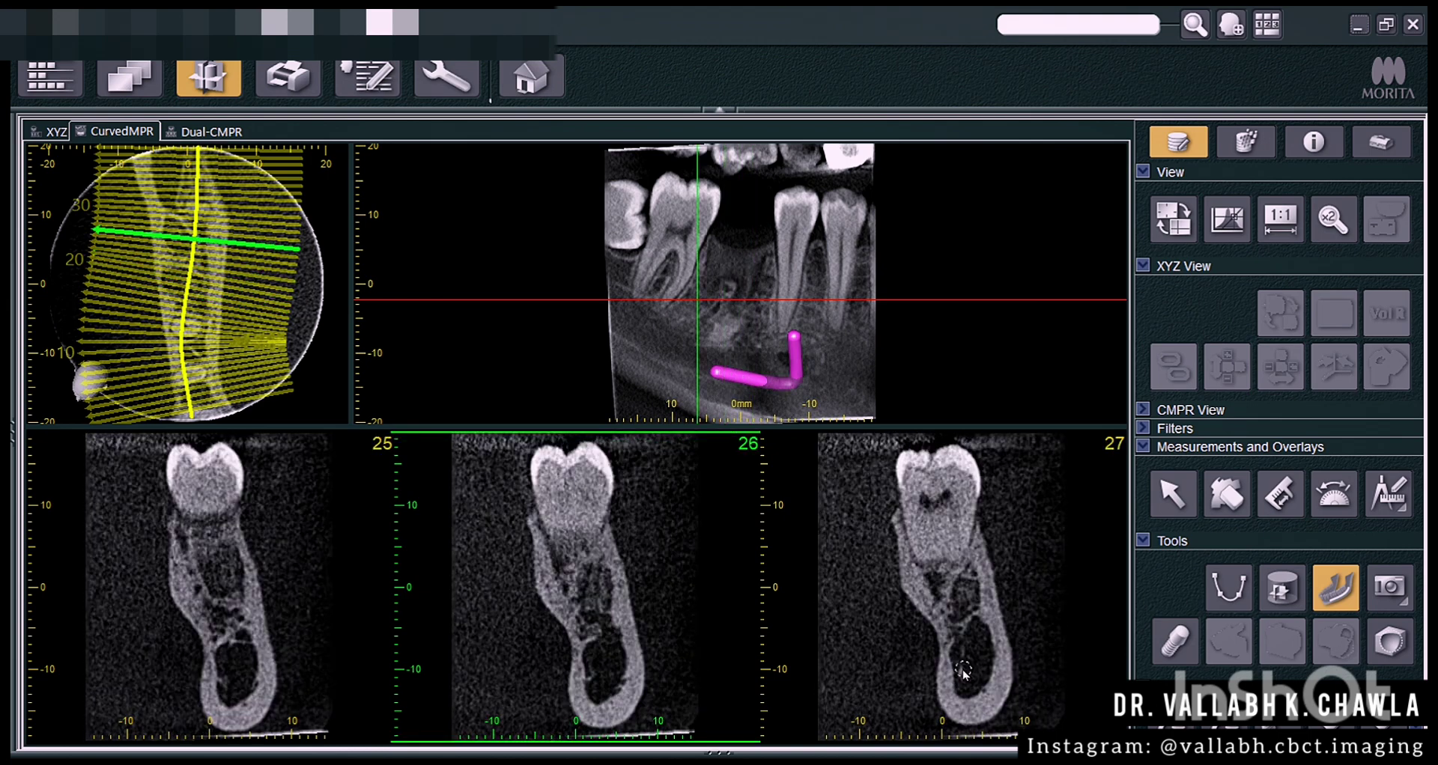
scroll(962, 661, "down", 1)
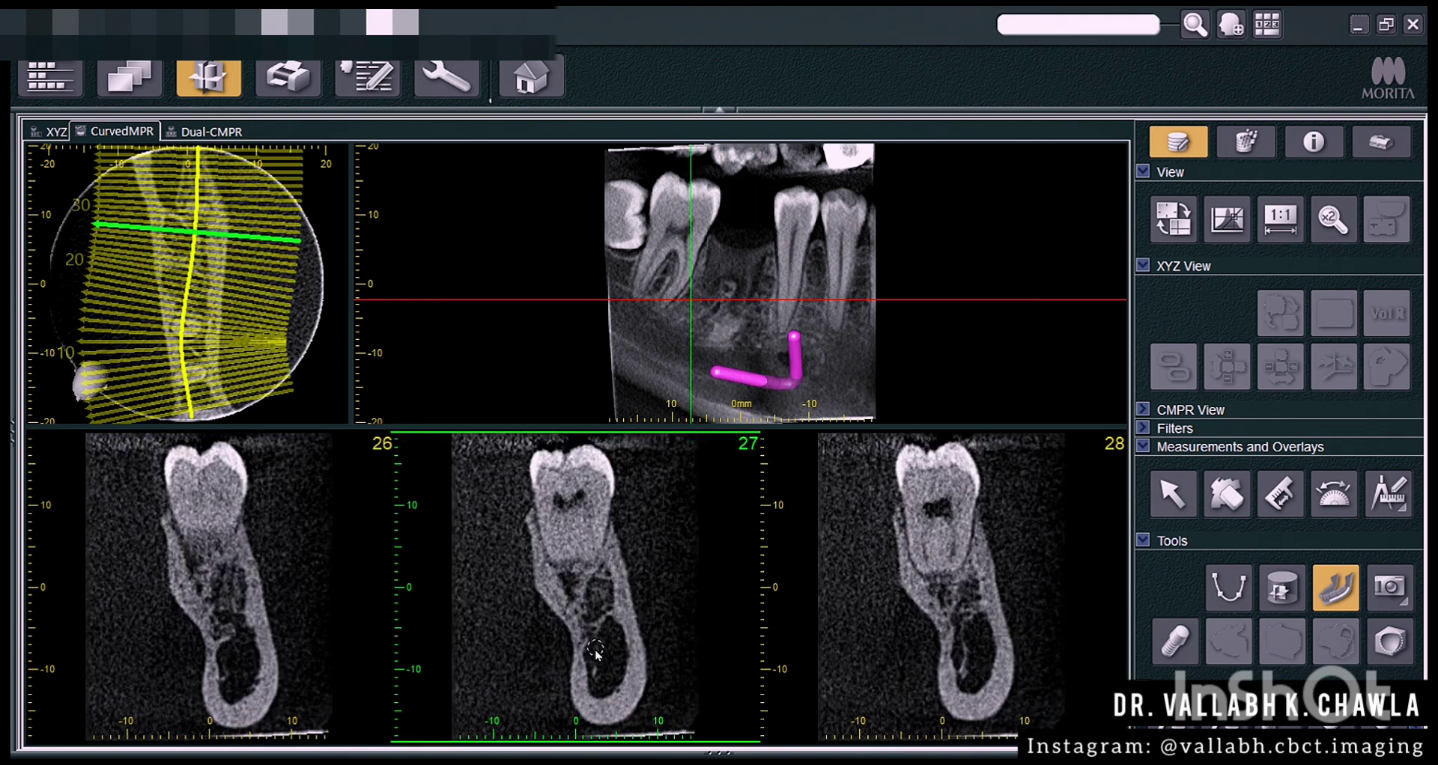
scroll(594, 652, "down", 3)
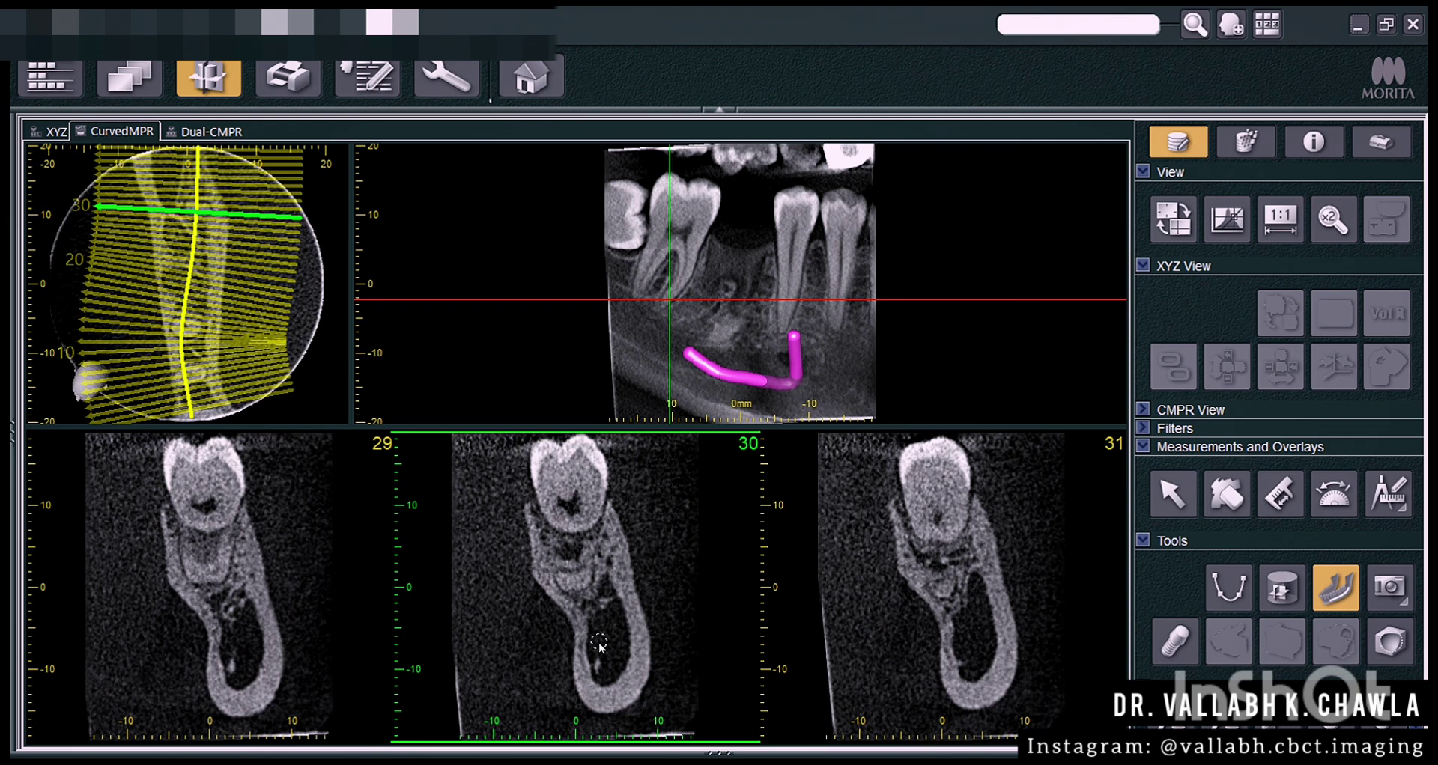
scroll(600, 651, "down", 4)
scroll(592, 633, "down", 4)
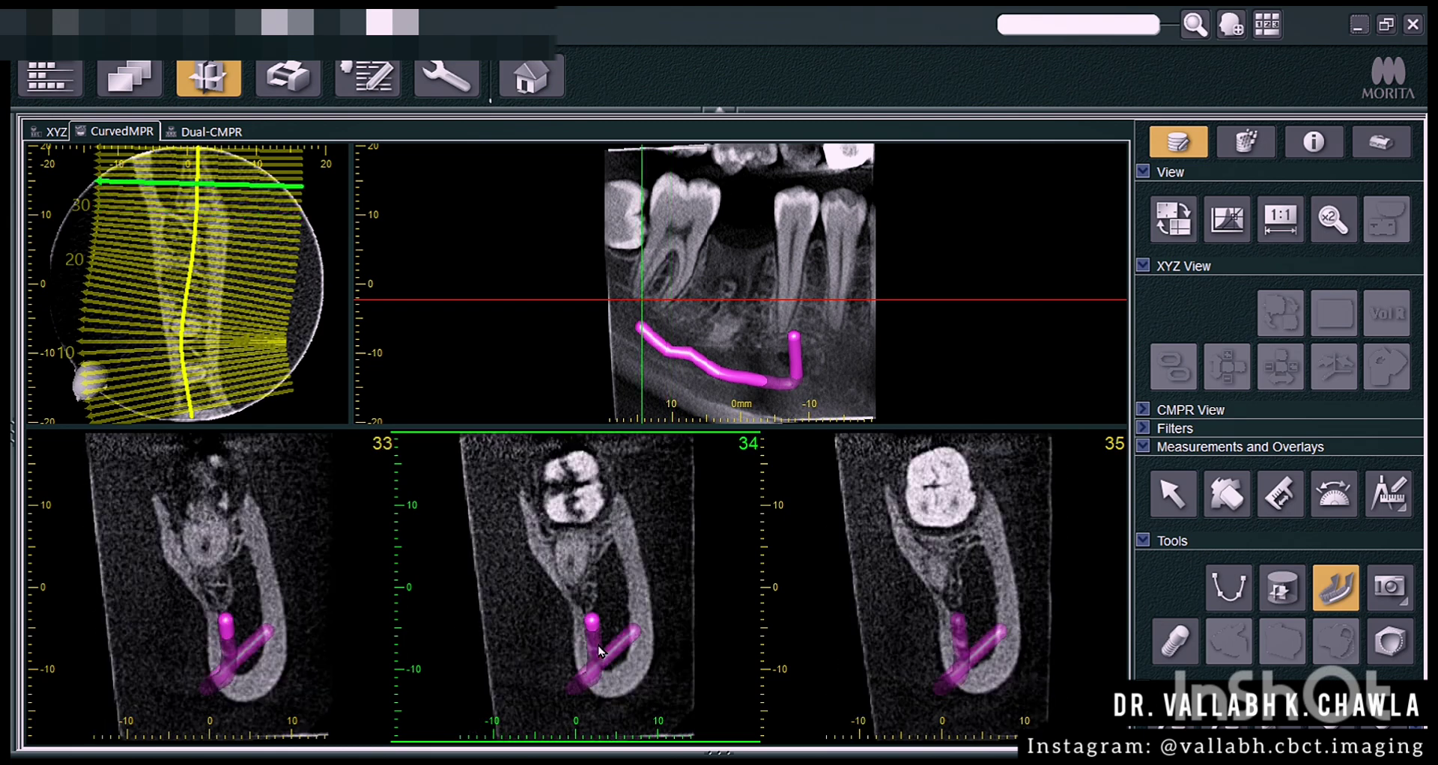
left_click(1173, 494)
left_click(755, 381)
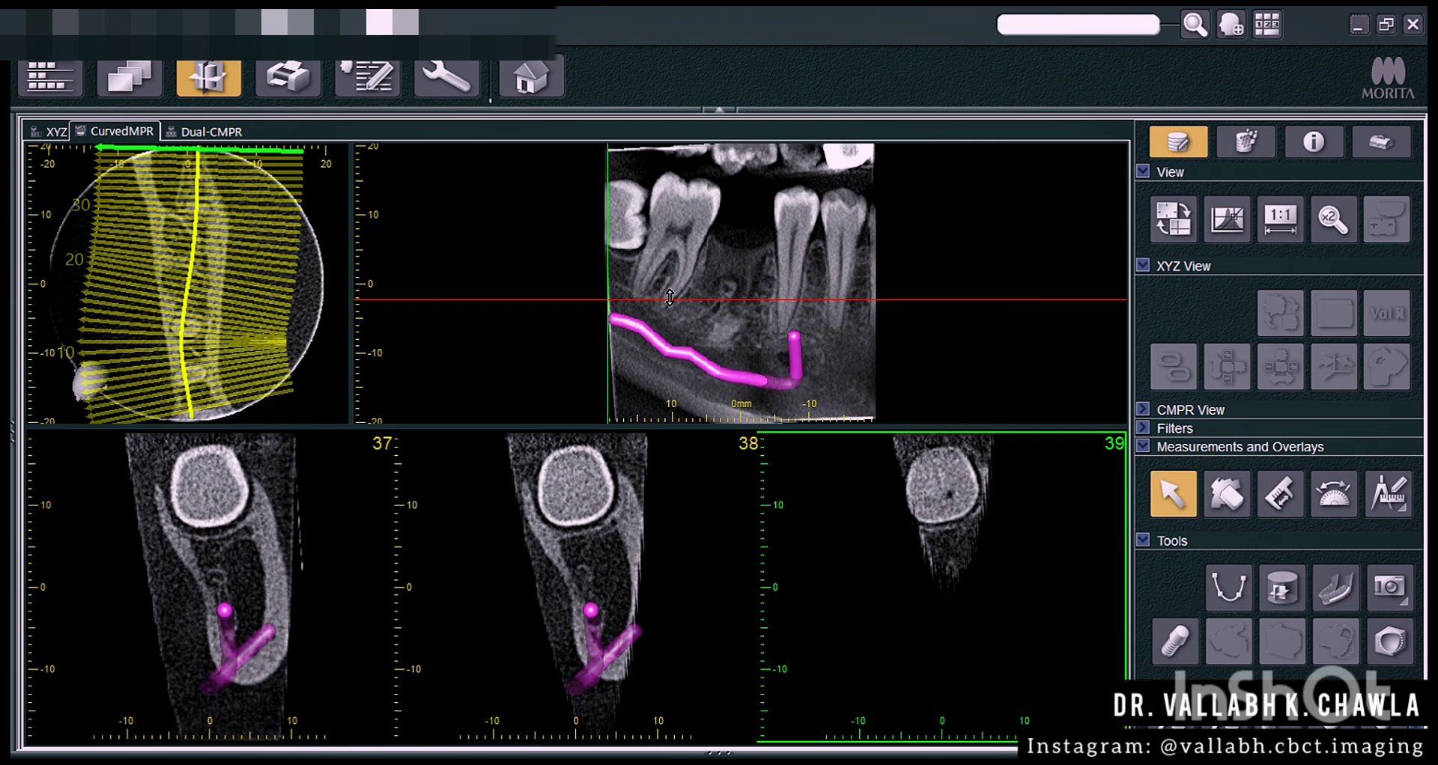
- Lower the axial slice to the root-apex level and reshape the arch curve's control points to follow the nerve canal's course
left_click_drag(670, 300, 672, 335)
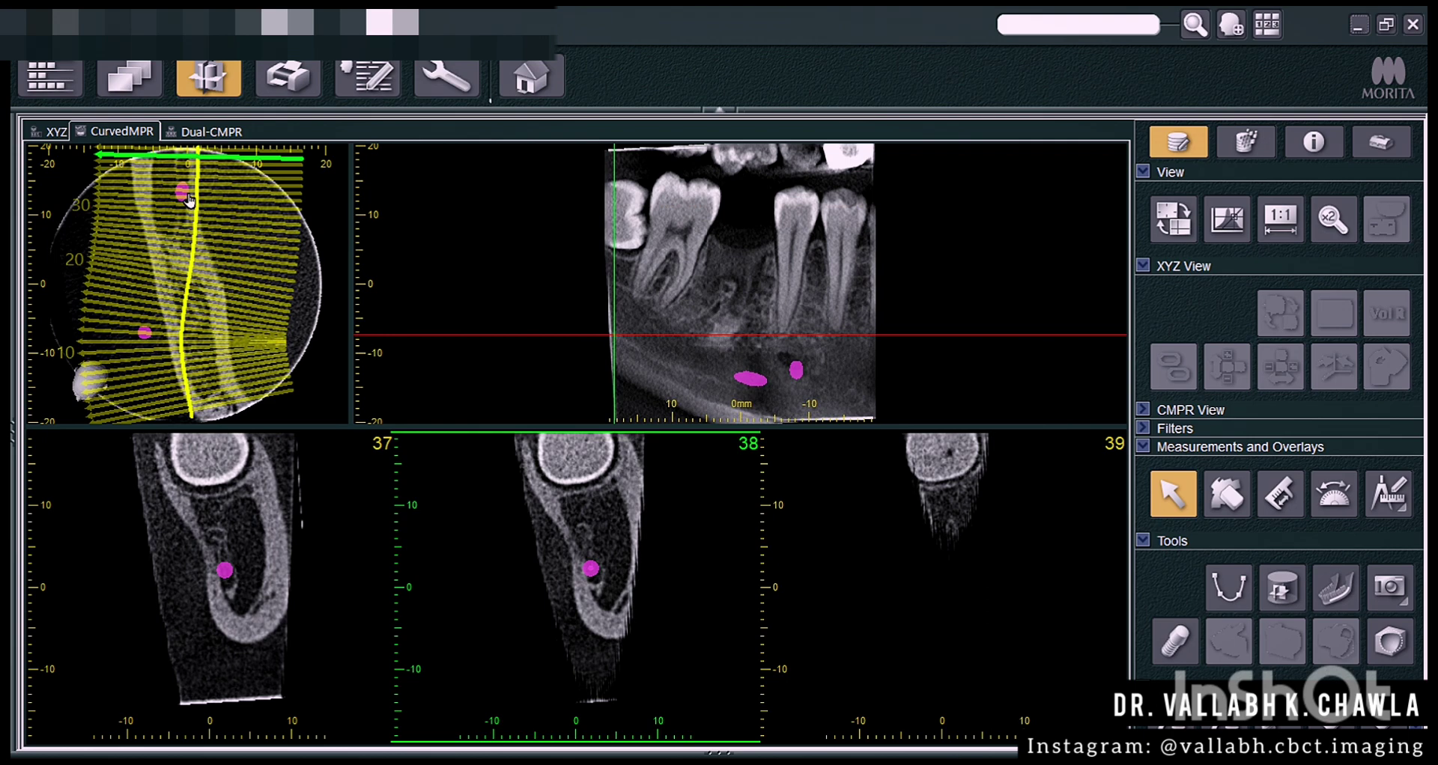
left_click(203, 203)
left_click_drag(195, 216, 185, 216)
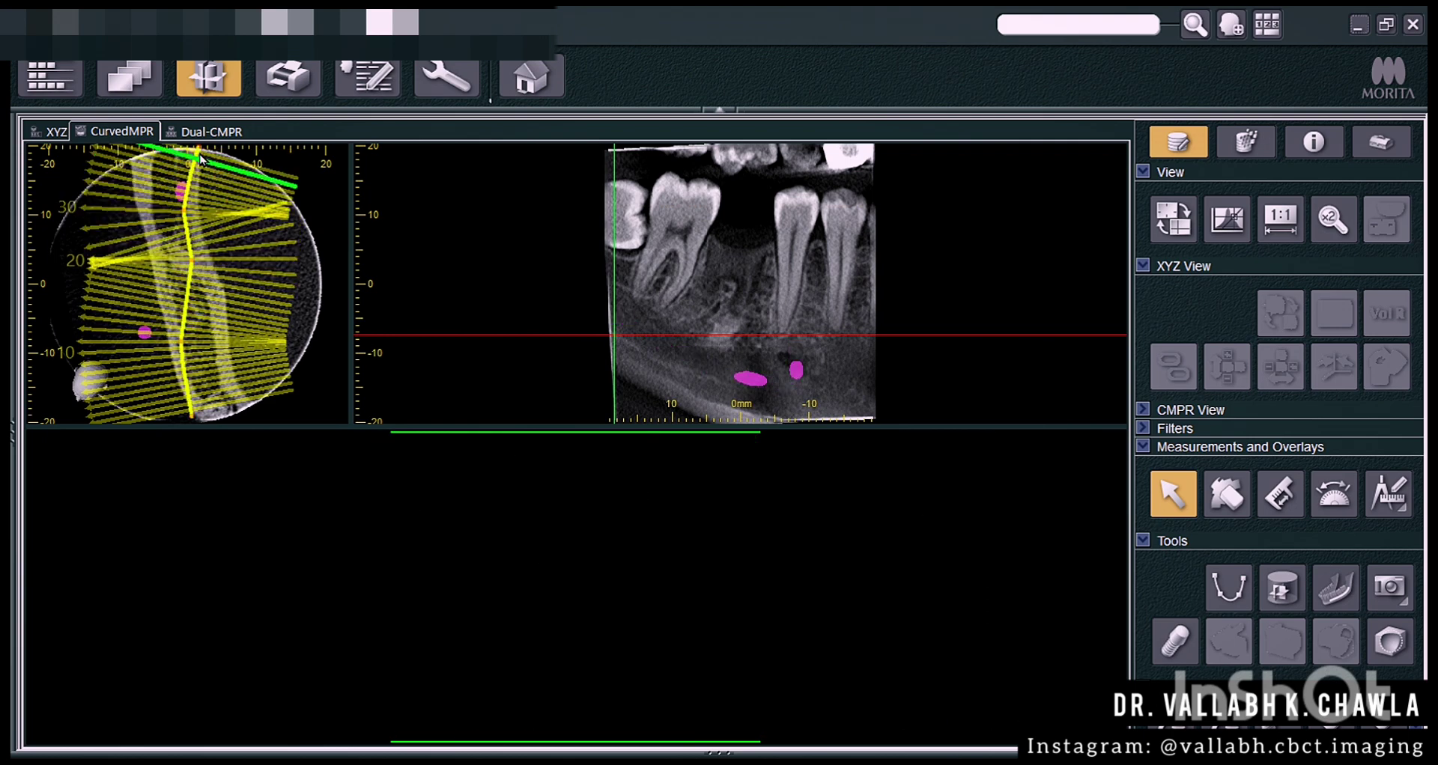
left_click_drag(193, 152, 179, 152)
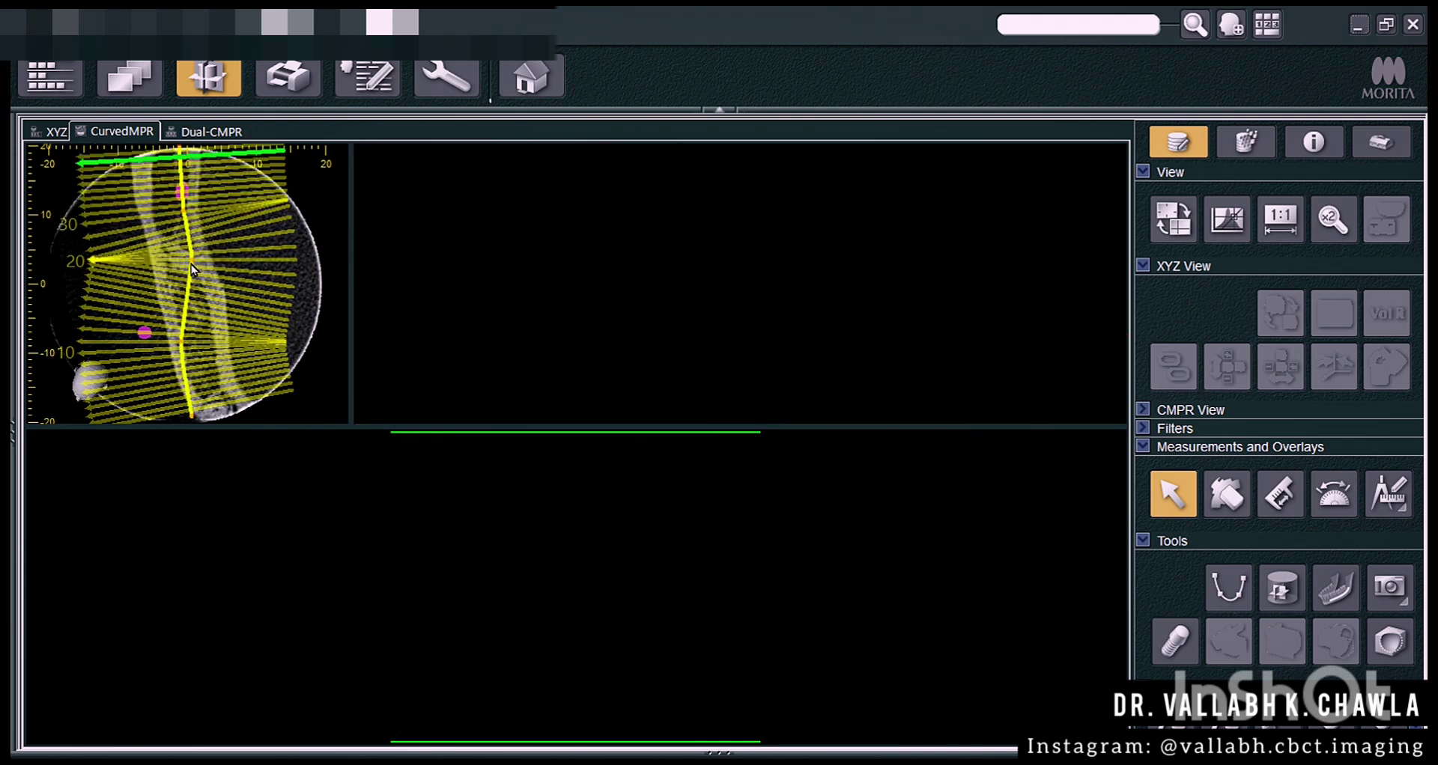
left_click_drag(192, 260, 180, 262)
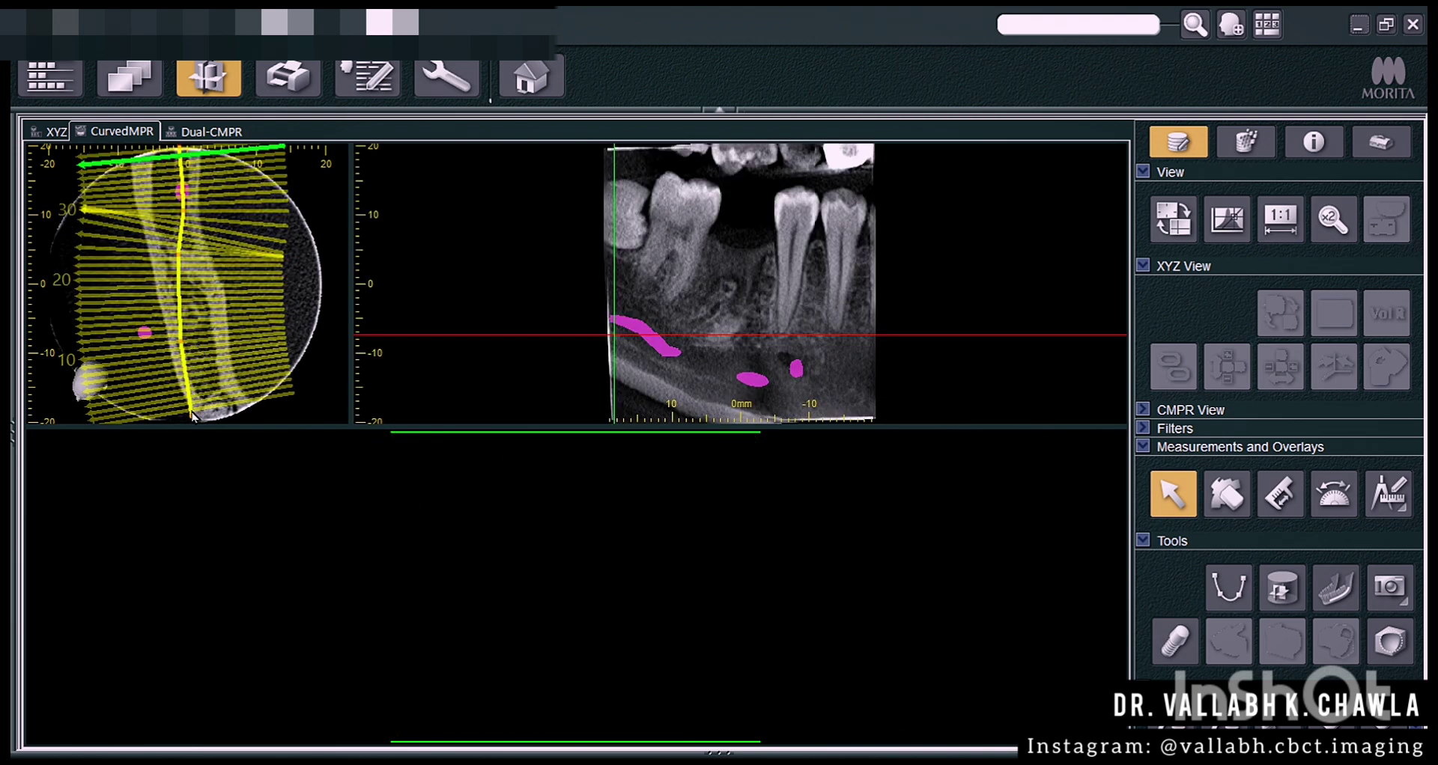
left_click_drag(191, 424, 202, 414)
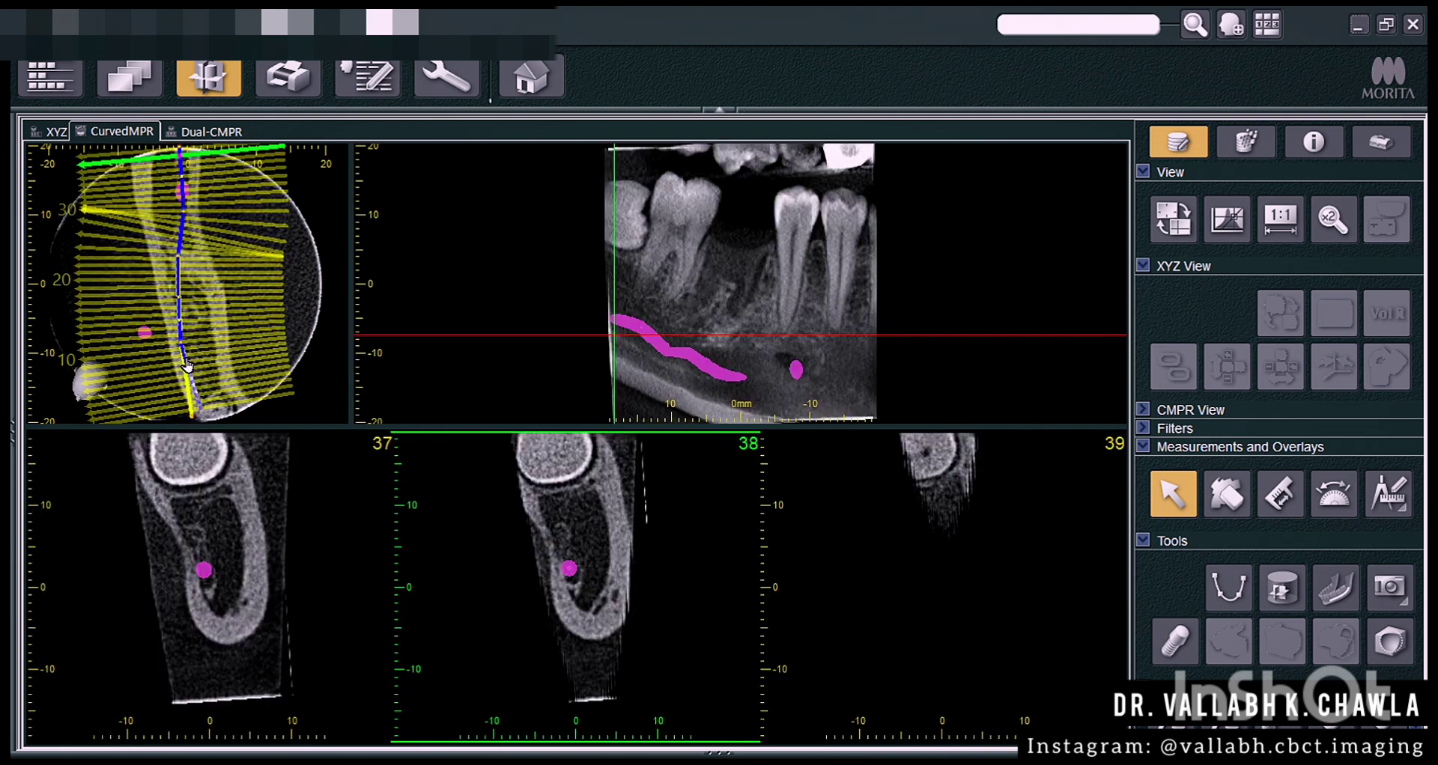
left_click_drag(181, 352, 188, 353)
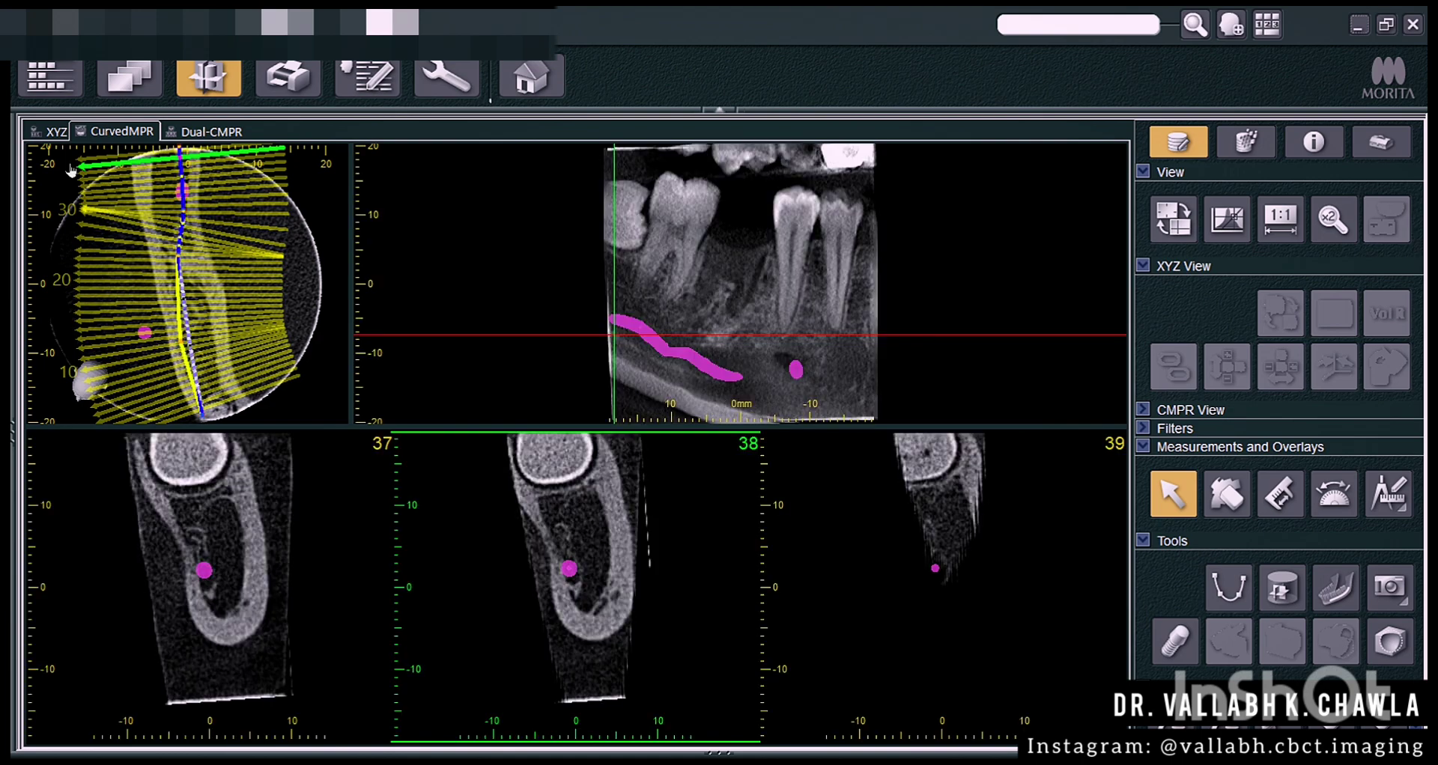
- Change the traced nerve canal's color to red
right_click(737, 377)
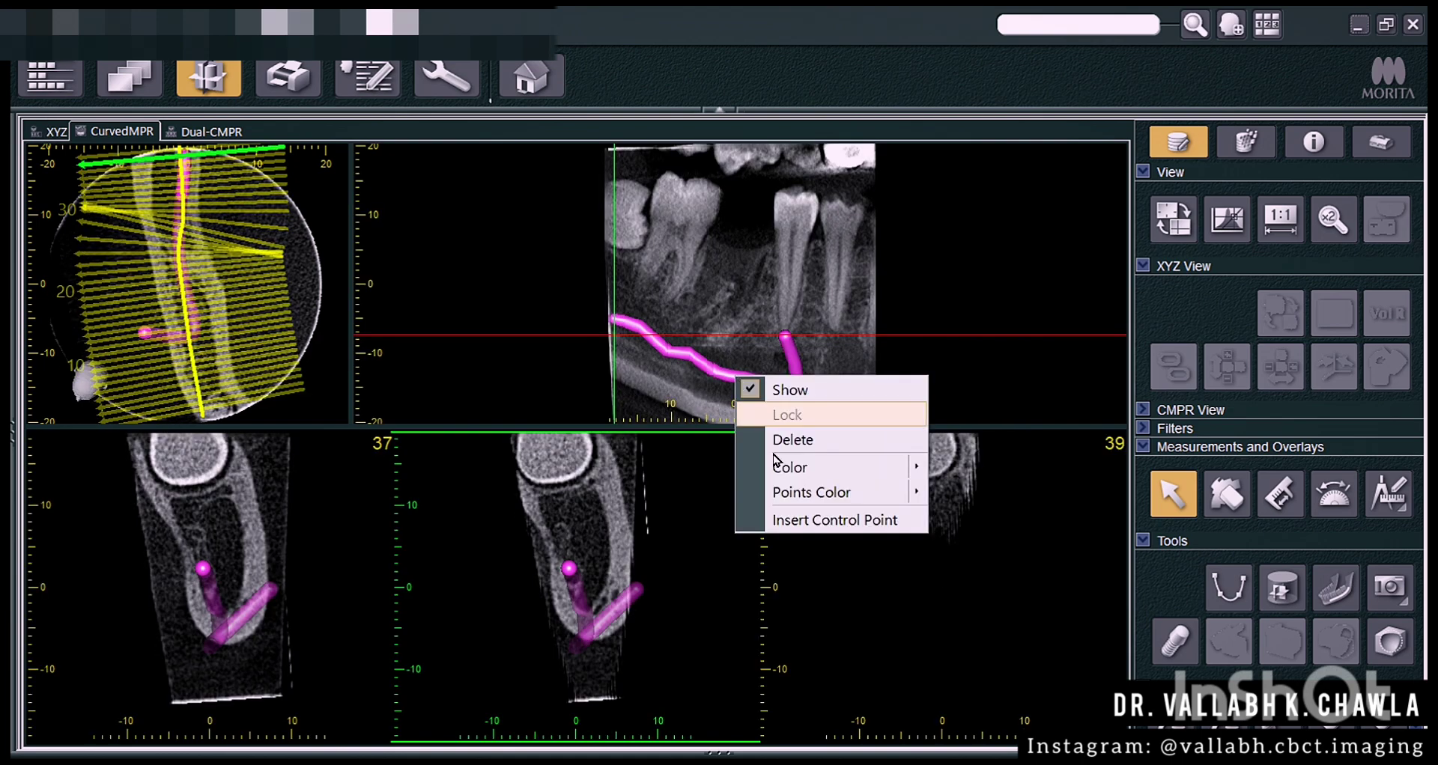
mouse_move(806, 467)
left_click(942, 510)
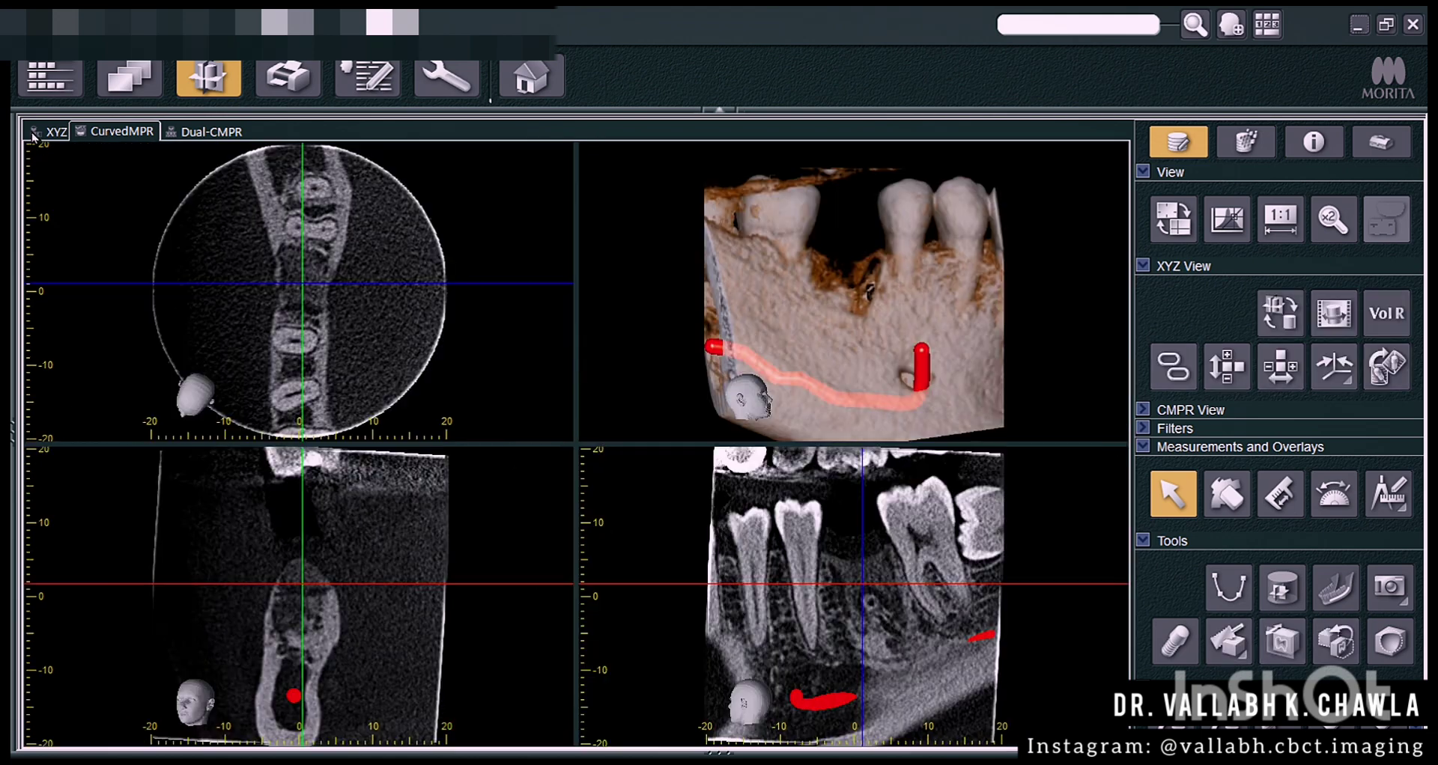
- Switch to the XYZ view and adjust the canal's posterior control points on the sagittal slice to smooth the tracing
left_click(49, 132)
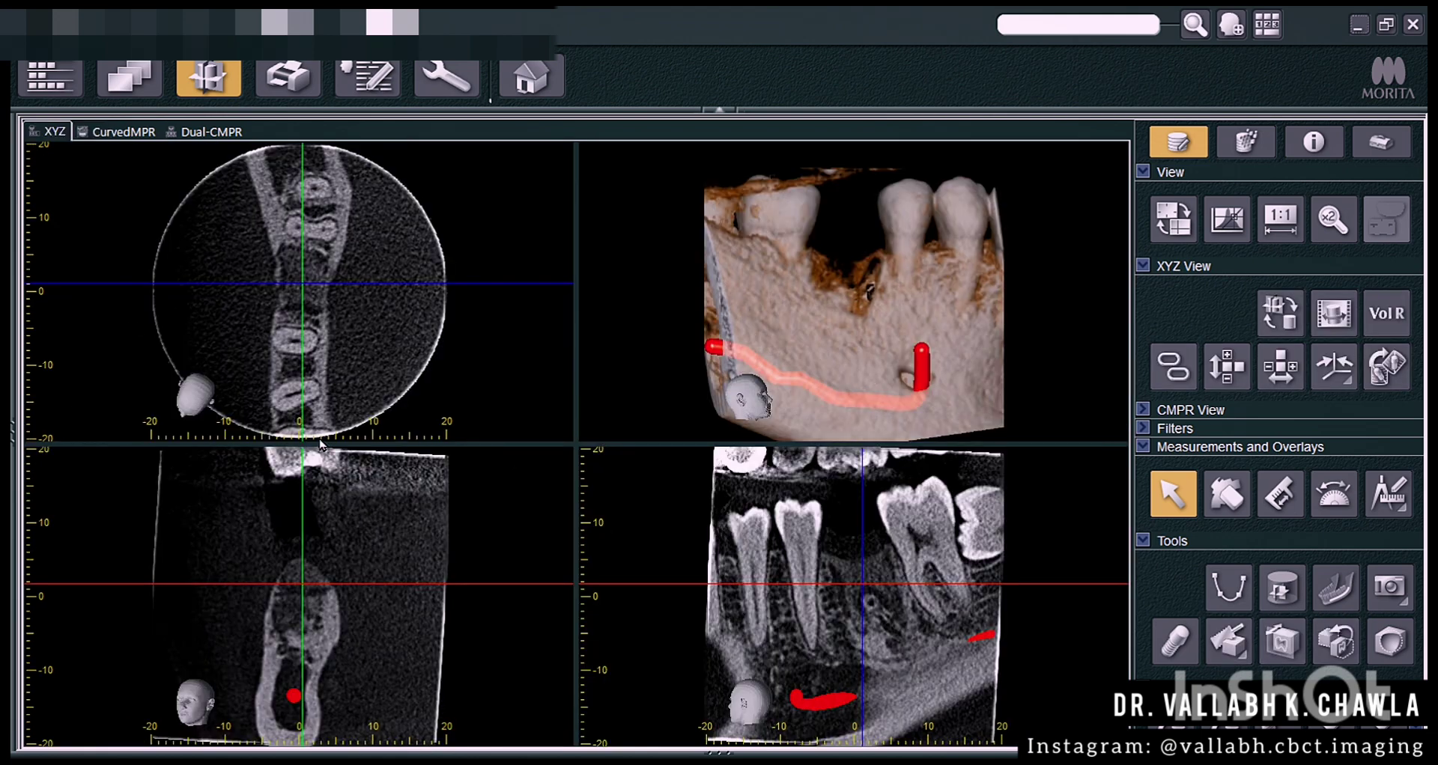
left_click_drag(301, 531, 297, 531)
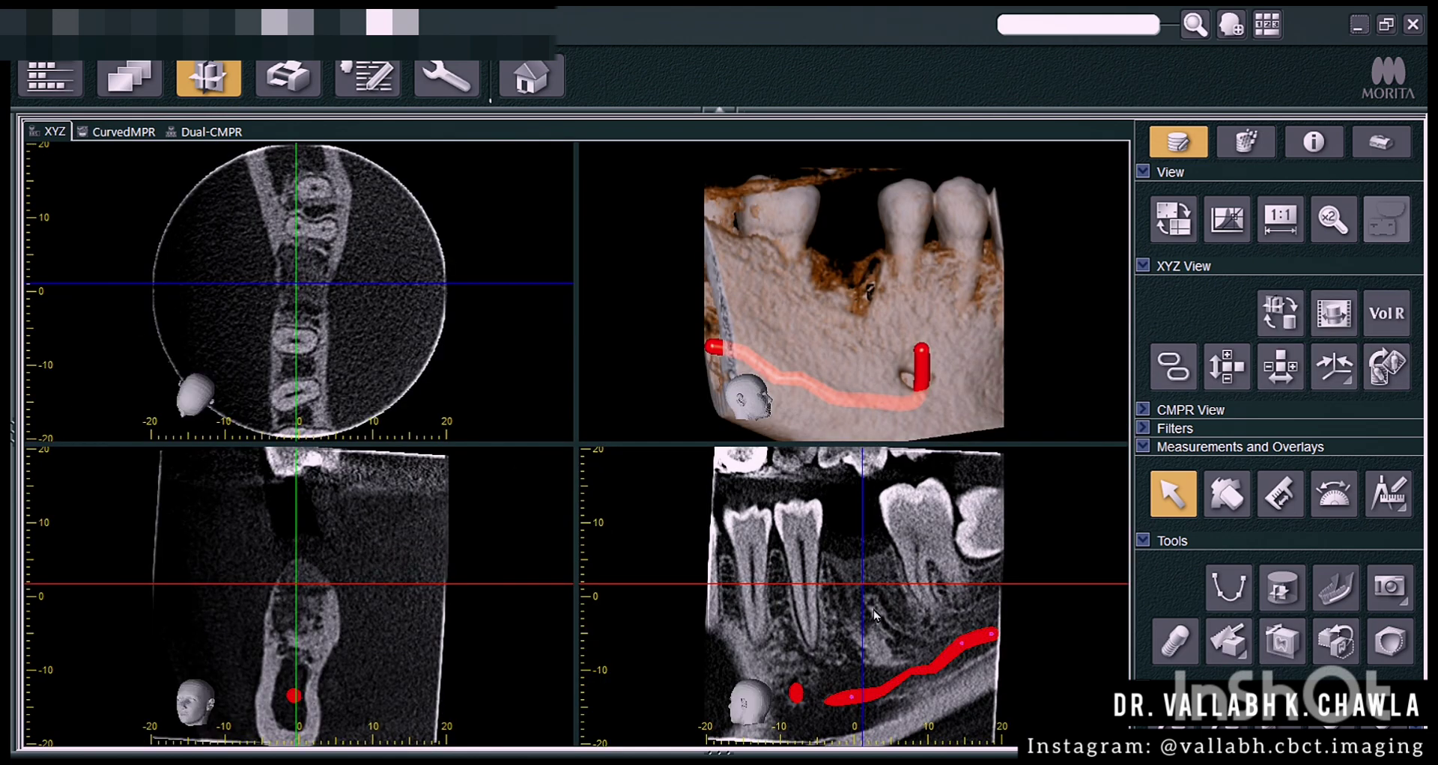
scroll(970, 684, "down", 3)
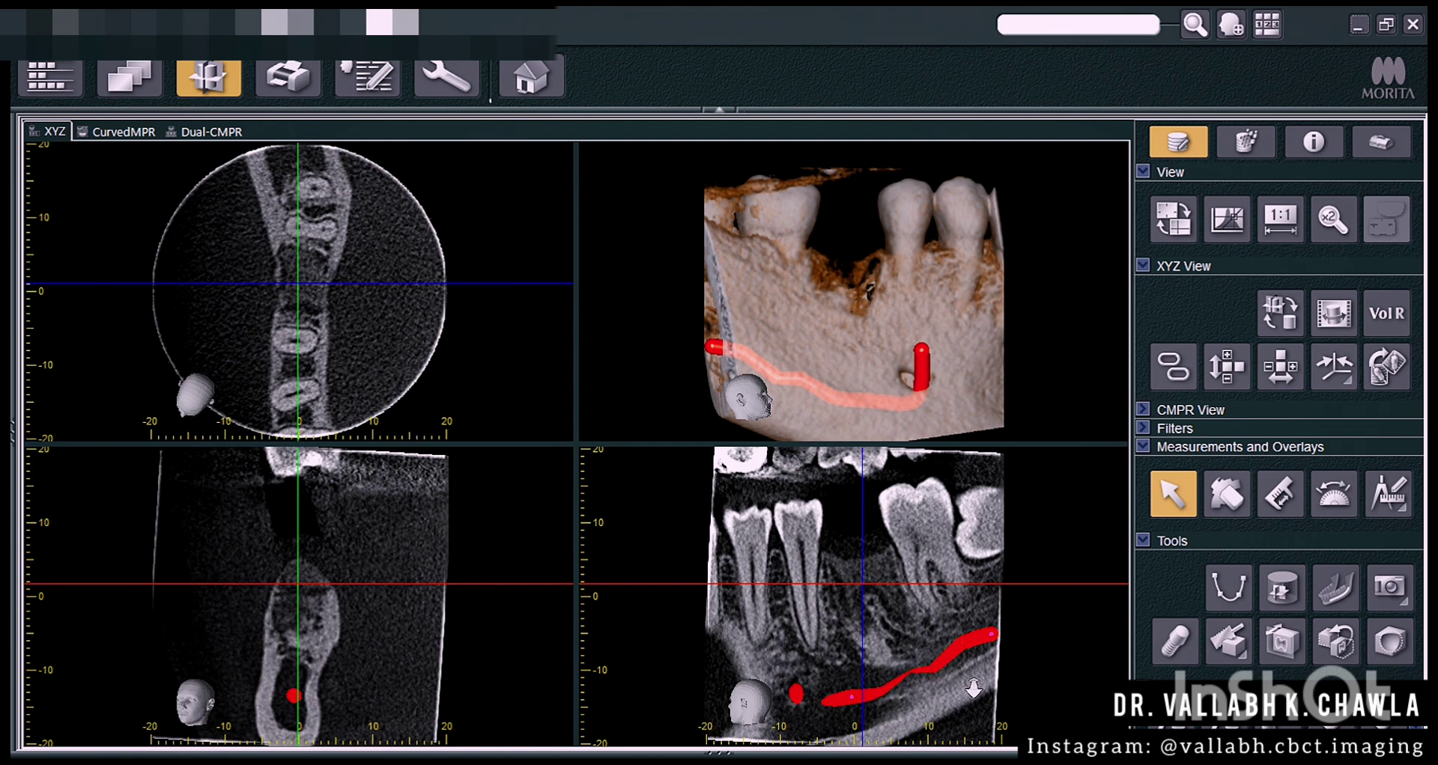
scroll(980, 702, "up", 5)
left_click_drag(909, 674, 915, 681)
scroll(986, 678, "up", 4)
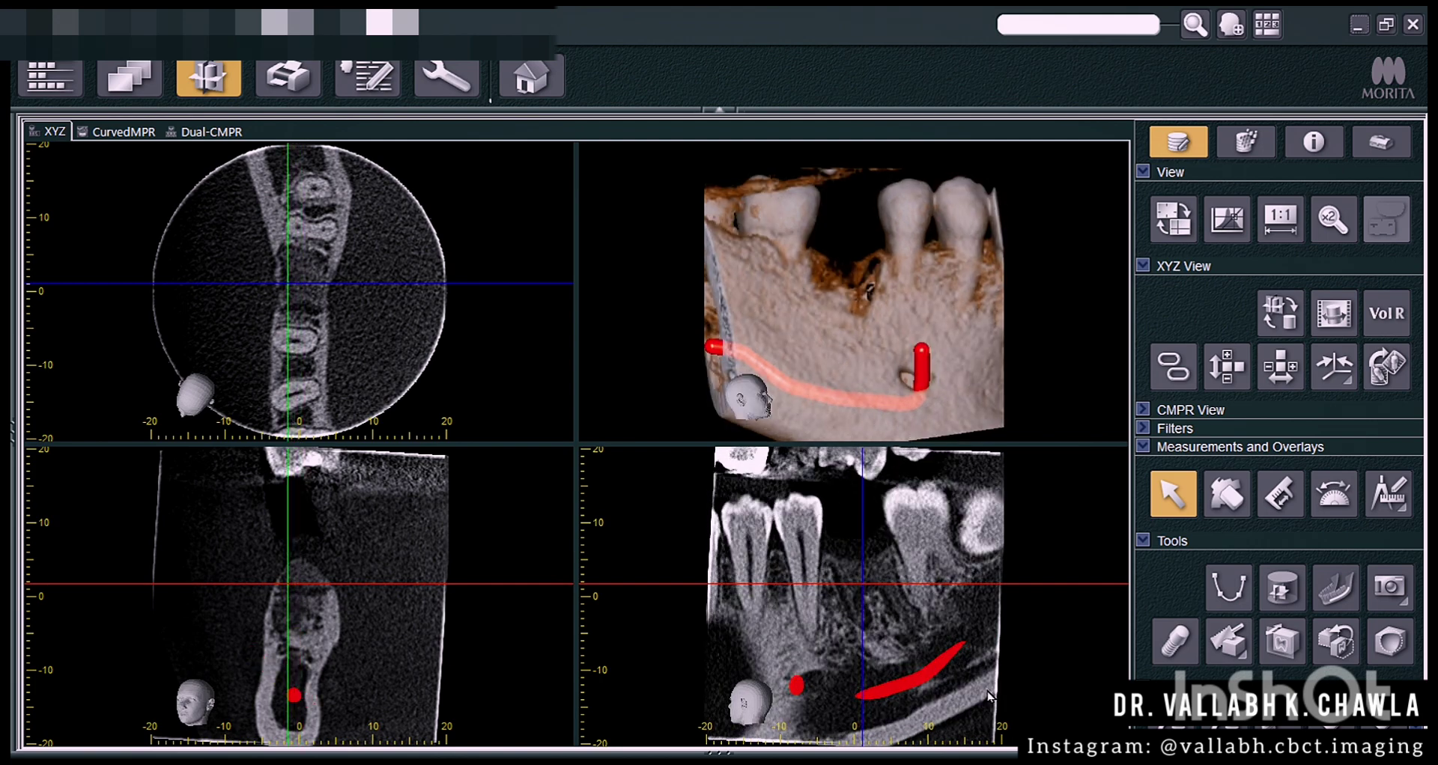
left_click_drag(991, 636, 987, 619)
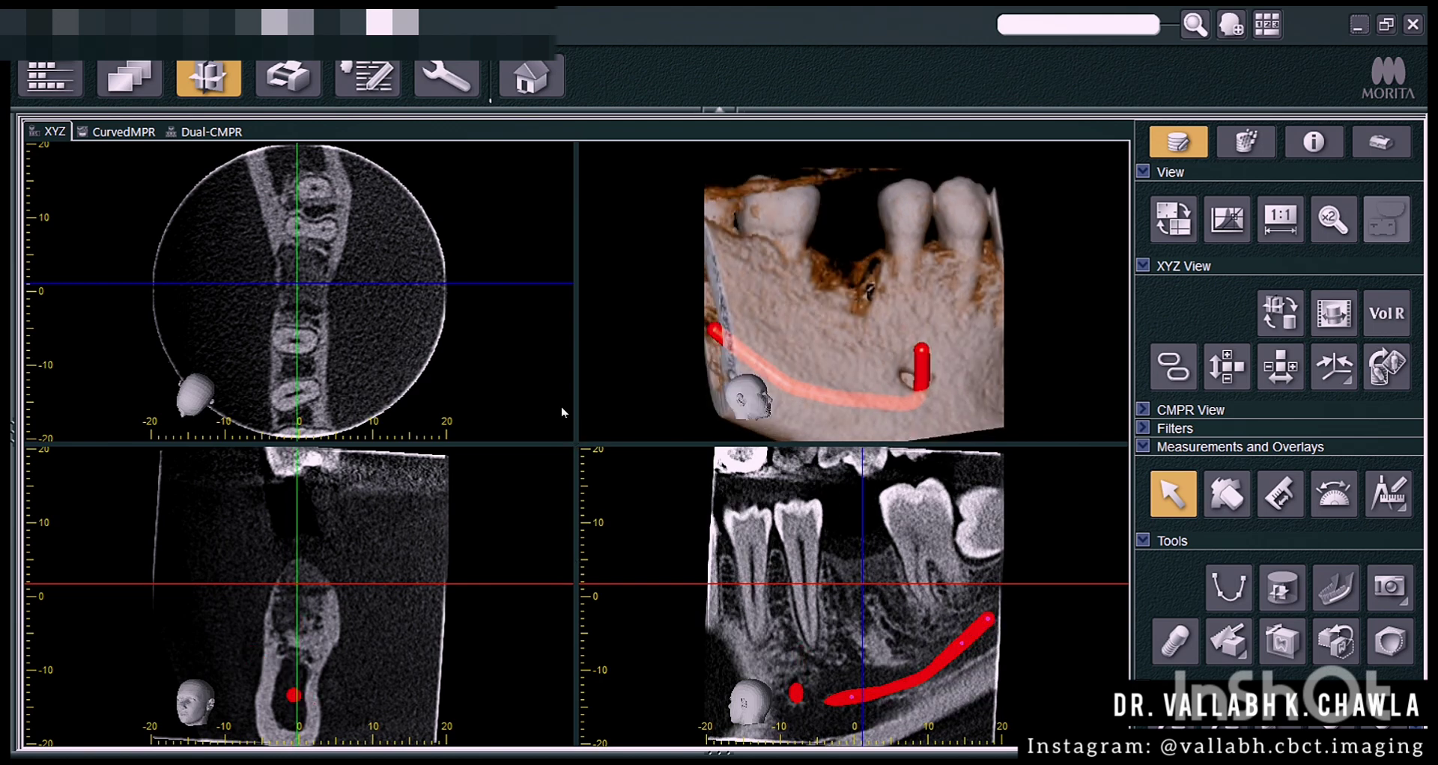
- Examine the missing molar site and traced canal in enlarged cross-sectional, sagittal and axial views at different slice levels
left_click_drag(574, 447, 496, 304)
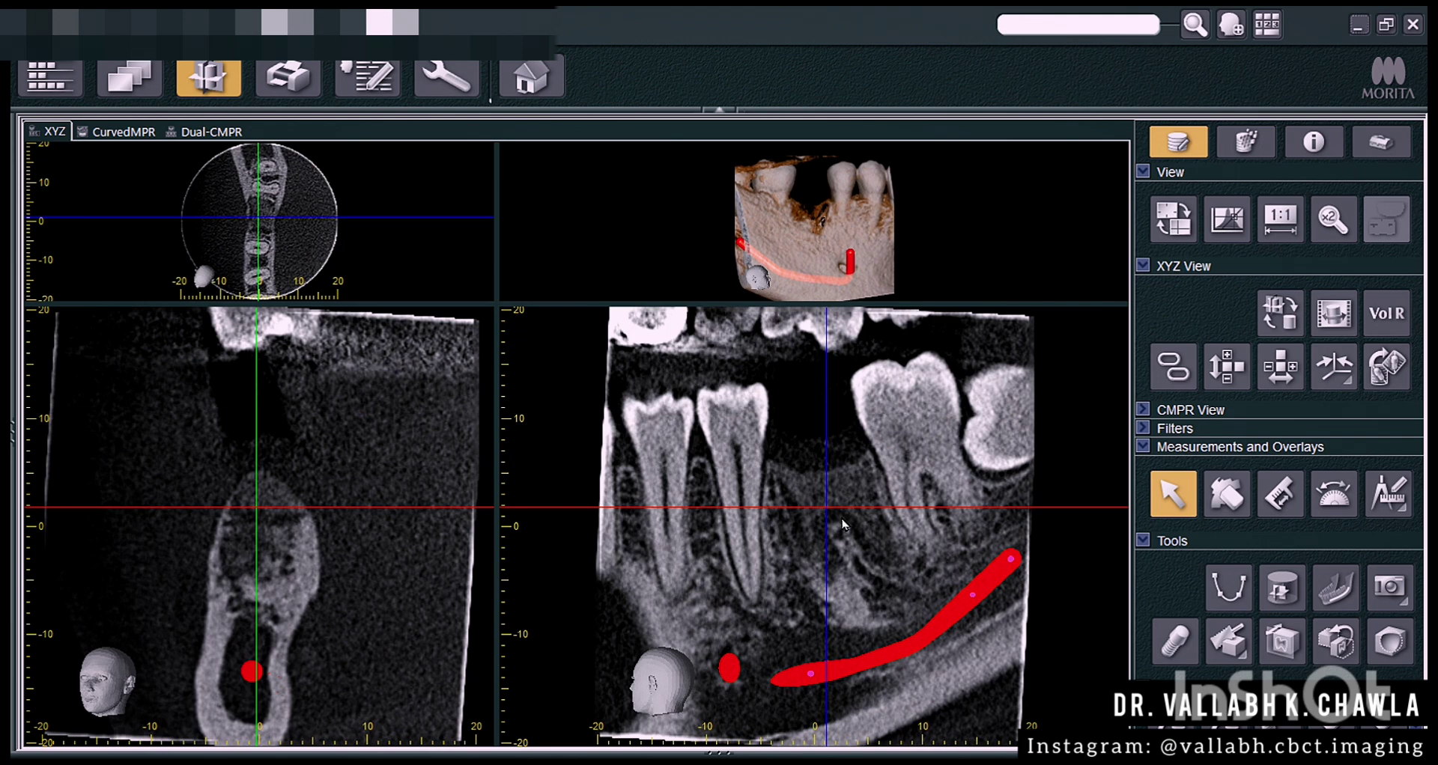
left_click_drag(828, 554, 858, 555)
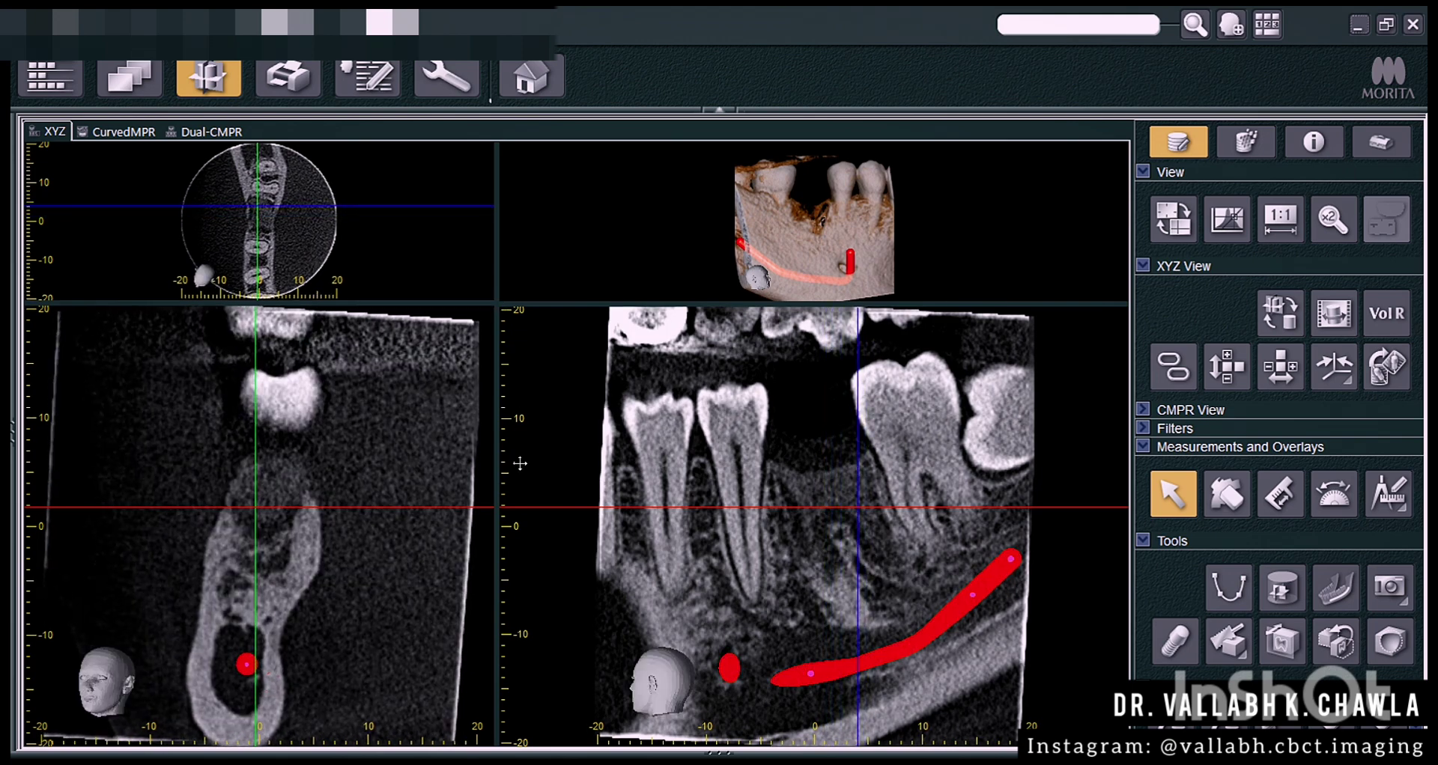
left_click_drag(496, 303, 522, 553)
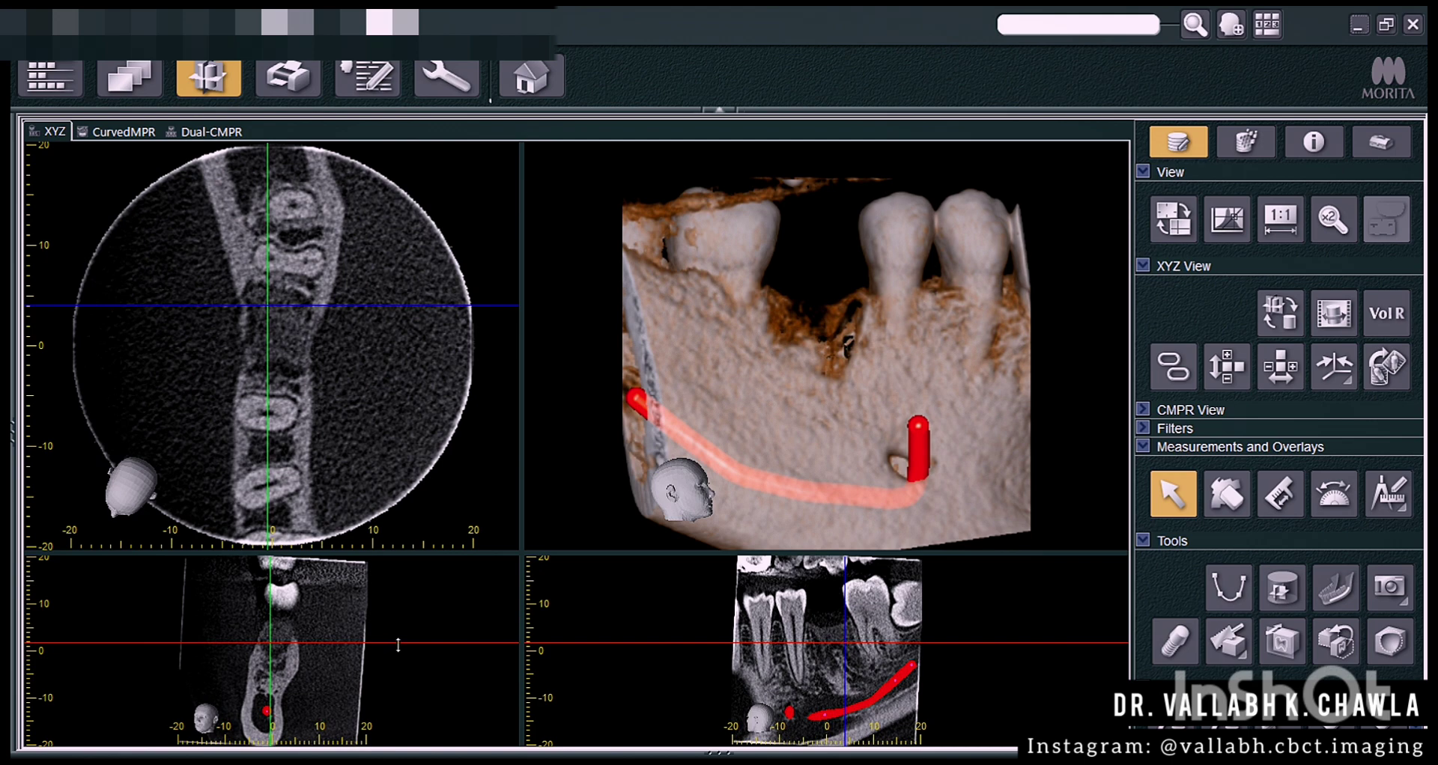
left_click_drag(397, 643, 397, 666)
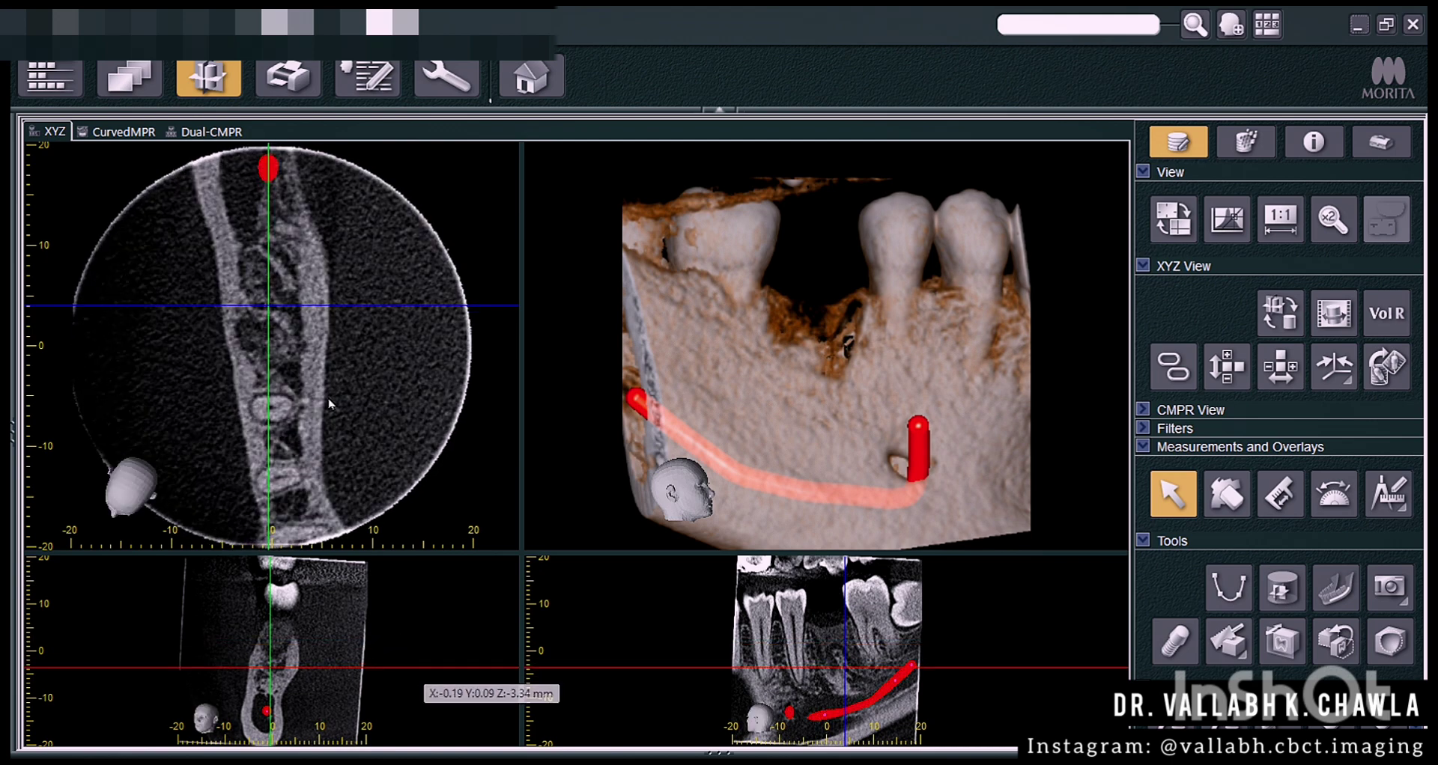
left_click_drag(264, 298, 258, 280)
left_click_drag(458, 667, 457, 641)
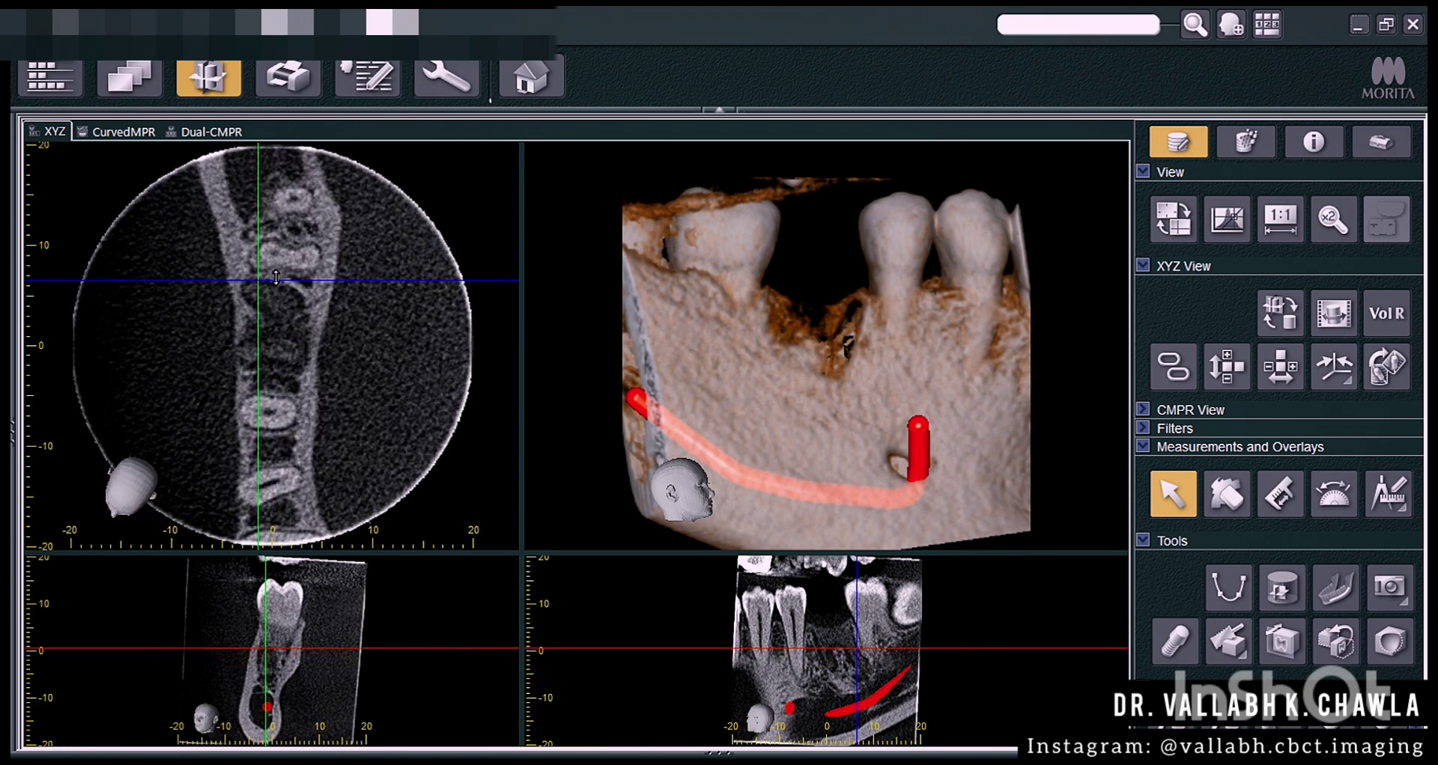
- Rotate the axial slice axes around the missing molar site and enlarge the cross-sectional and sagittal views
left_click_drag(255, 283, 262, 303)
left_click_drag(320, 238, 291, 217)
left_click_drag(524, 553, 483, 359)
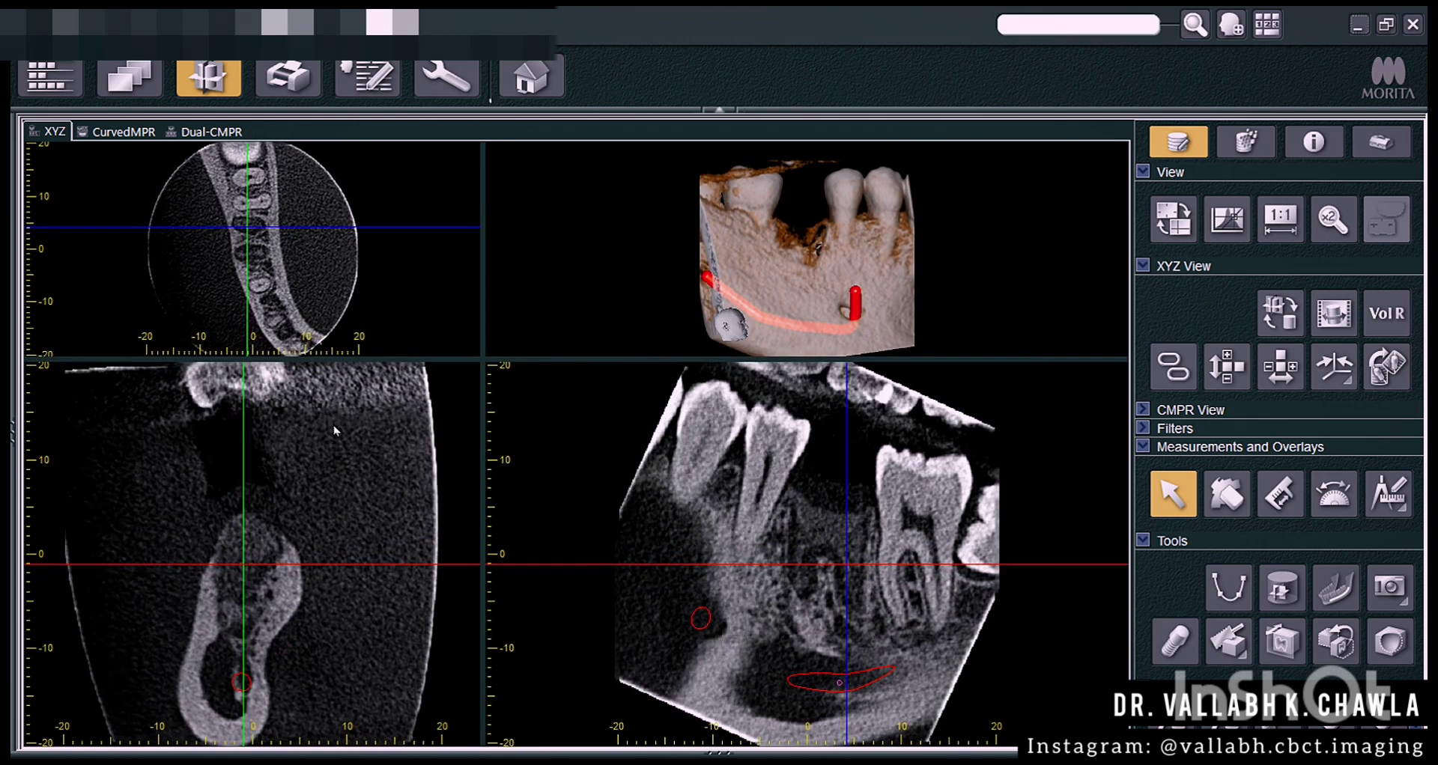
mouse_move(243, 447)
left_mouse_down()
mouse_move(203, 450)
mouse_move(268, 454)
mouse_move(247, 453)
left_mouse_up()
left_click_drag(327, 227, 298, 262)
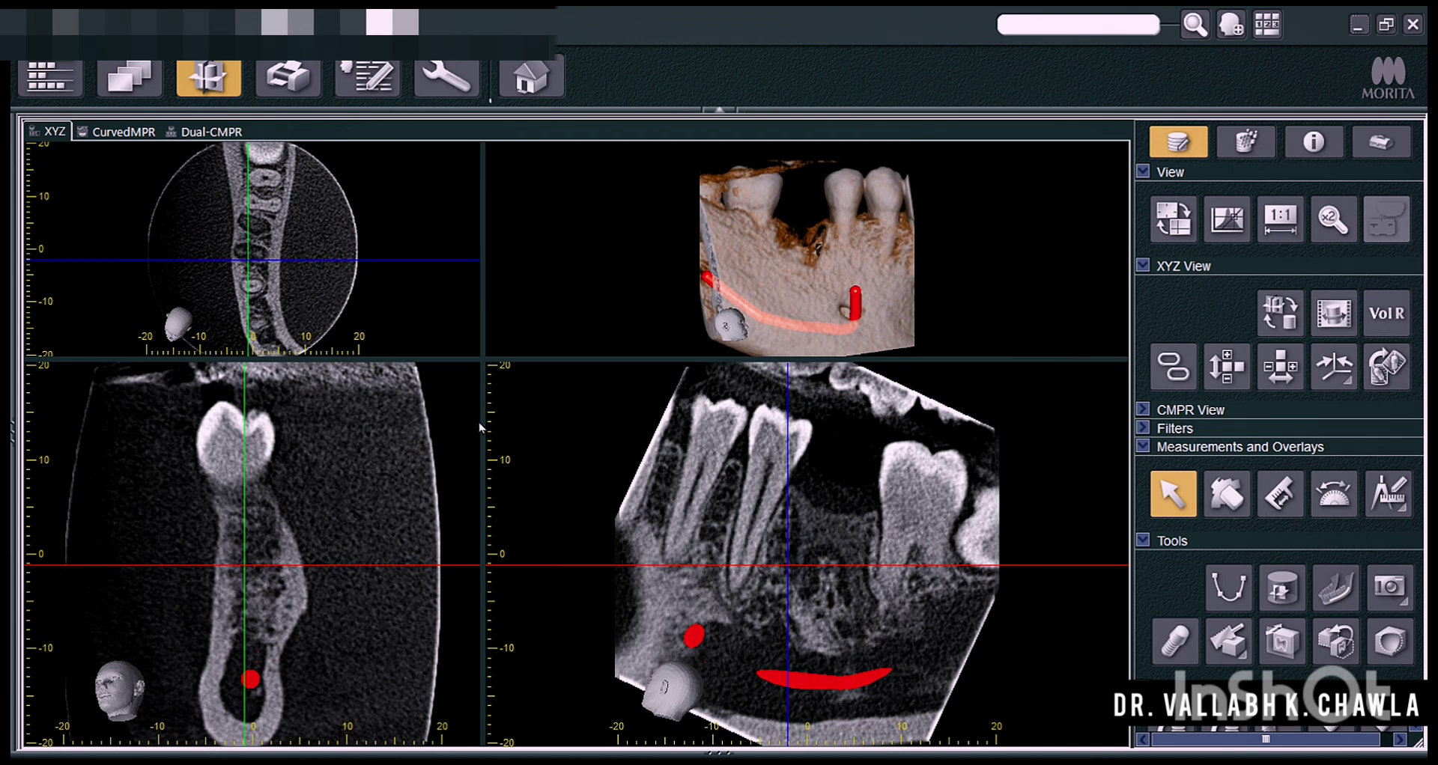
- Tilt the sagittal view to upright the teeth, center the cross-section on the missing molar site, and check the adjacent sagittal slices
left_click_drag(931, 431, 876, 398)
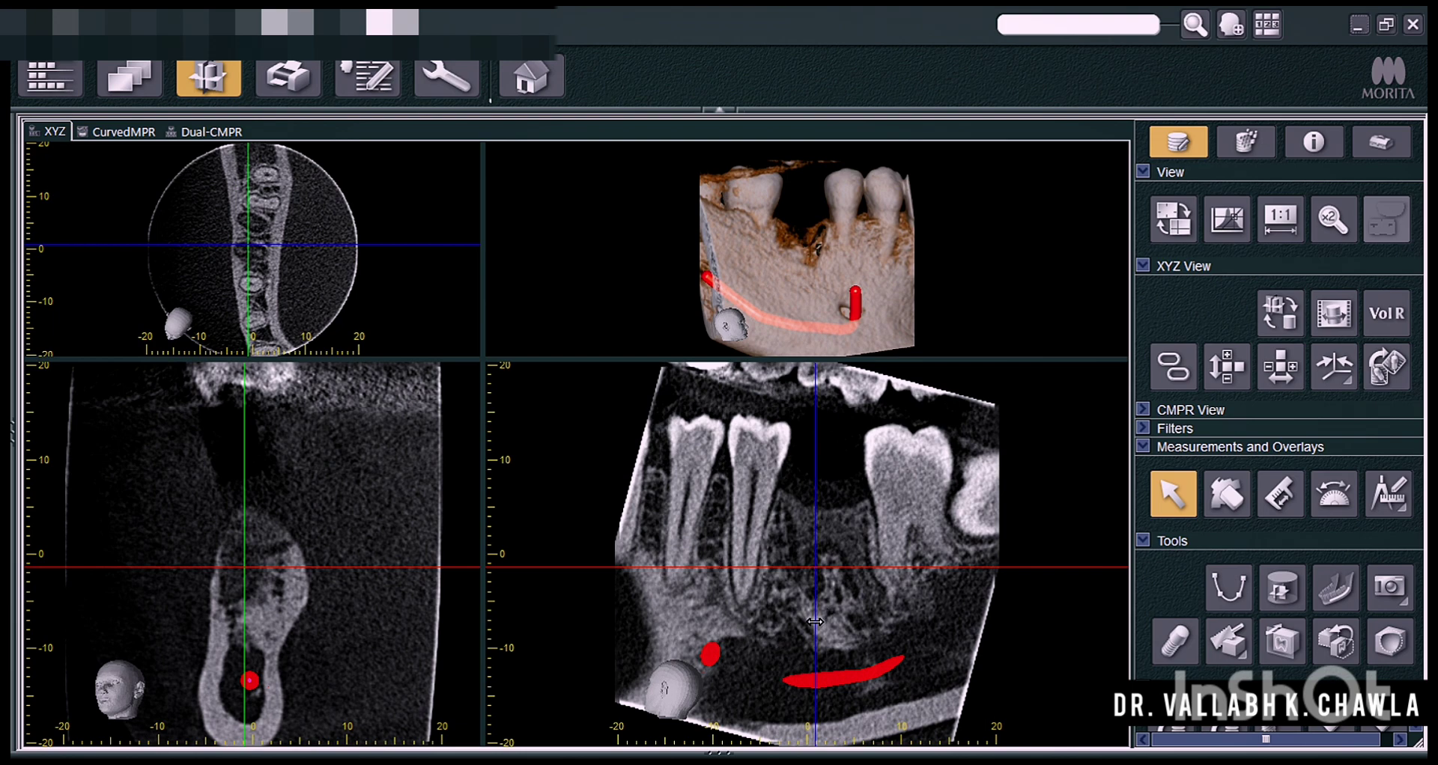
left_click_drag(848, 614, 809, 571)
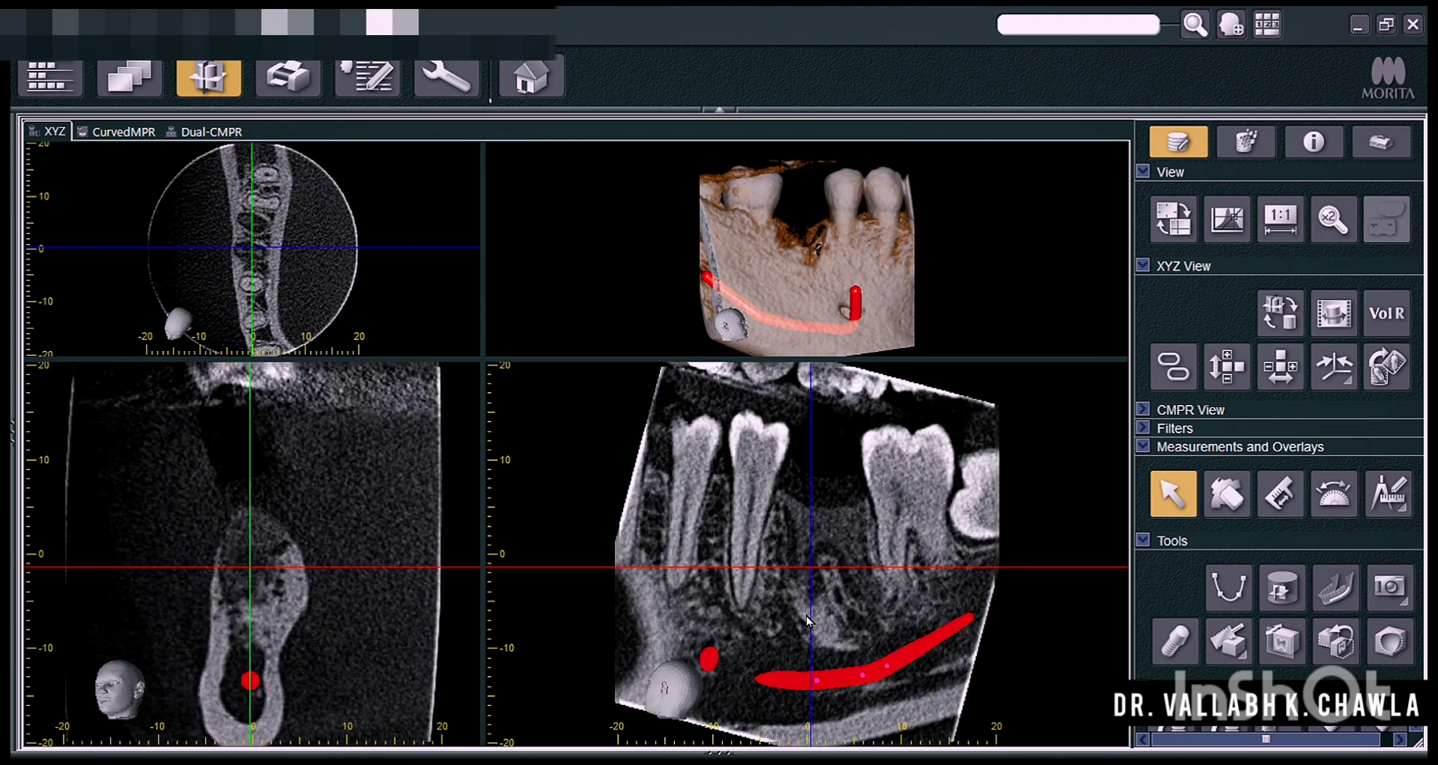
scroll(809, 588, "down", 3)
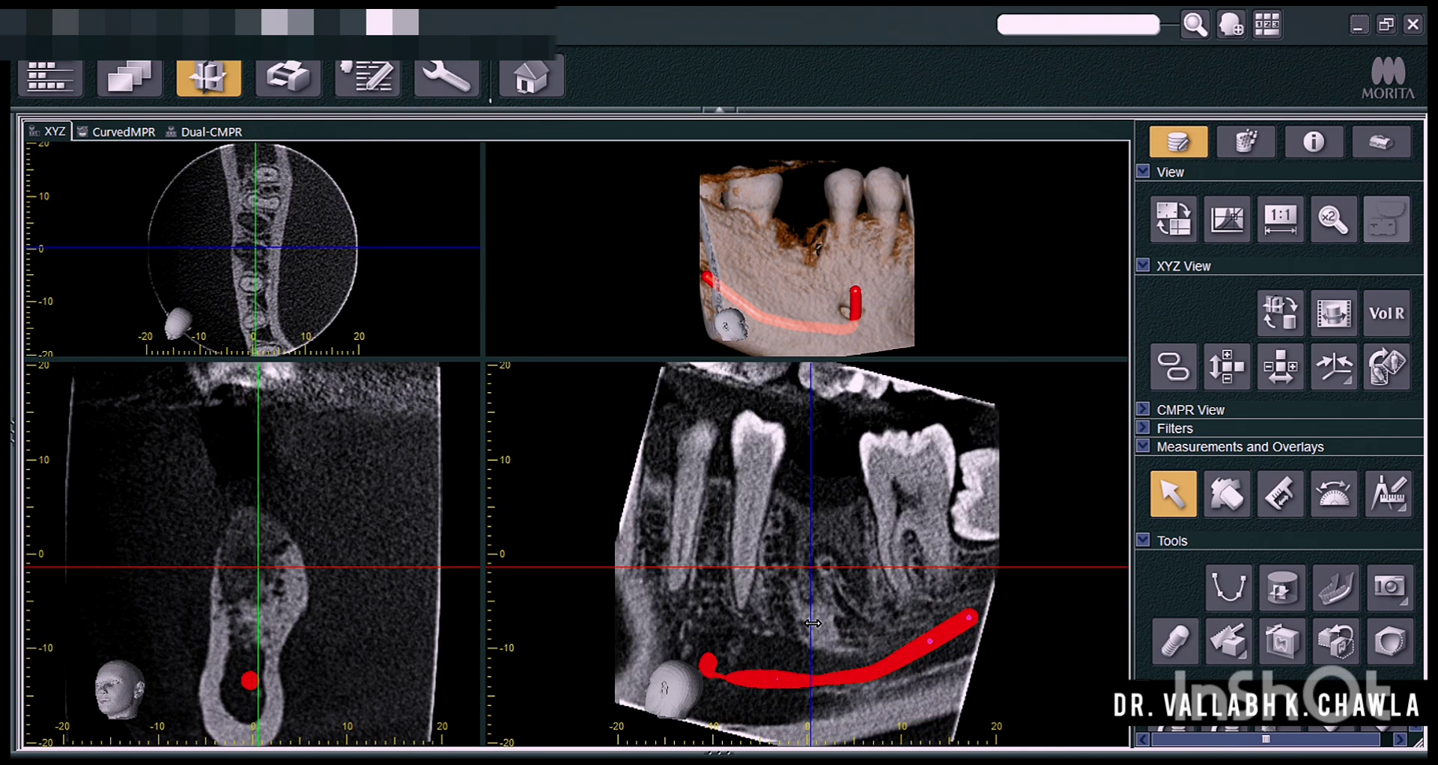
scroll(848, 596, "up", 3)
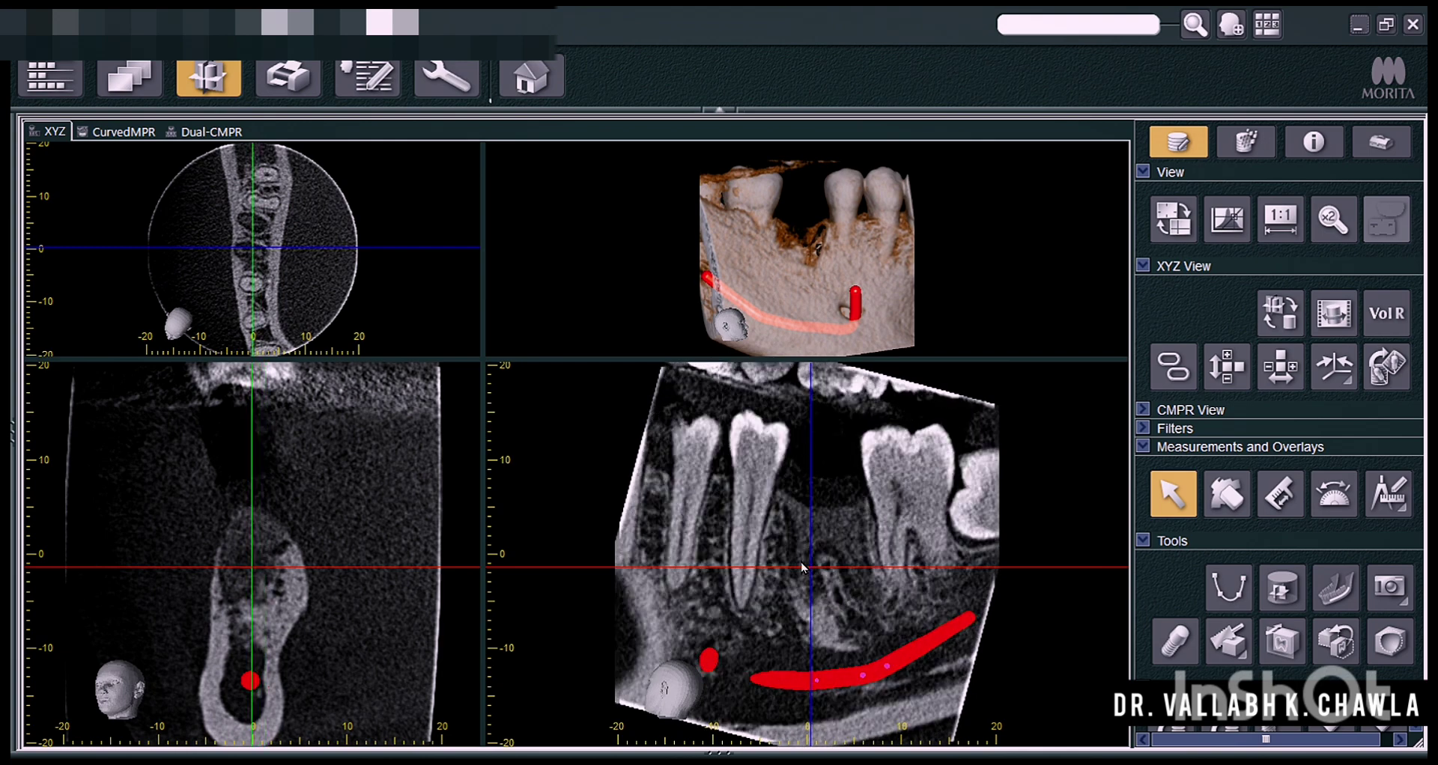
- Lower the axial level at the missing molar site and shift the cross-sectional and sagittal planes to check the bone above the canal
left_click_drag(809, 566, 809, 591)
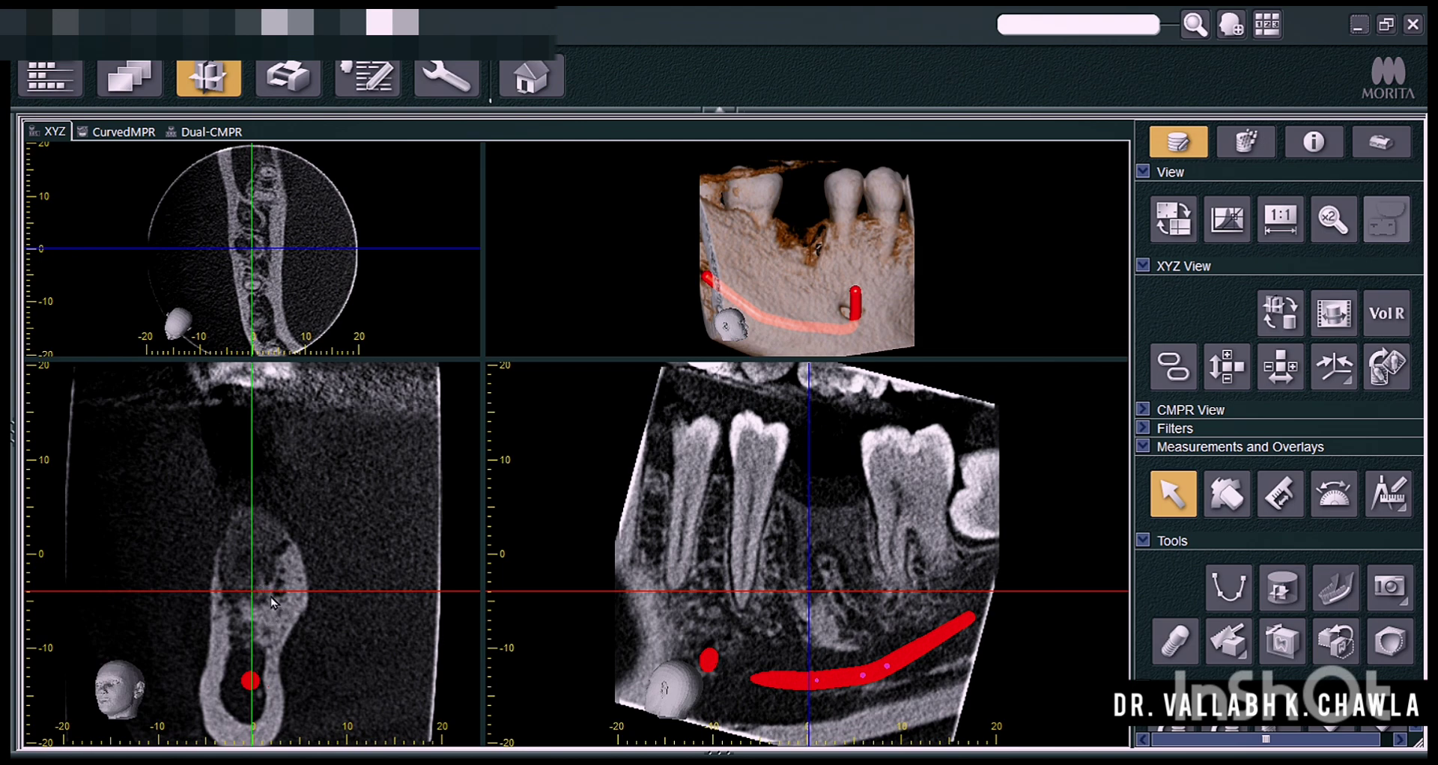
scroll(232, 661, "down", 2)
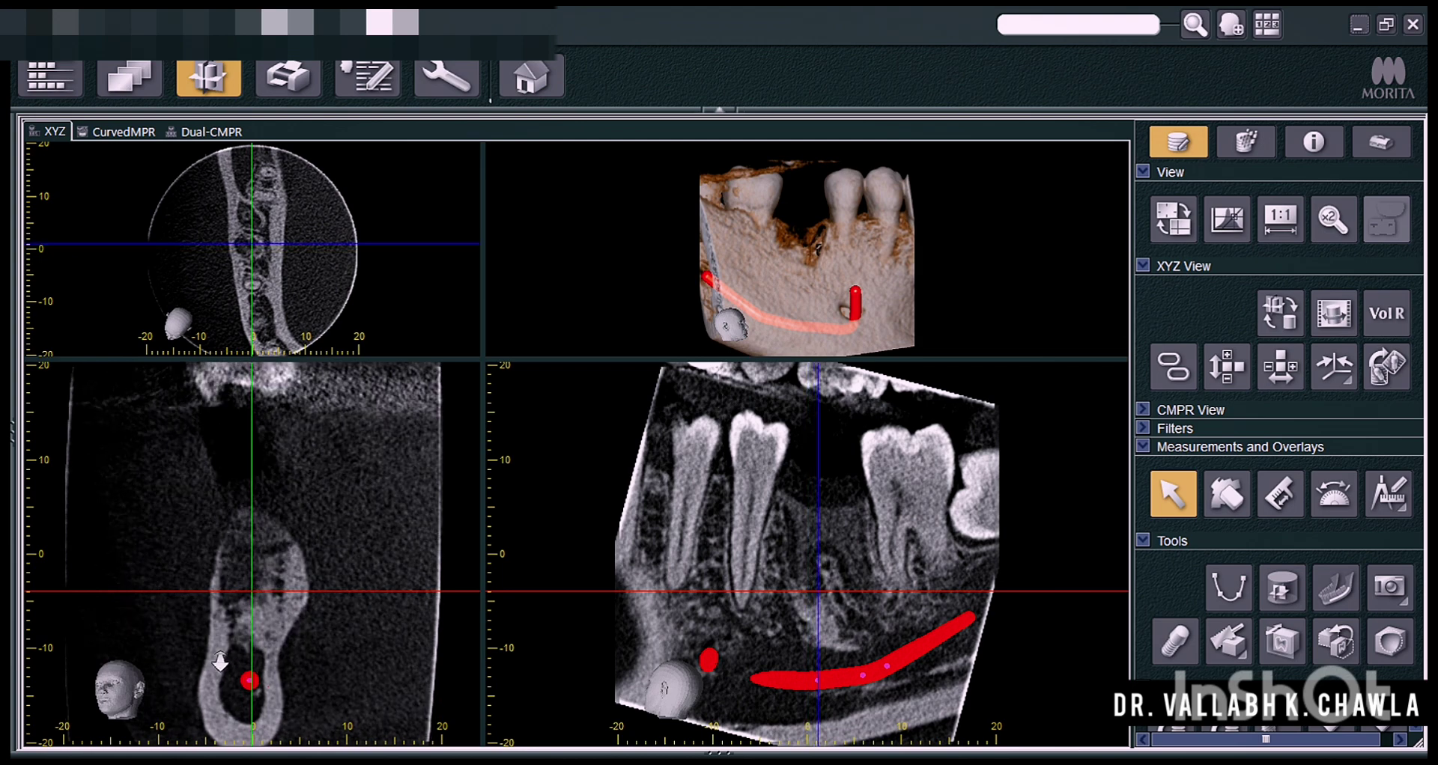
left_click_drag(289, 590, 258, 621)
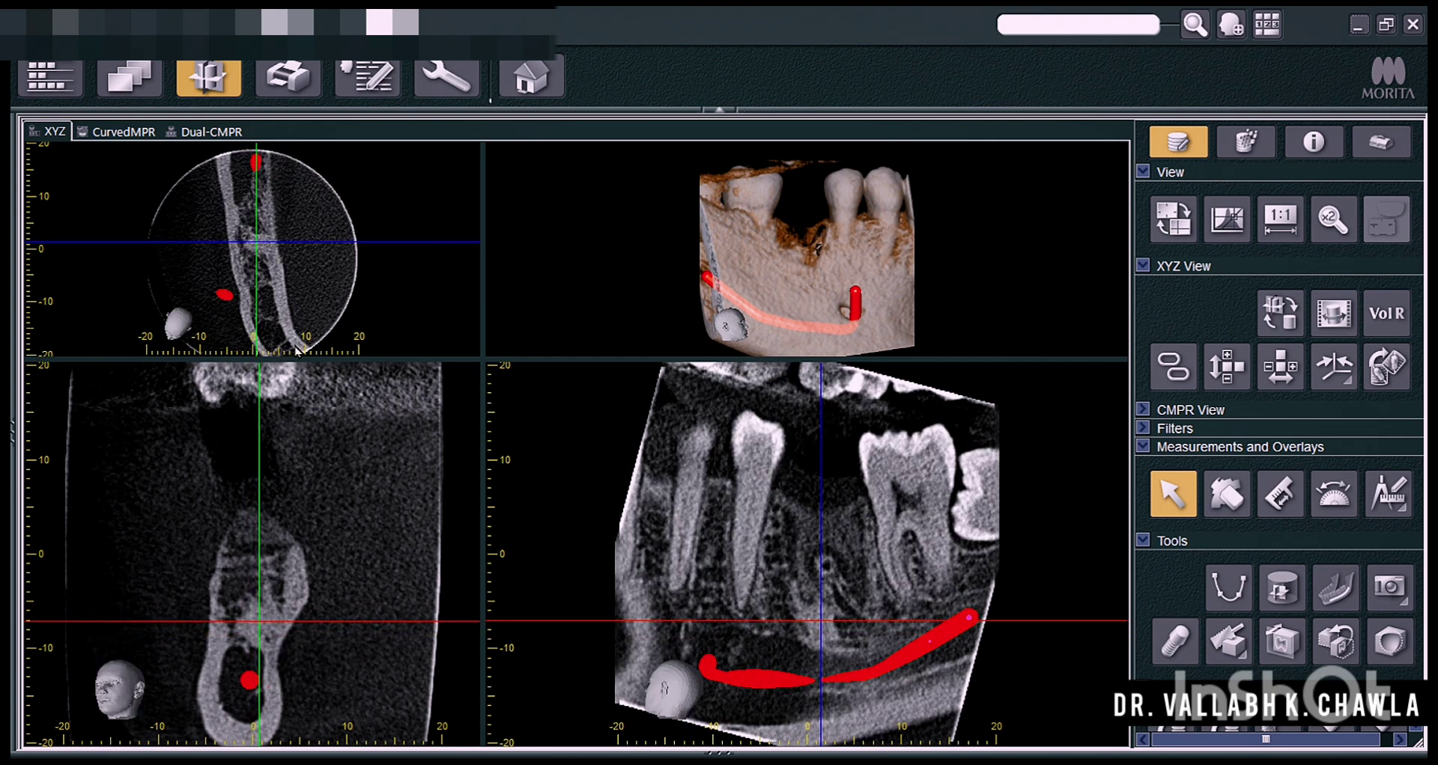
- Rotate the axial and sagittal views to realign the planes at the missing molar site, and check the adjacent sagittal slices
left_click_drag(299, 343, 288, 348)
left_click_drag(940, 409, 926, 397)
scroll(891, 721, "down", 3)
scroll(892, 720, "up", 4)
scroll(891, 719, "down", 4)
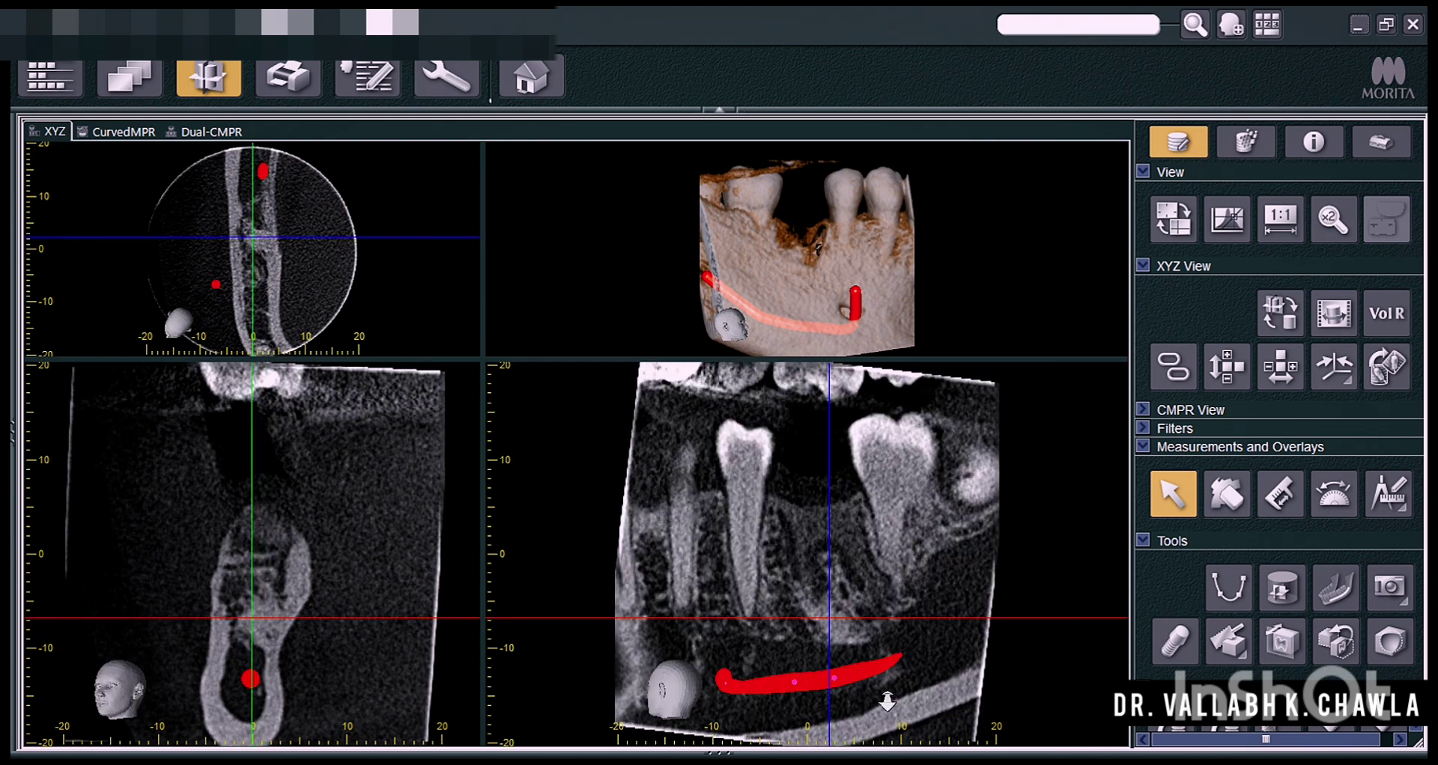
- Measure the gap between the dense area below the missing molar site and the traced canal on the sagittal slice, then check neighbouring slices
left_click(1280, 495)
left_click_drag(850, 661, 965, 693)
left_click(1181, 510)
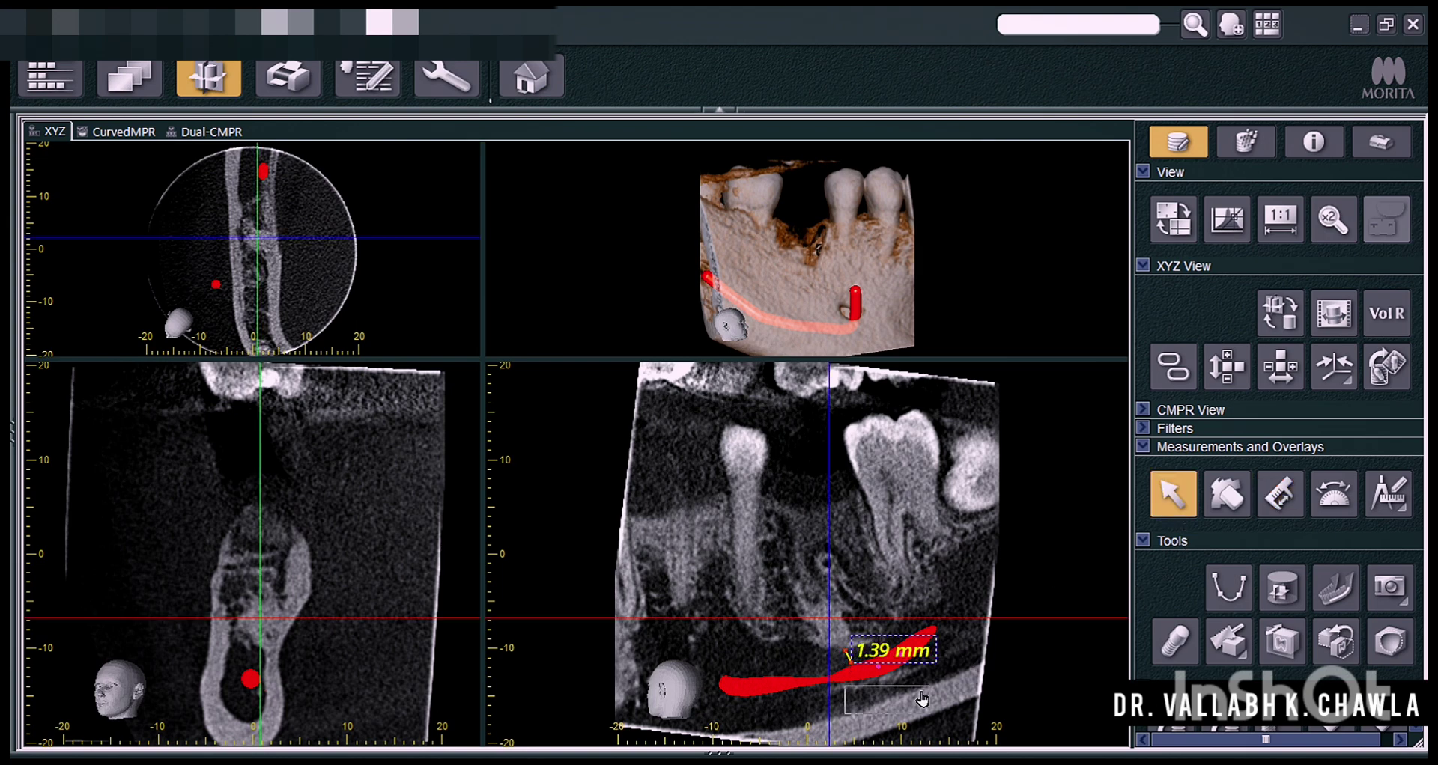
scroll(880, 615, "up", 2)
scroll(880, 615, "down", 4)
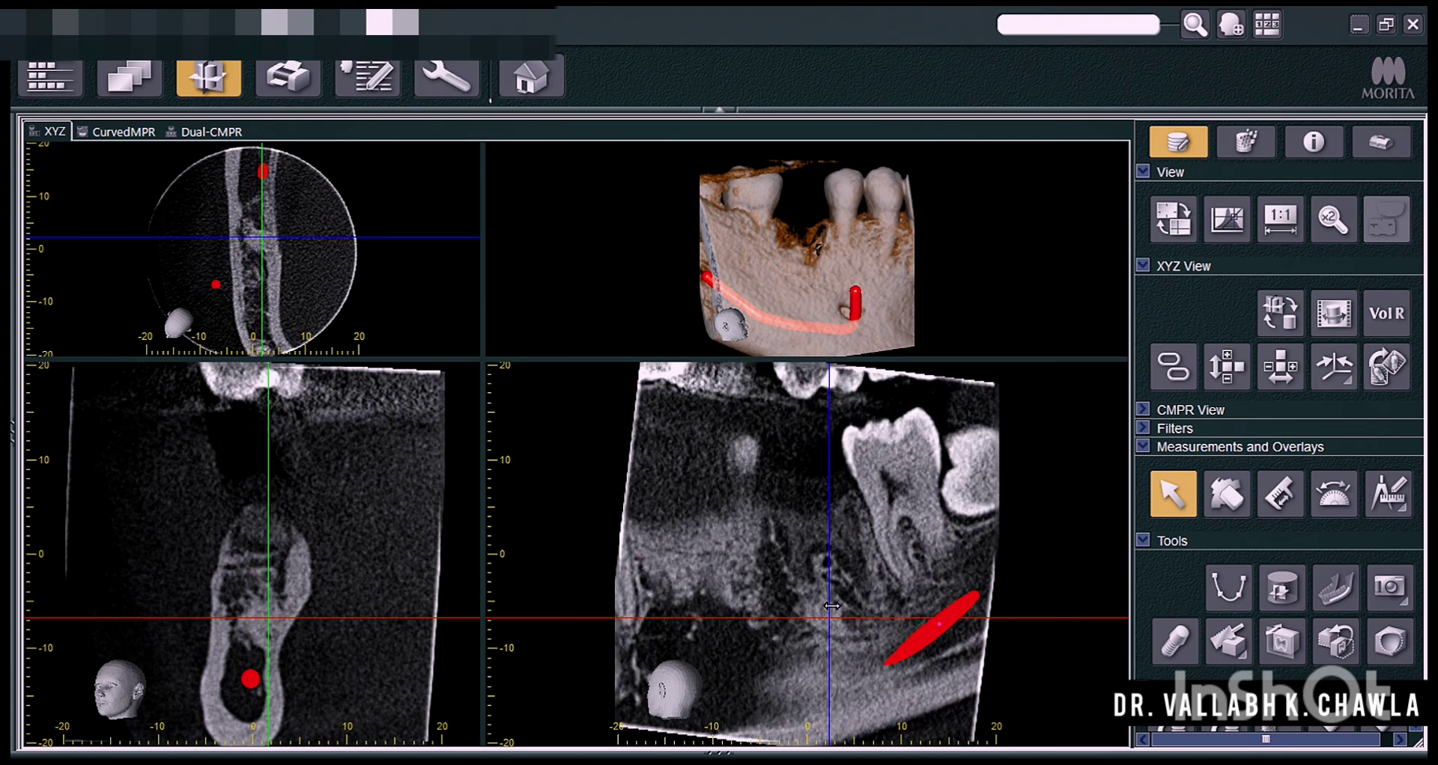
scroll(869, 629, "up", 4)
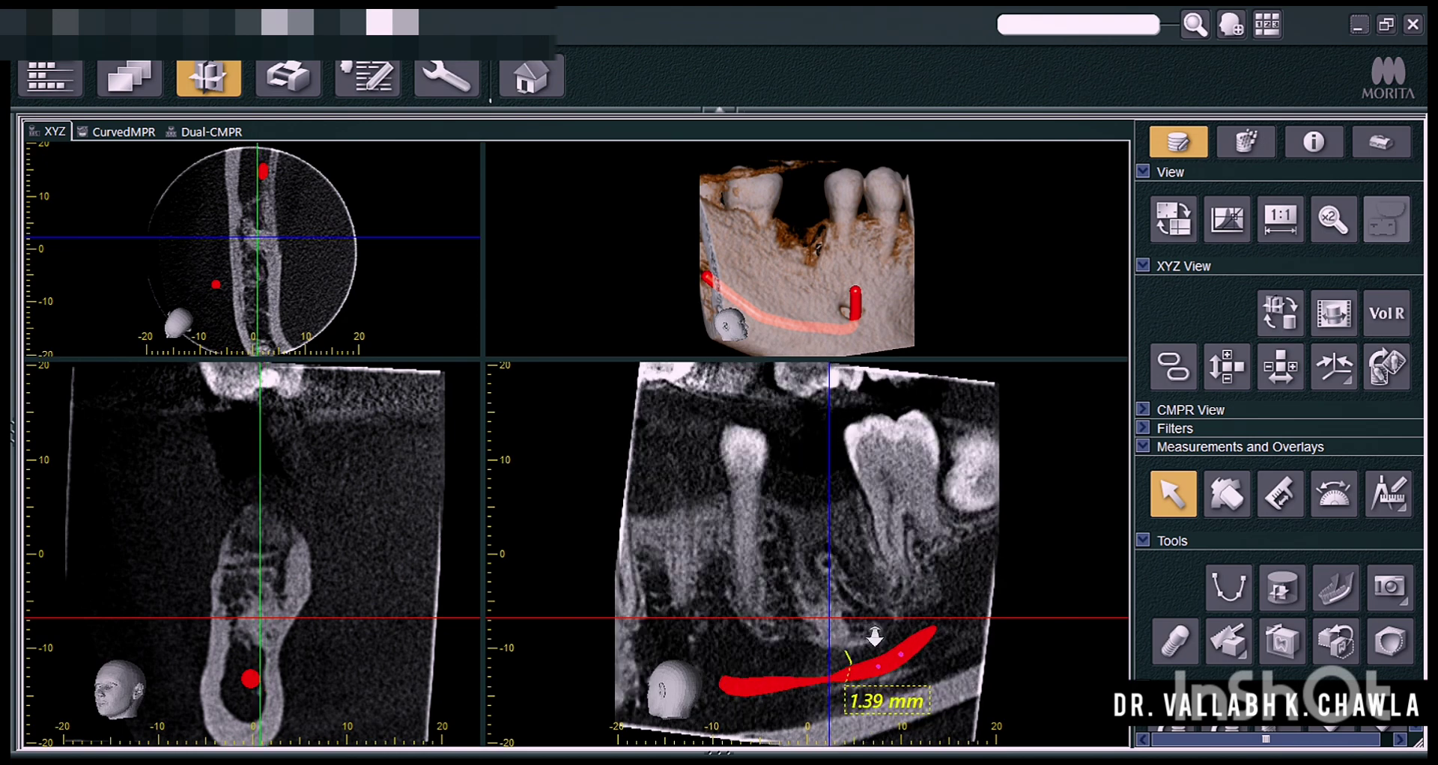
scroll(866, 616, "down", 4)
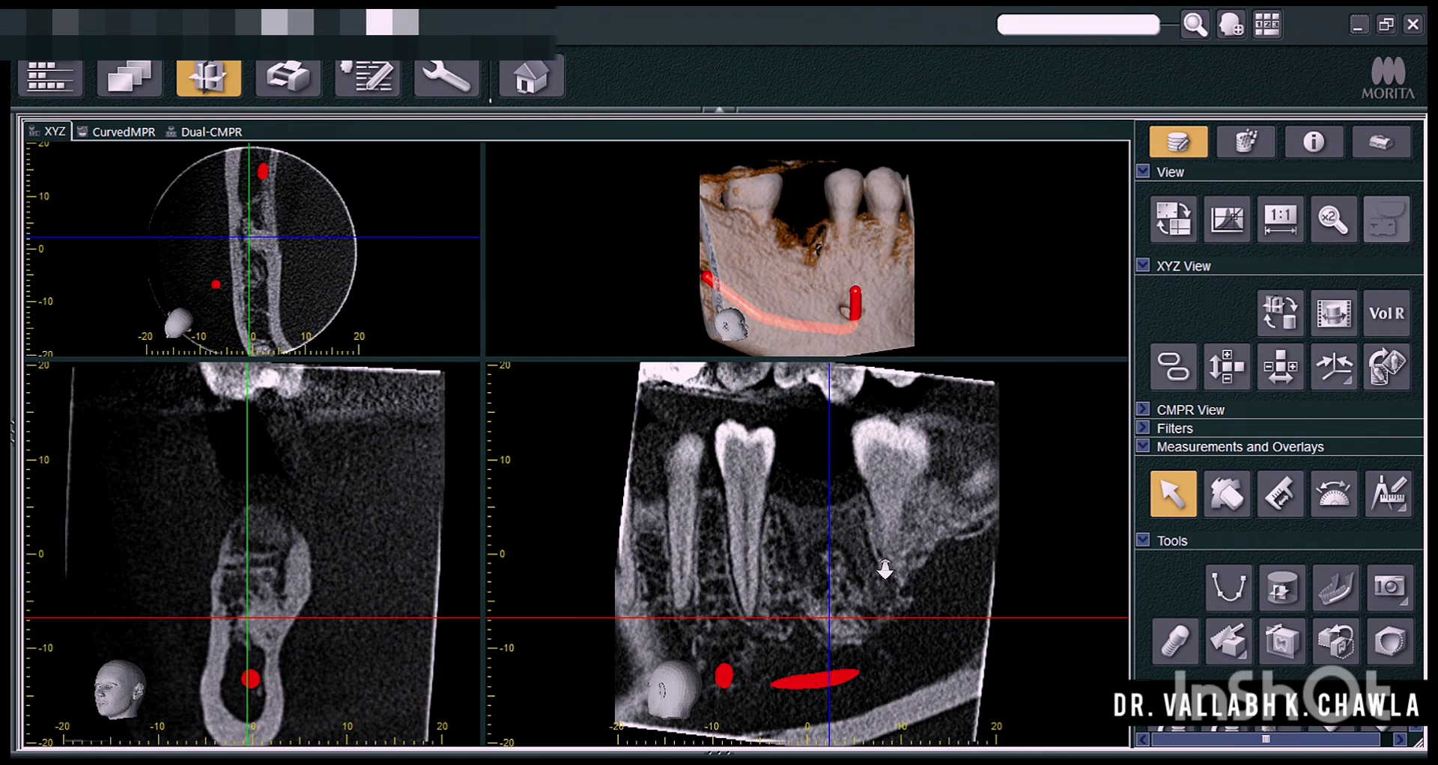
- Tilt the sagittal view and measure the ridge width and the height down to the canal on the XYZ cross-section
left_click_drag(968, 442, 951, 420)
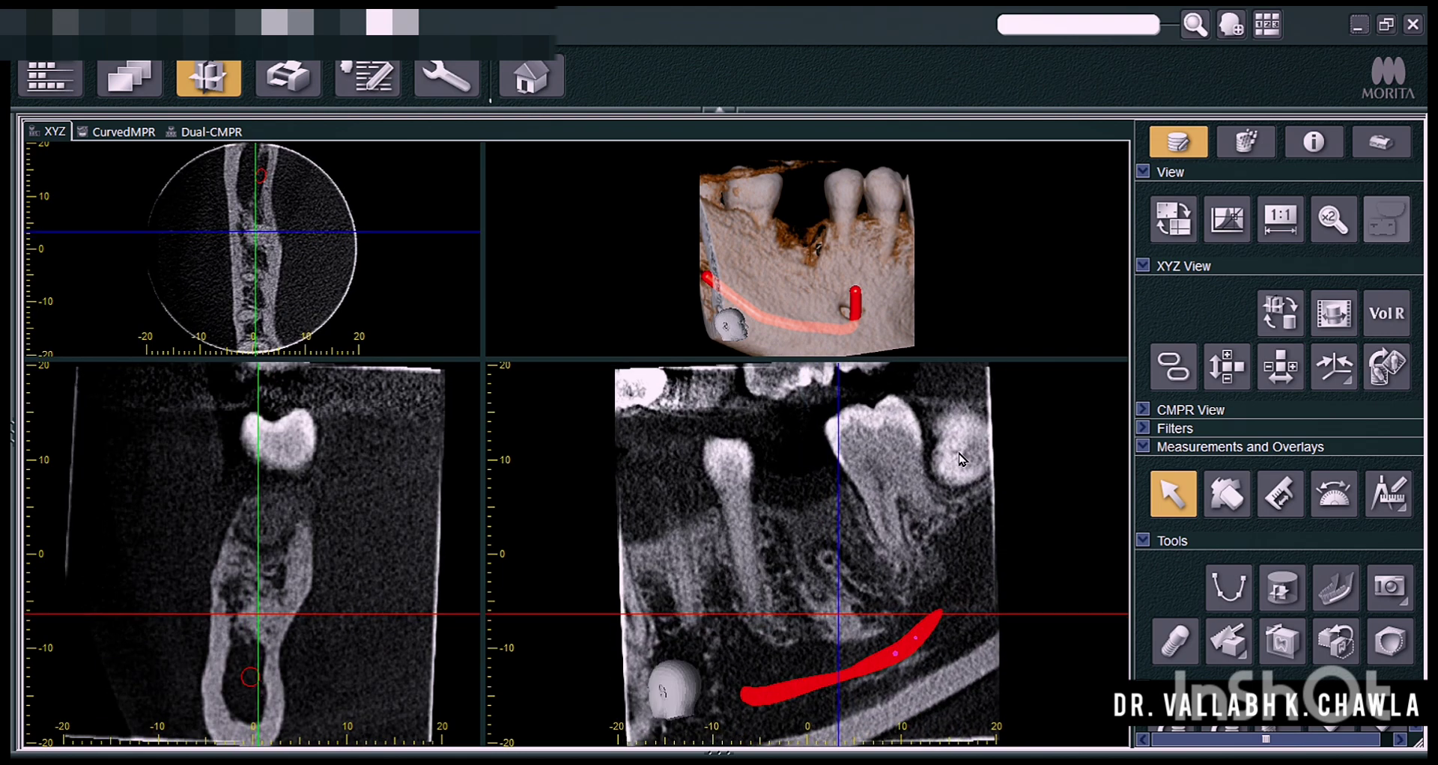
left_click(1266, 501)
left_click_drag(234, 534, 297, 533)
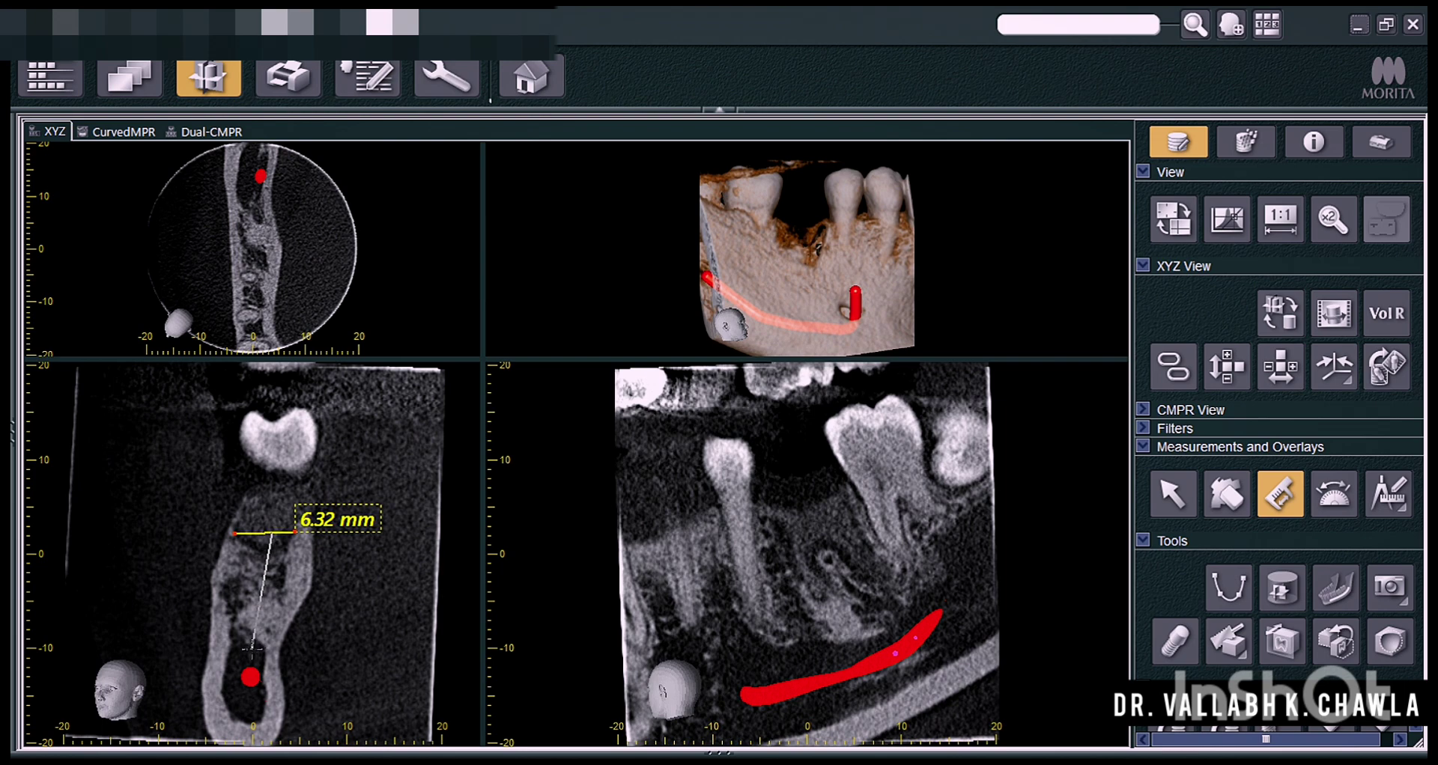
left_click(253, 644)
left_click(1173, 495)
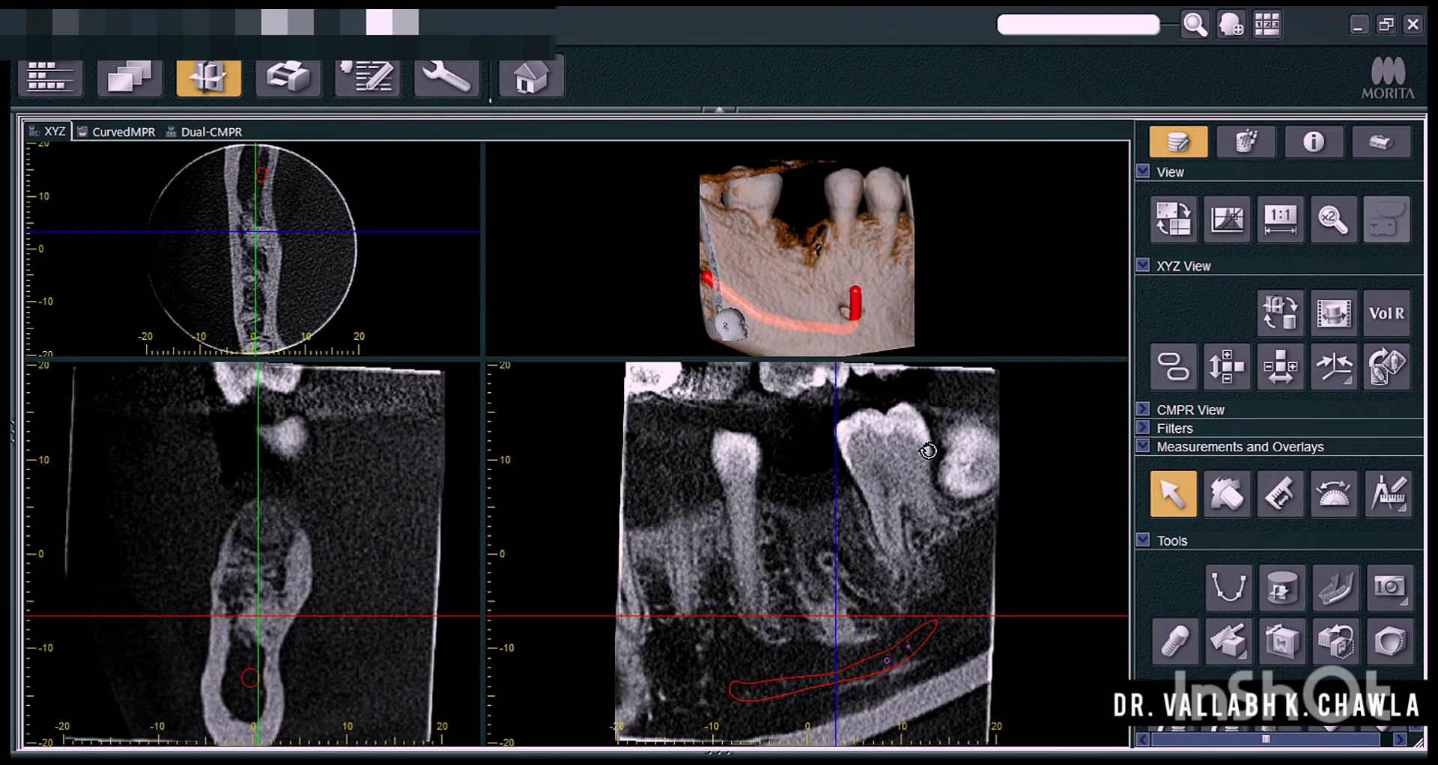
- Switch to the CurvedMPR view, go to cross-section 20, and measure the ridge width and the height above the canal
left_click(117, 131)
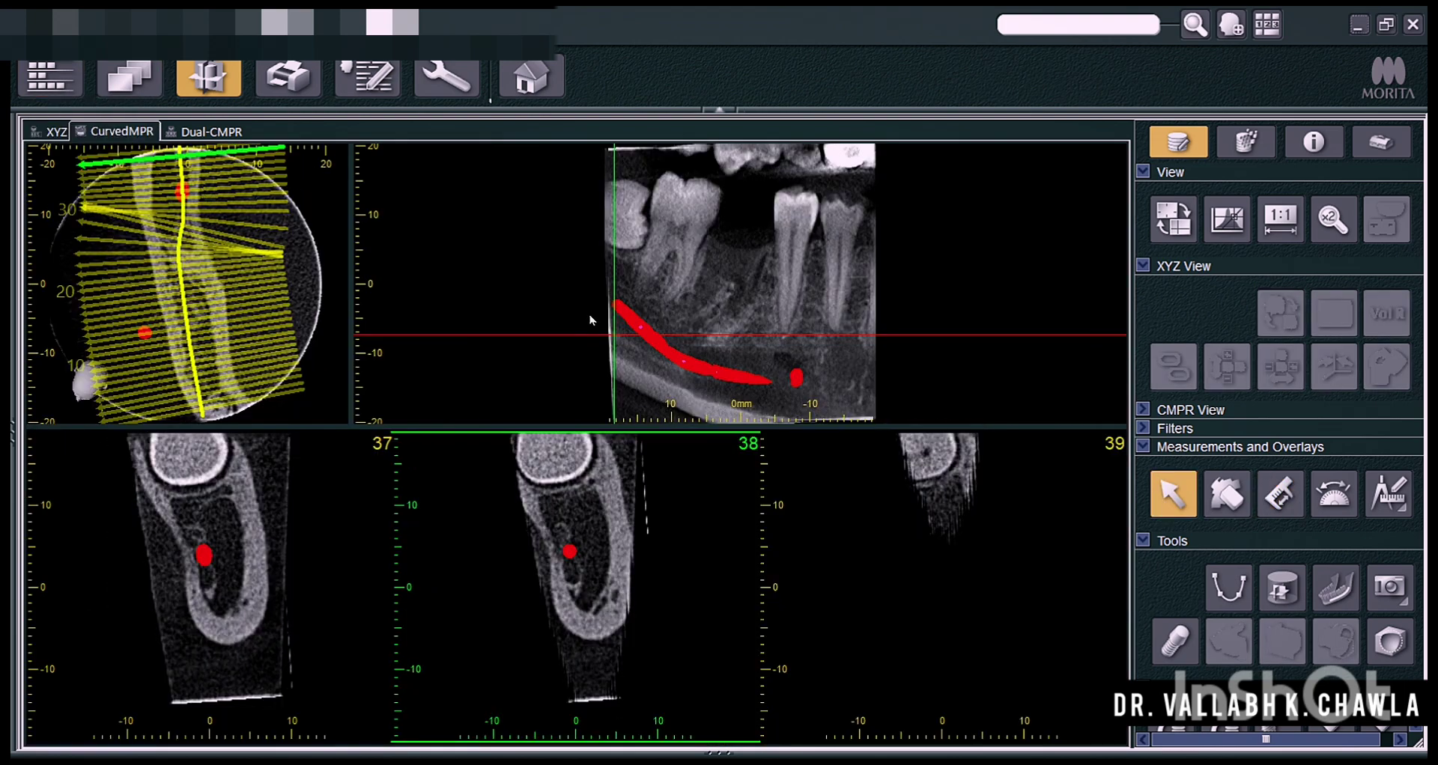
left_click_drag(612, 355, 739, 352)
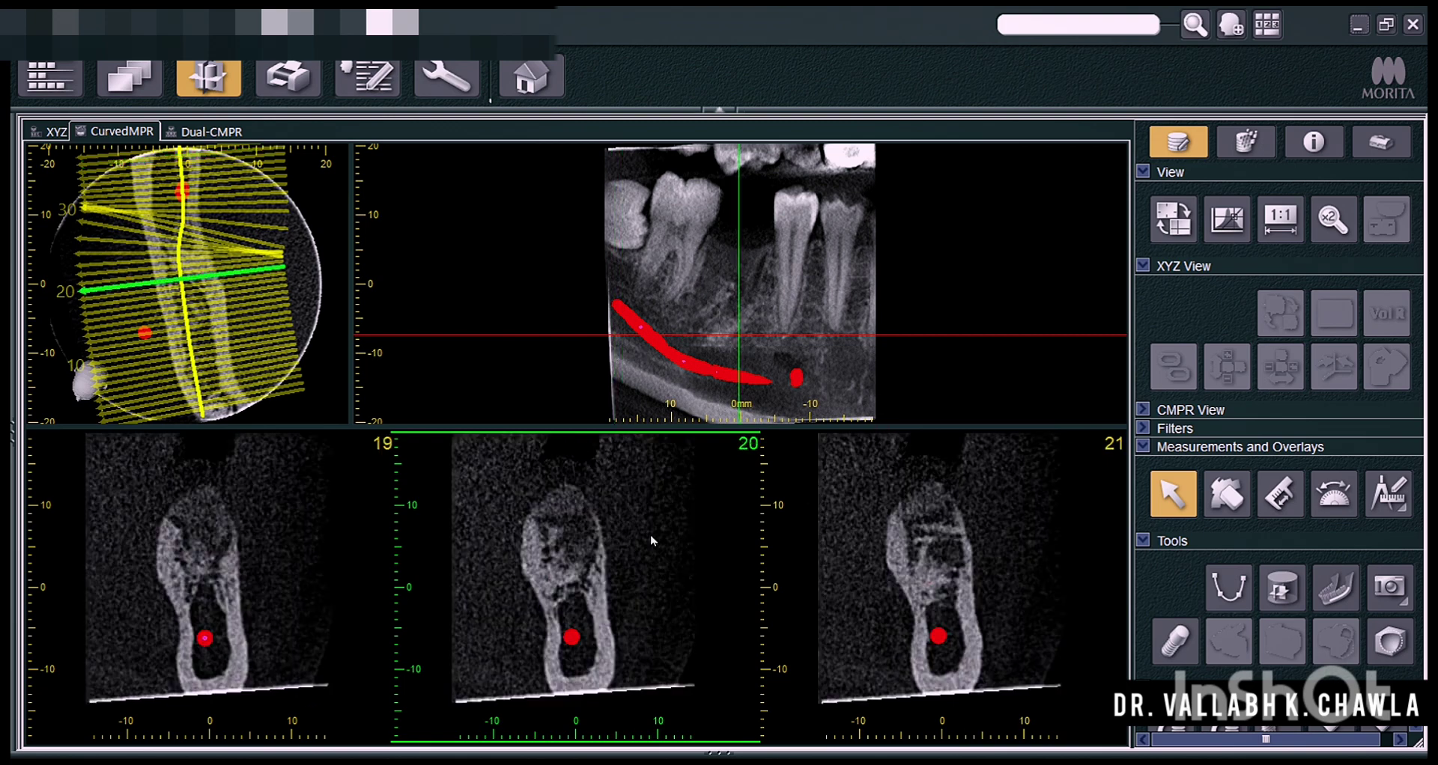
left_click(1273, 493)
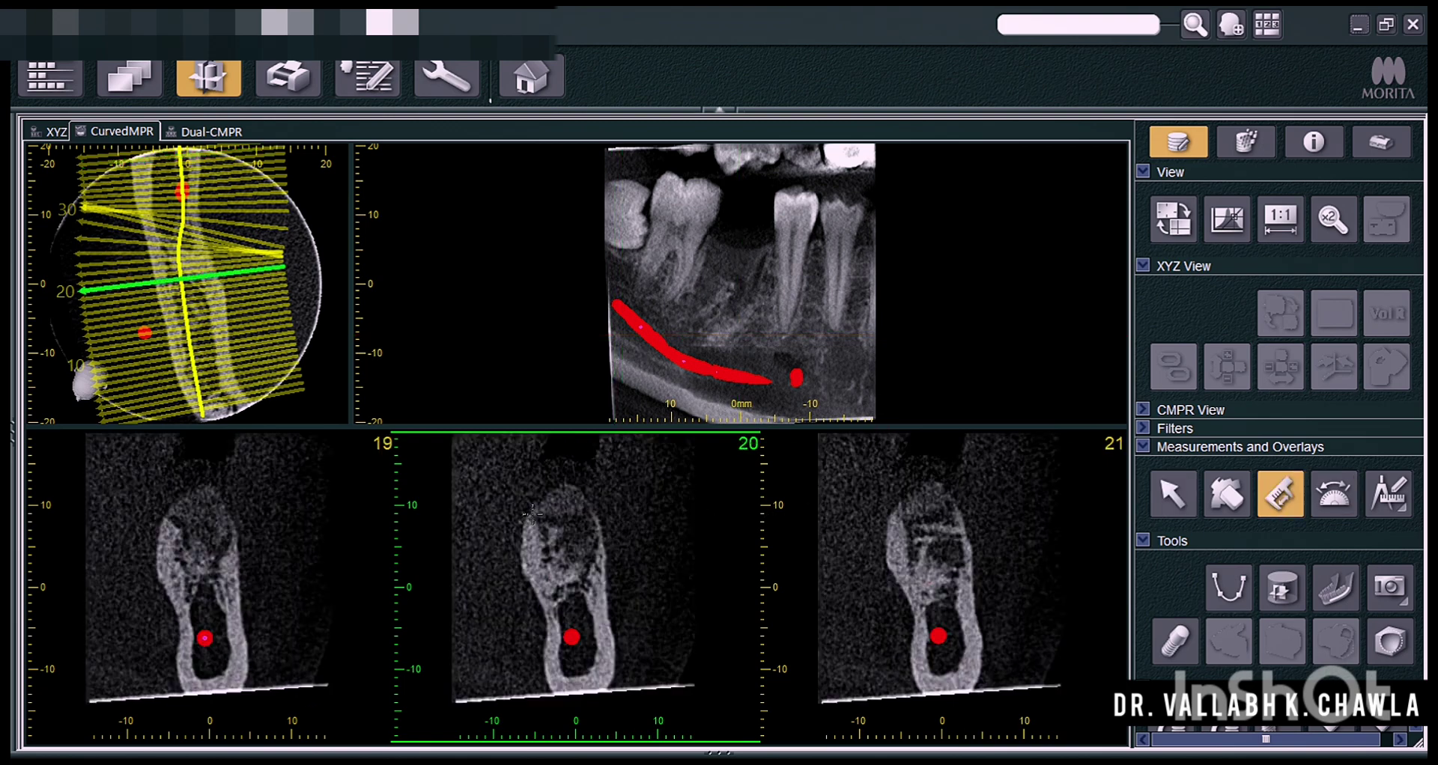
left_click_drag(585, 513, 571, 618)
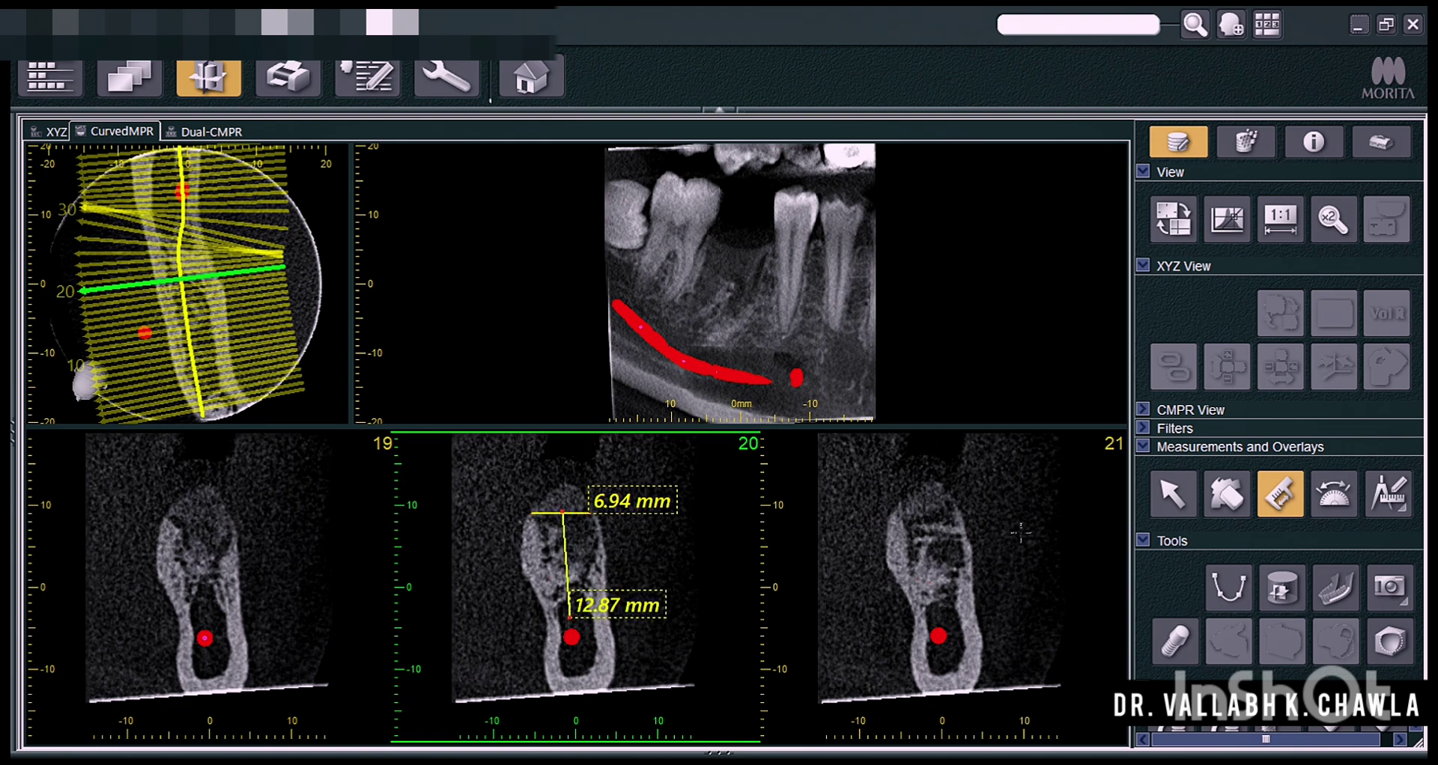
- Measure the ridge width and the bone height above the canal on cross-section 21
left_click(935, 508)
left_click_drag(952, 506, 928, 600)
scroll(539, 566, "down", 3)
scroll(533, 562, "up", 4)
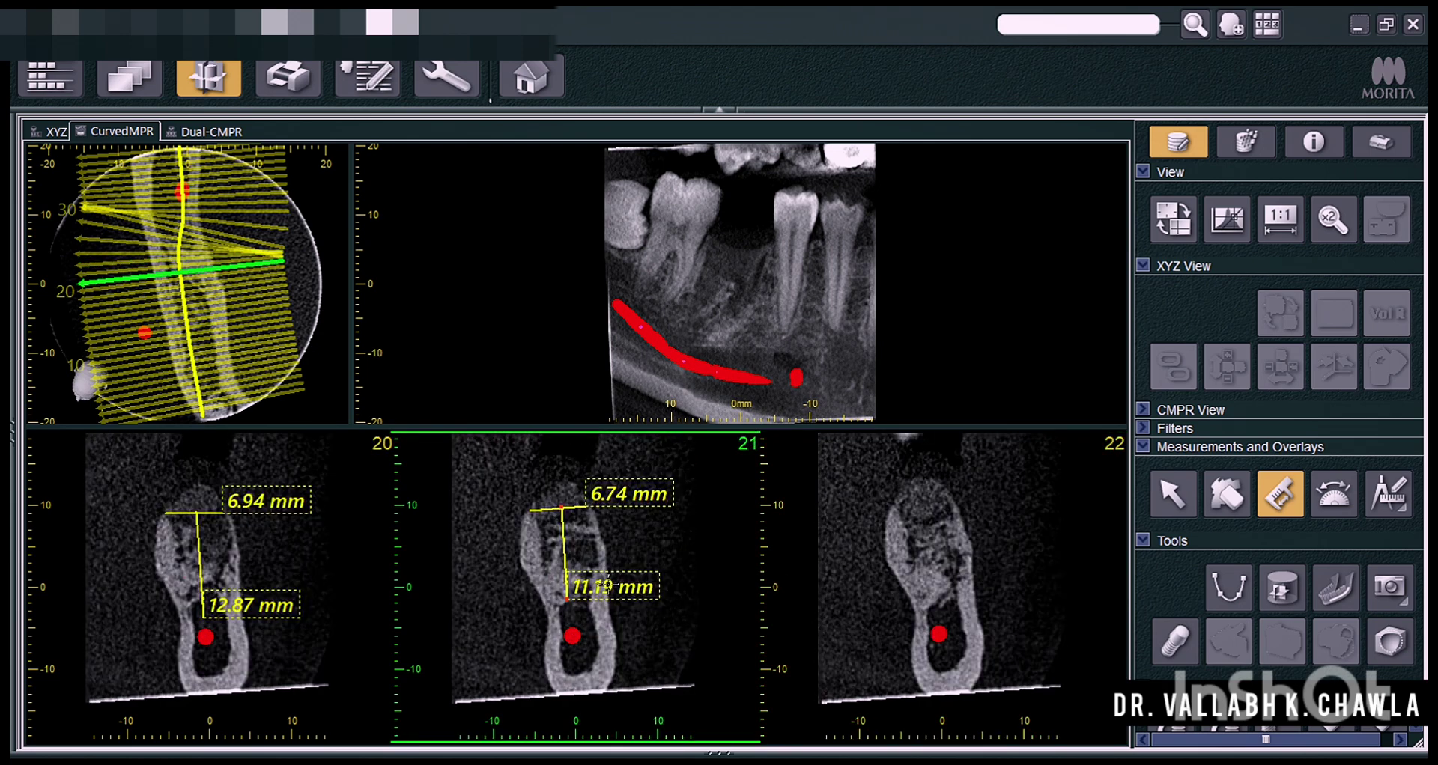
- Measure the width and height of the dense area above the canal on cross-section 22, and move the labels clear of it
scroll(624, 529, "down", 2)
left_click(941, 582)
left_click(951, 584)
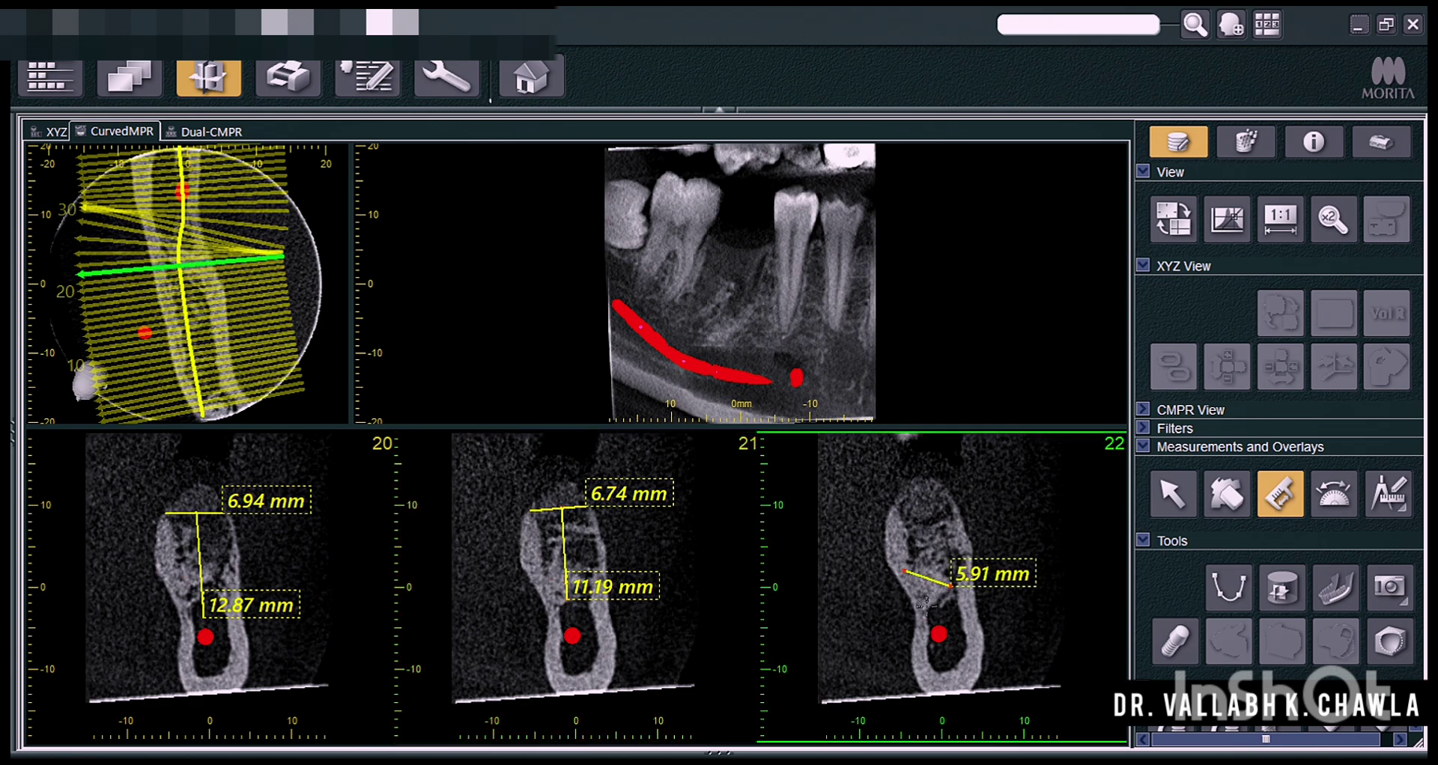
left_click(935, 554)
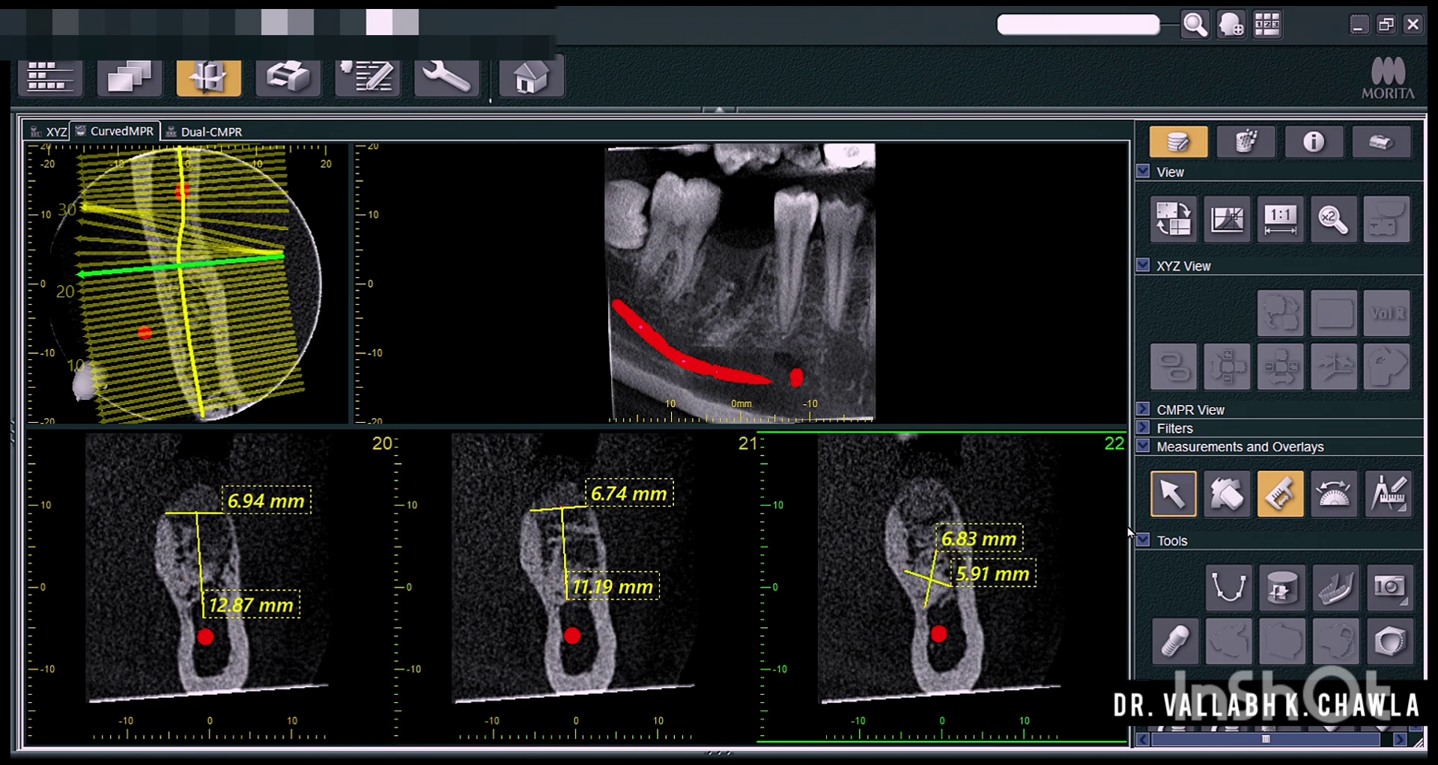
left_click(1173, 494)
left_click_drag(979, 539, 1013, 526)
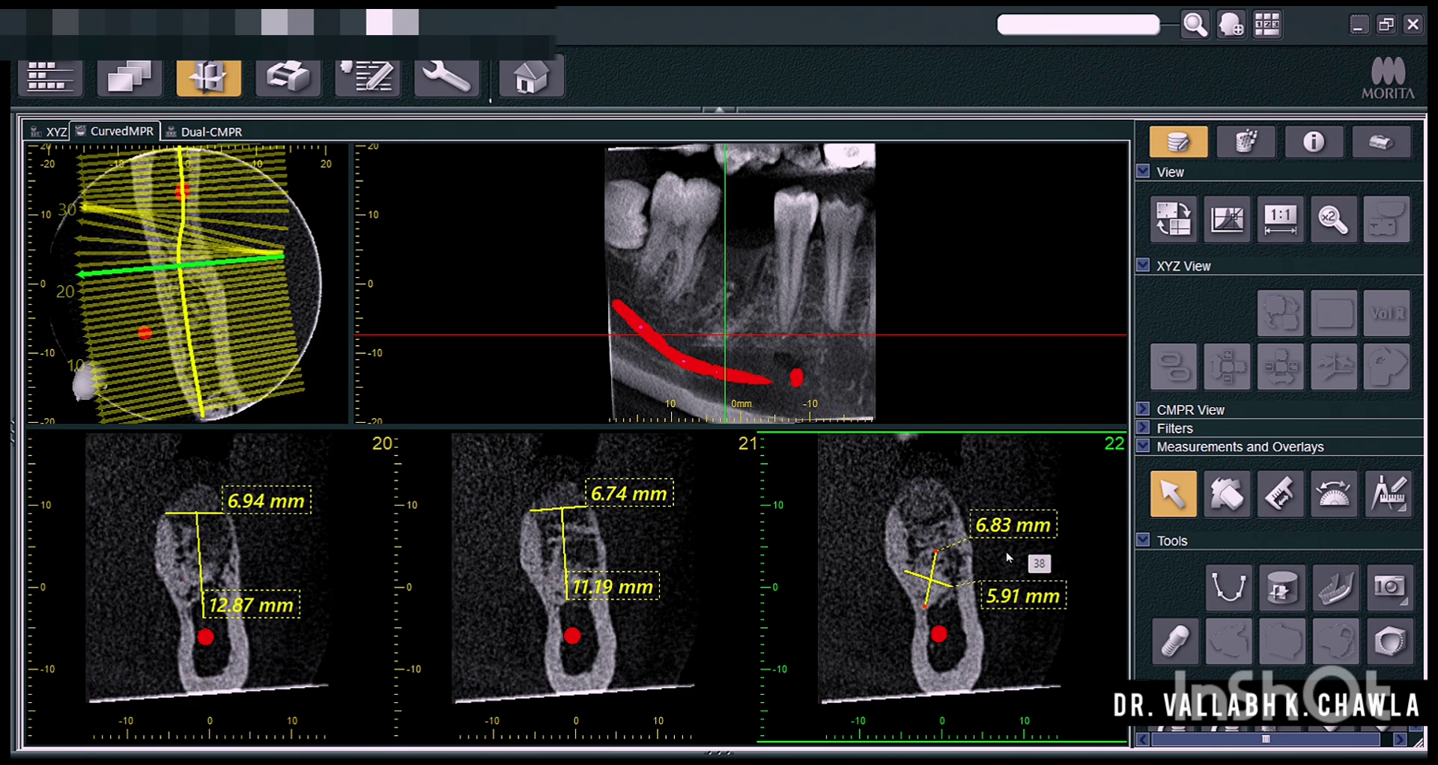
- Review the measured cross-sections and their neighbours in the CurvedMPR view, raising the axial level to the missing molar site
scroll(453, 554, "up", 2)
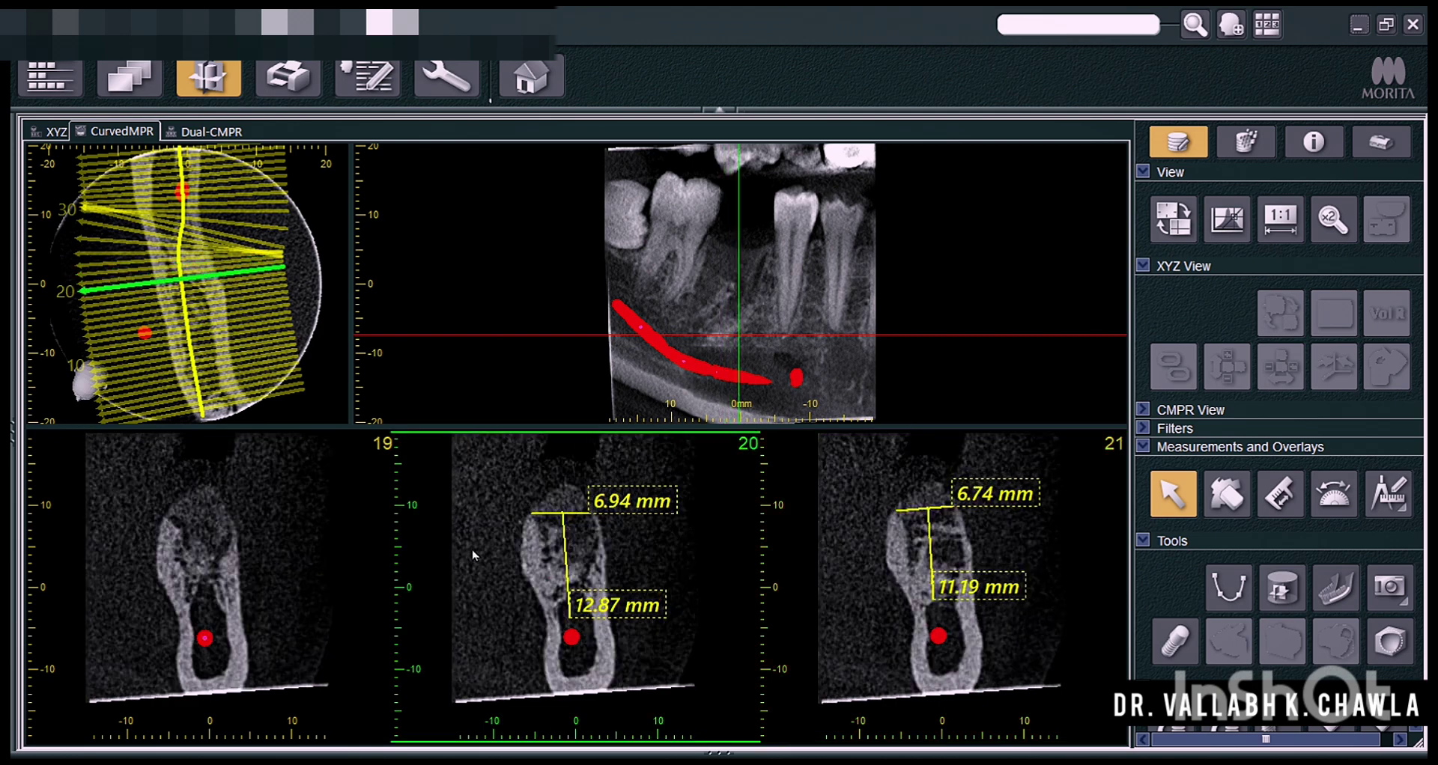
scroll(473, 555, "up", 1)
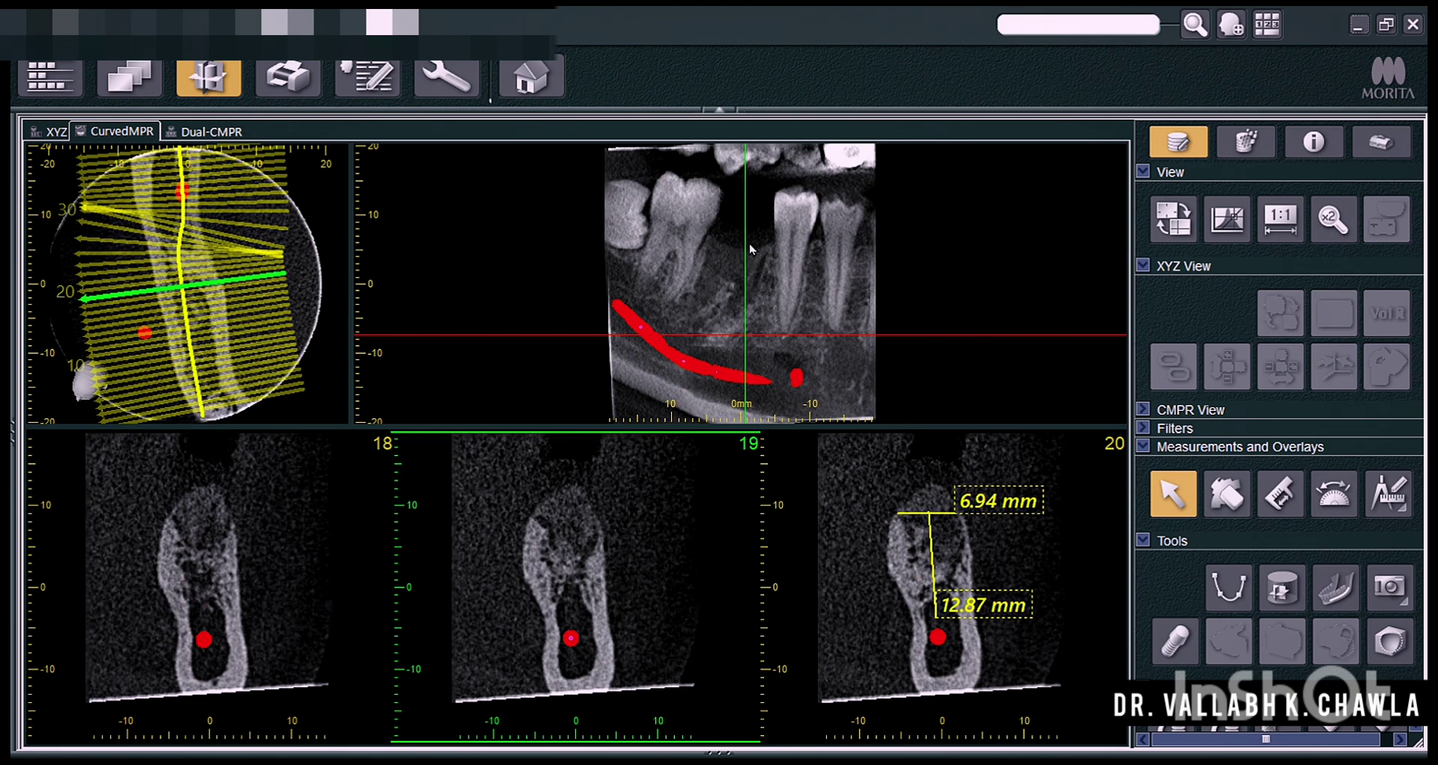
scroll(682, 554, "down", 5)
scroll(650, 574, "up", 4)
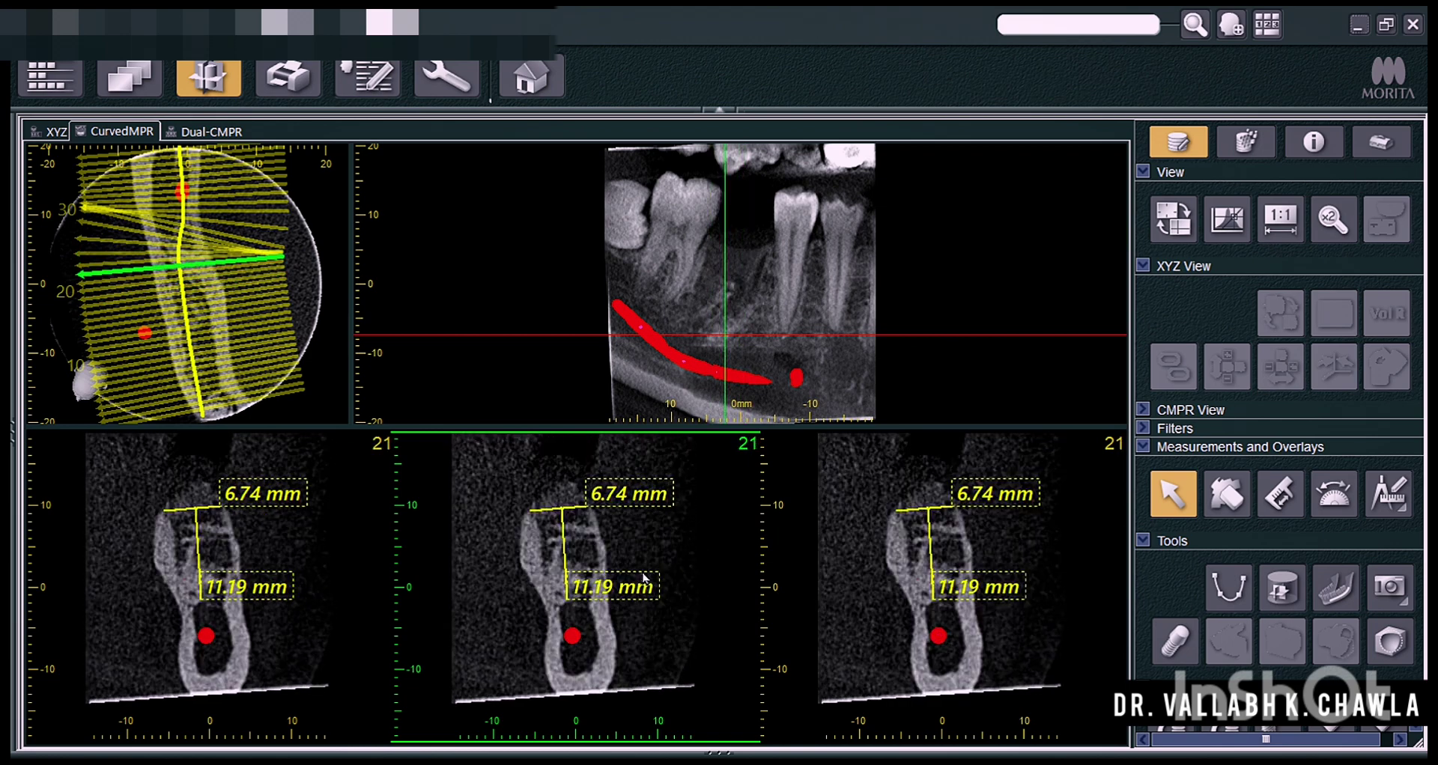
left_click_drag(758, 337, 758, 287)
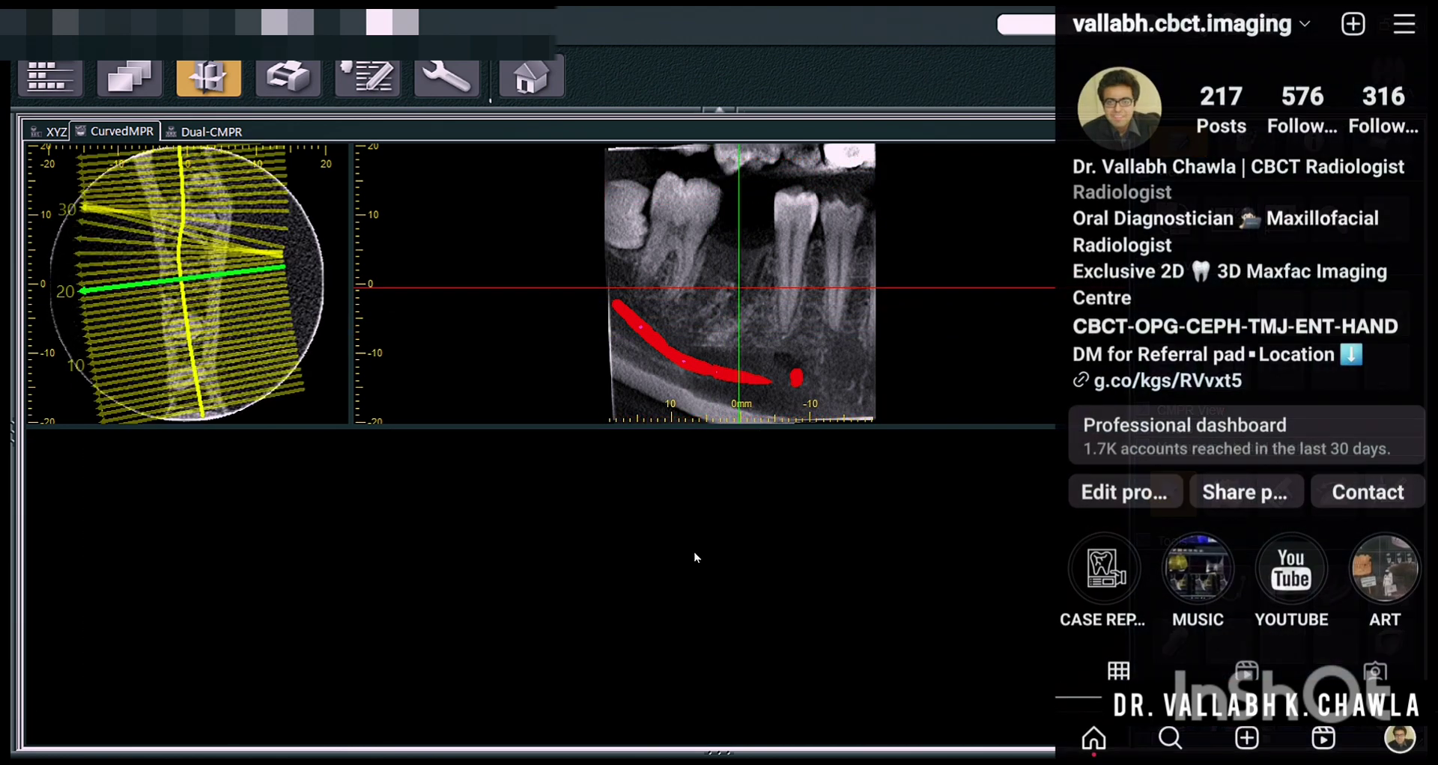
scroll(696, 558, "down", 4)
scroll(695, 558, "down", 1)
scroll(675, 562, "up", 6)
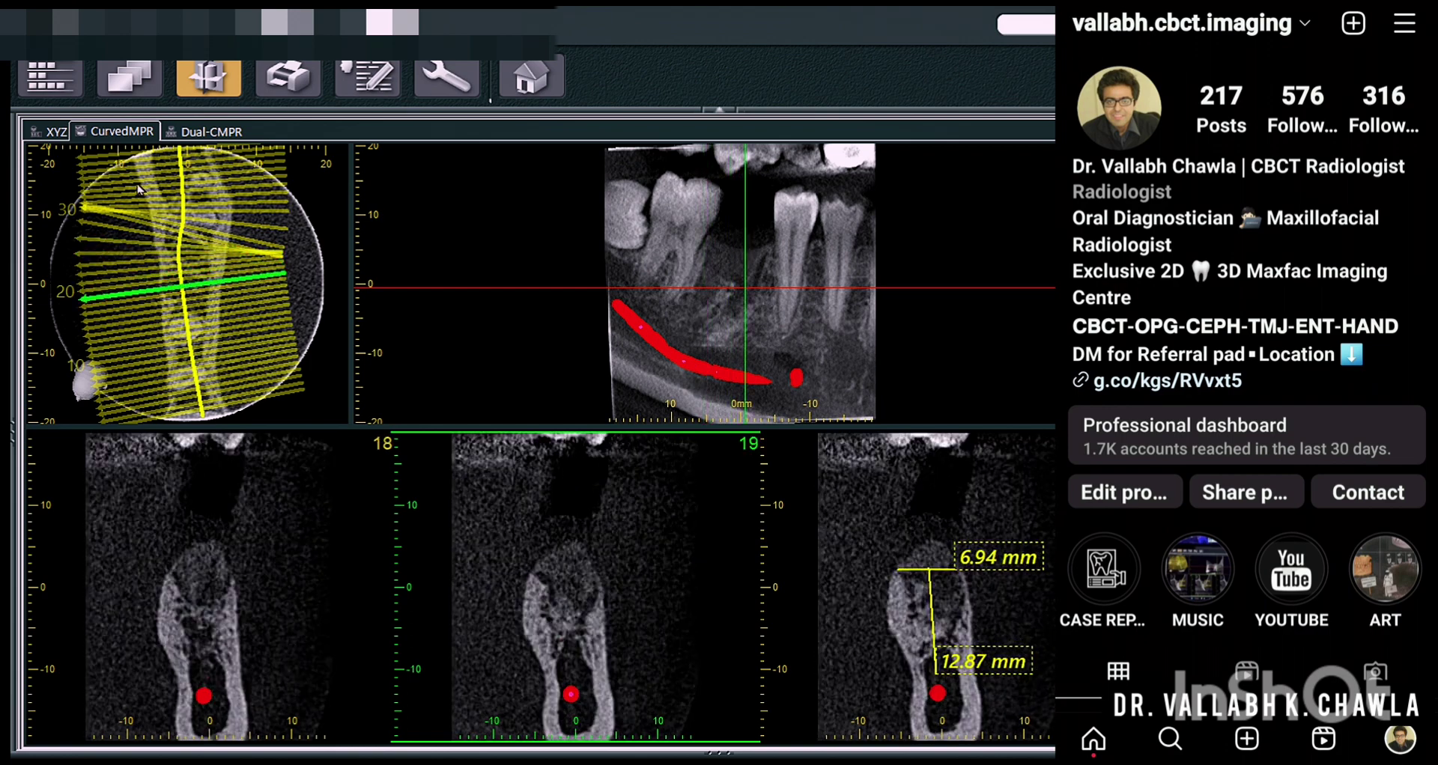
scroll(427, 543, "down", 3)
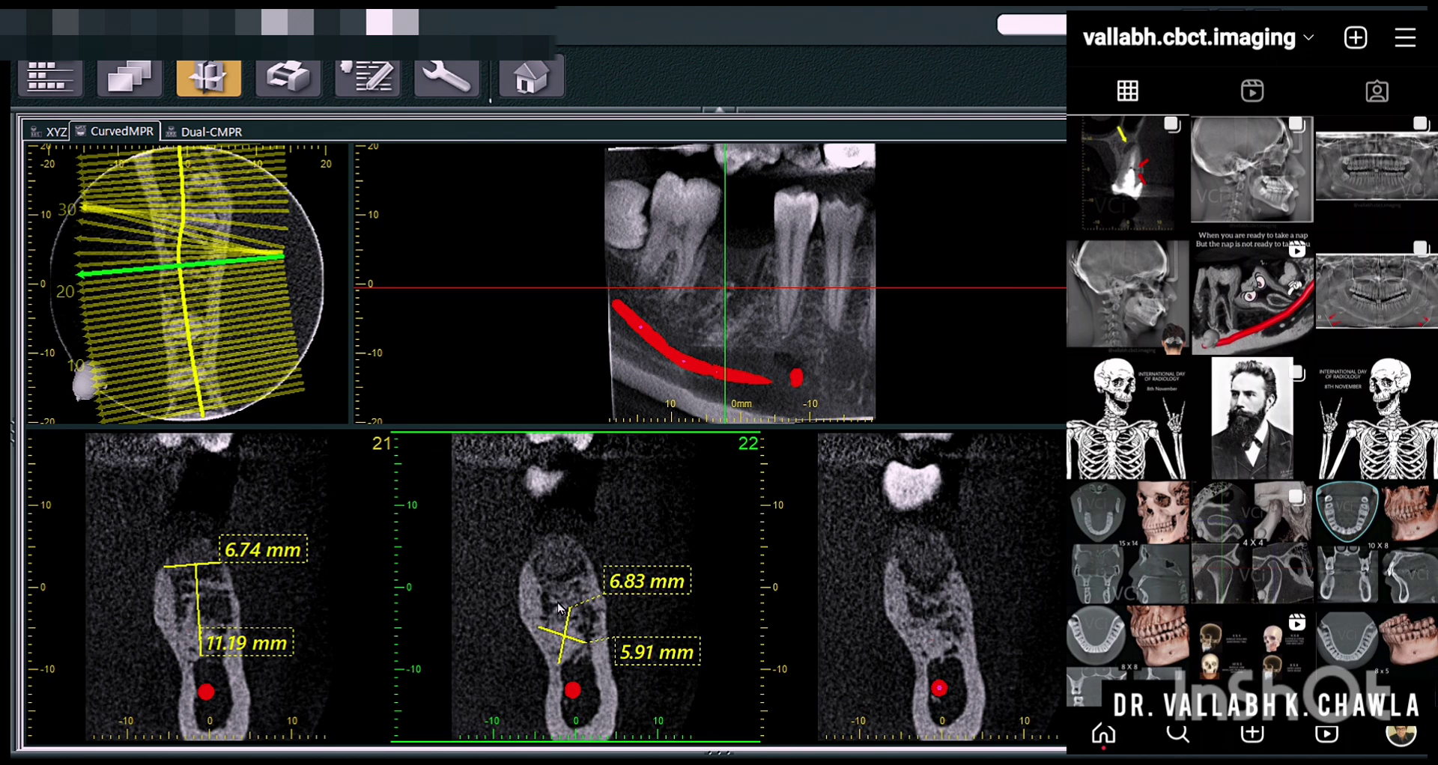
- Return to the XYZ view and examine adjacent slices around the missing molar site and the traced canal
left_click(53, 136)
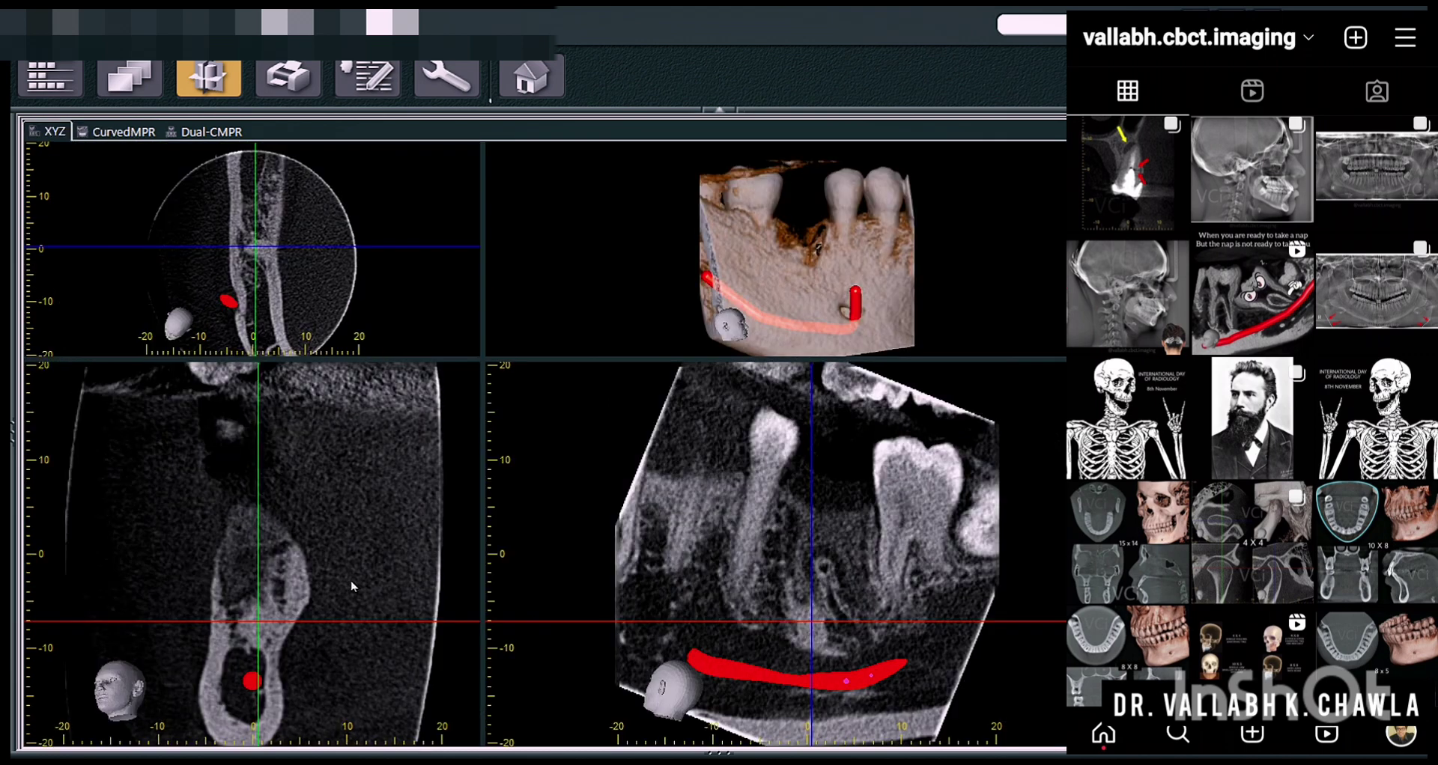
left_click_drag(257, 621, 255, 622)
scroll(808, 620, "down", 3)
scroll(810, 618, "up", 3)
scroll(811, 618, "up", 2)
scroll(811, 617, "down", 3)
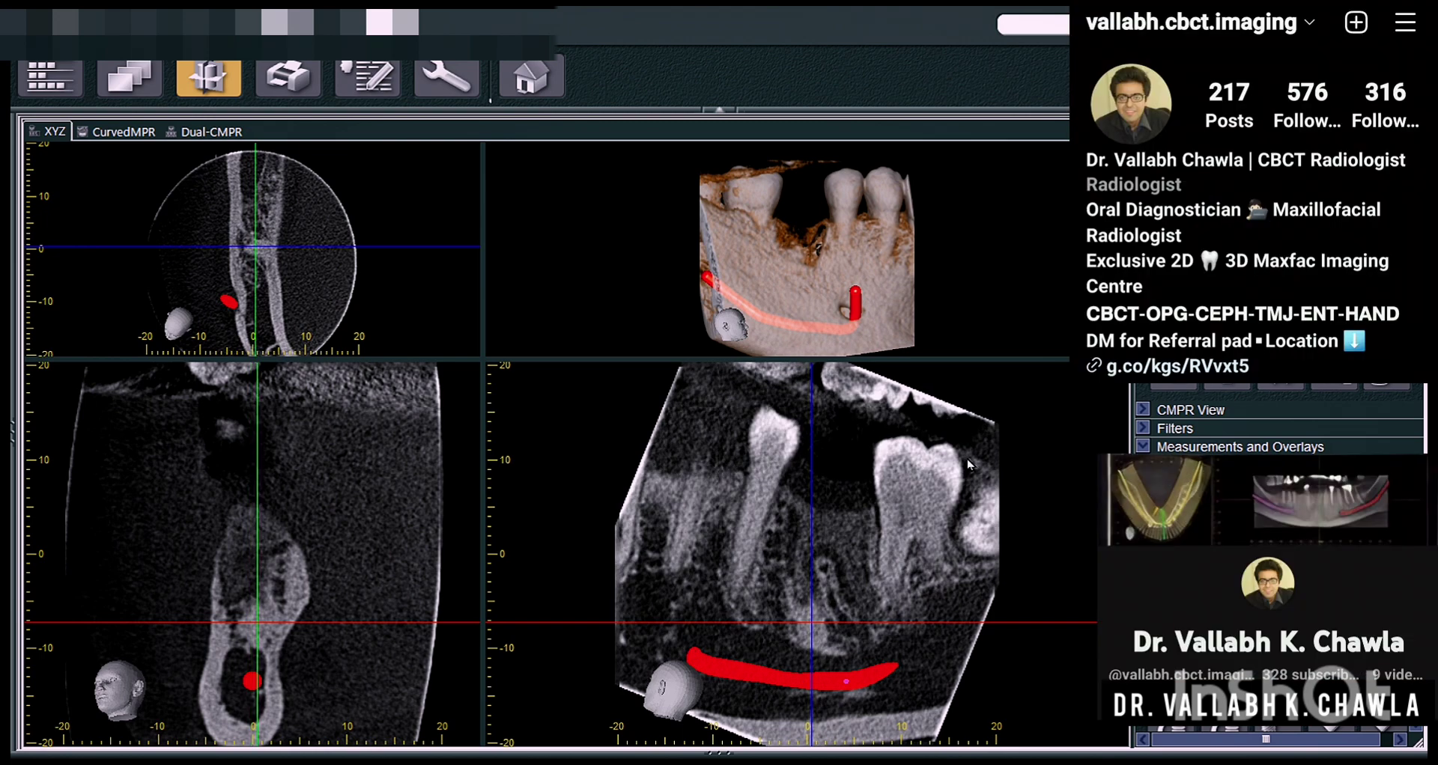